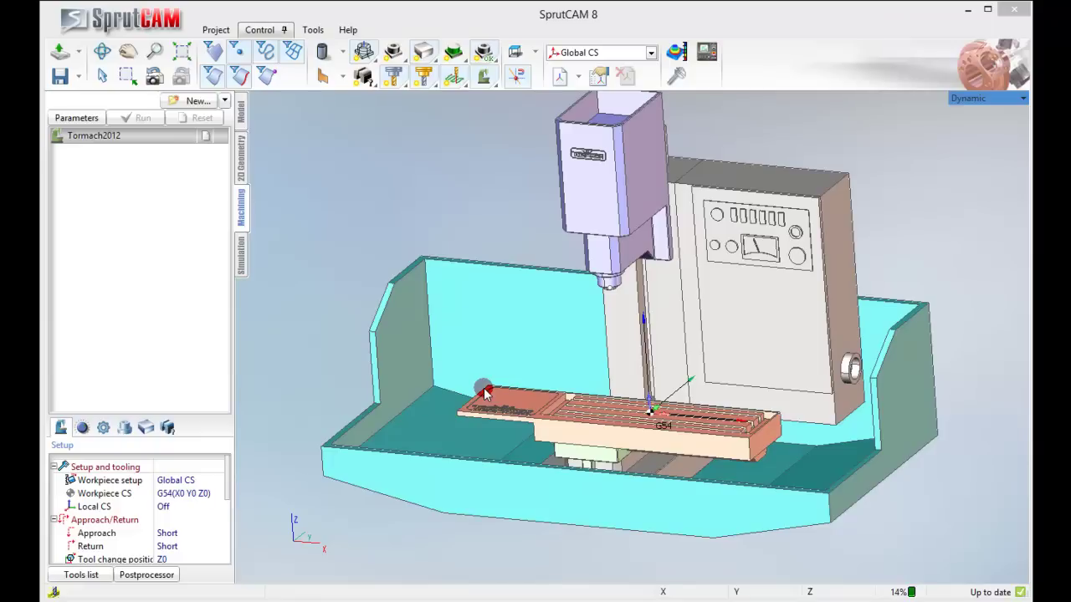
# In the Tormach2012 machine setup, set the tooling of the X-axis table to Vertical axis A.
pyautogui.click(626, 379)
pyautogui.click(244, 219)
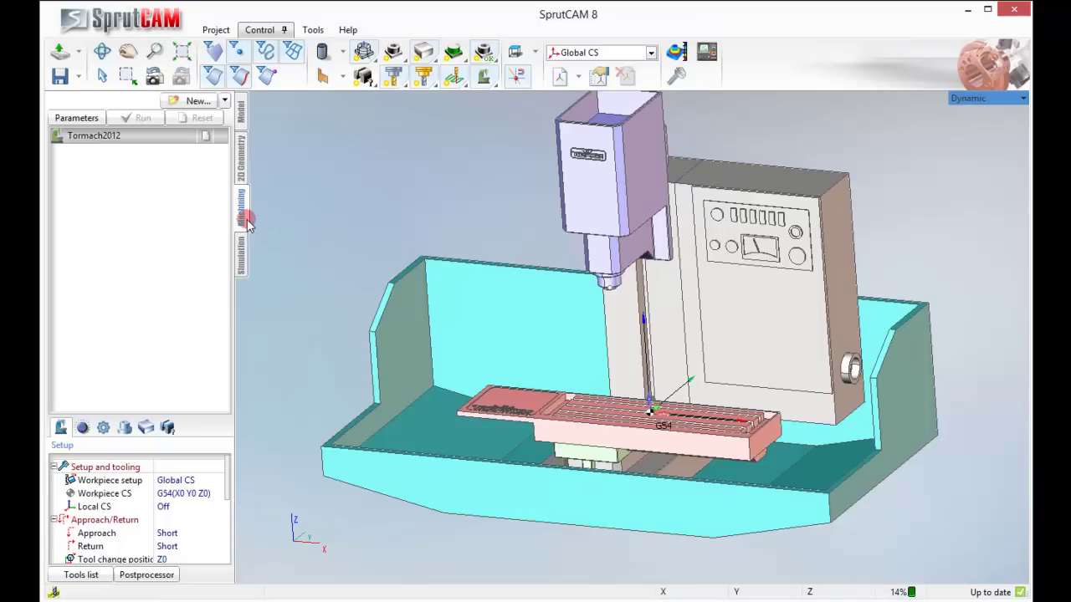
pyautogui.click(139, 147)
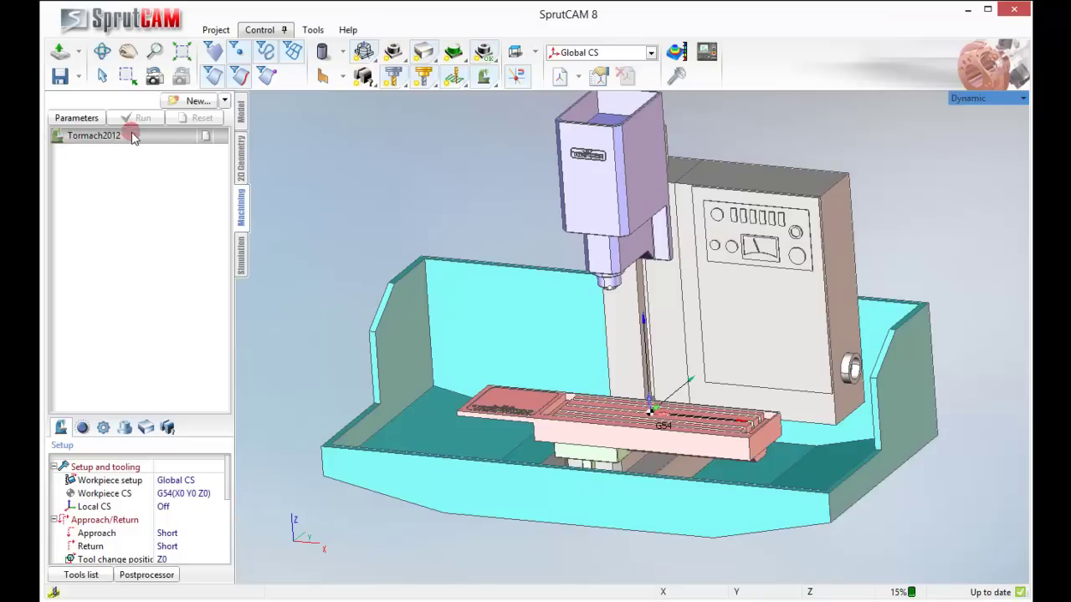
pyautogui.click(83, 428)
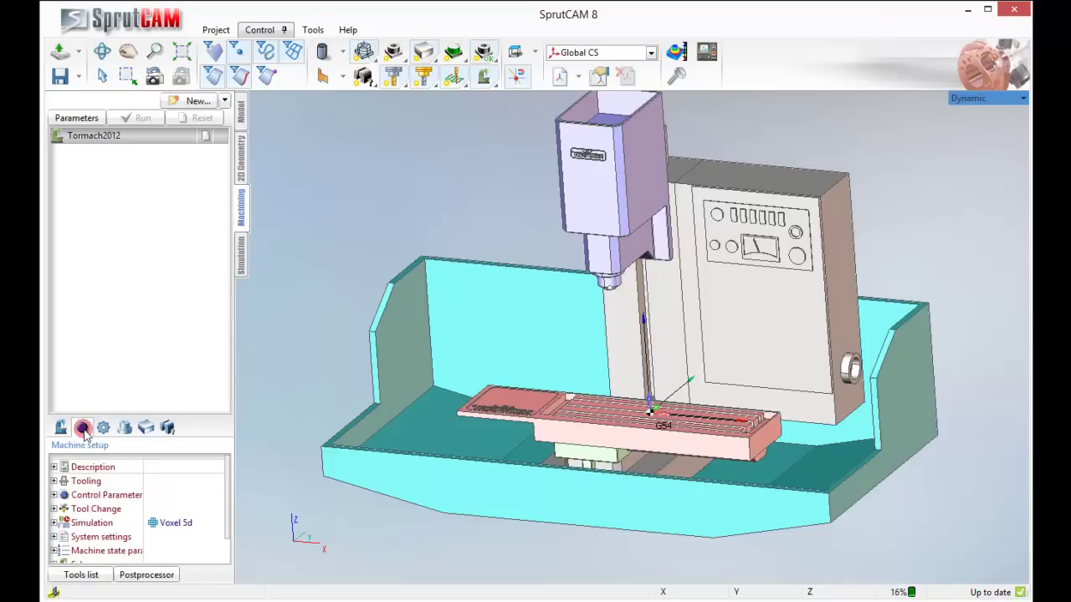
pyautogui.click(54, 481)
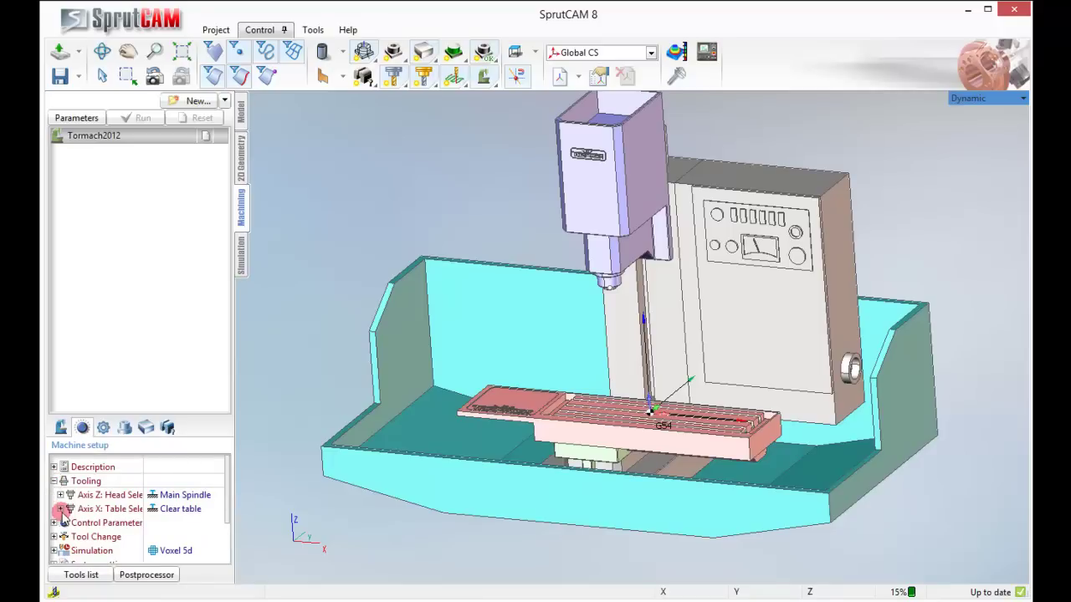
pyautogui.click(61, 509)
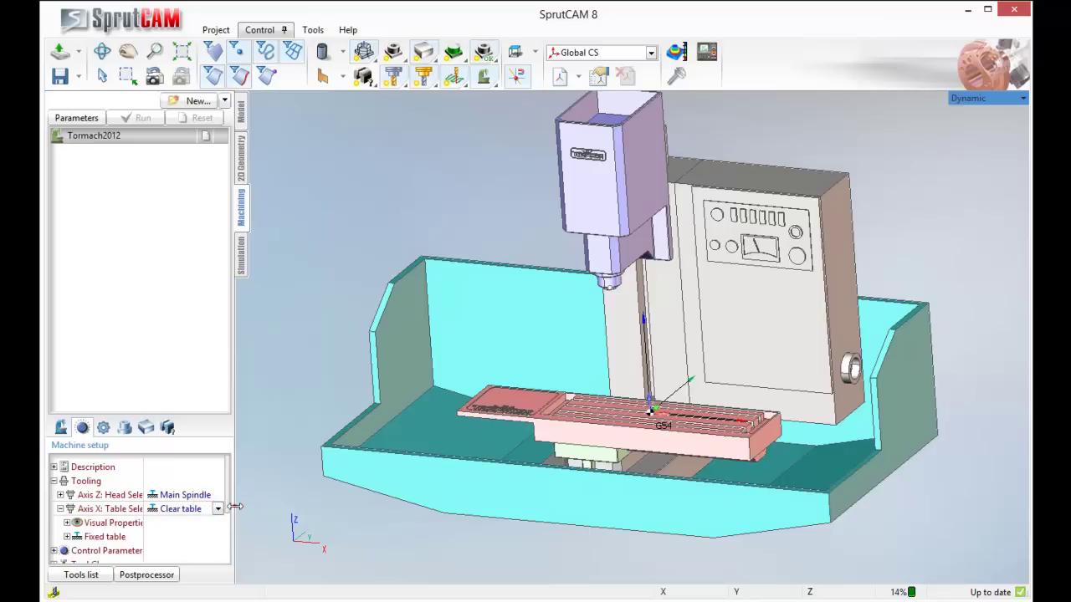
pyautogui.moveTo(235, 507); pyautogui.dragTo(306, 507)
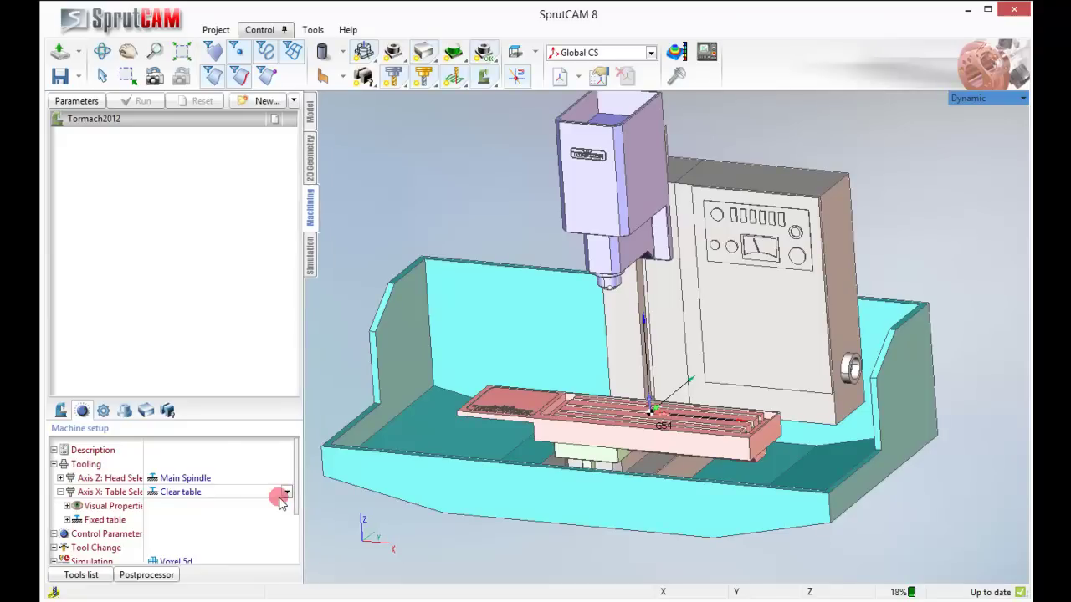
pyautogui.click(286, 493)
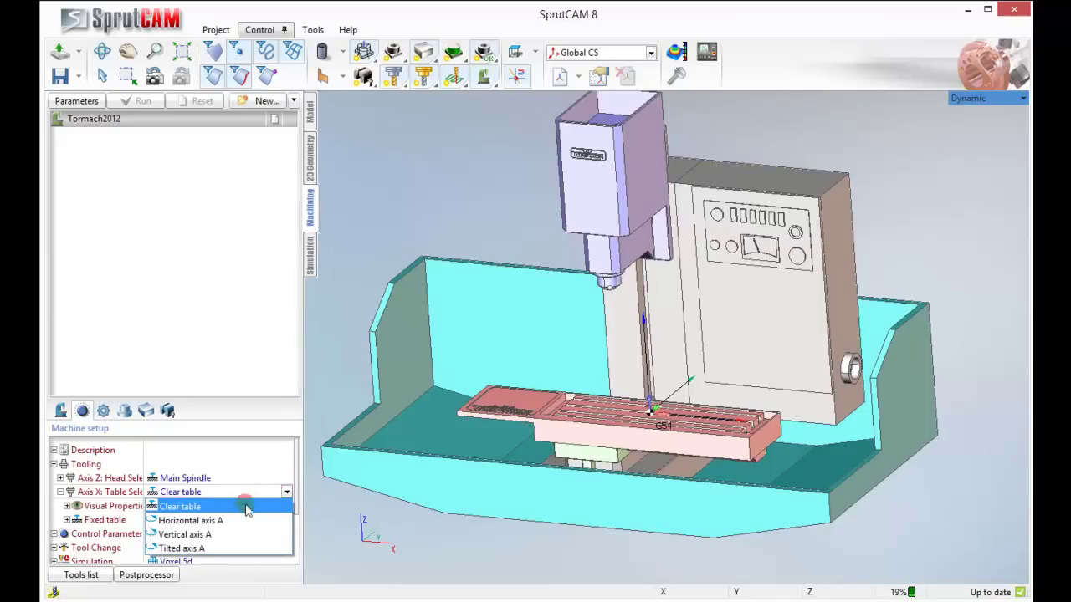
pyautogui.click(210, 540)
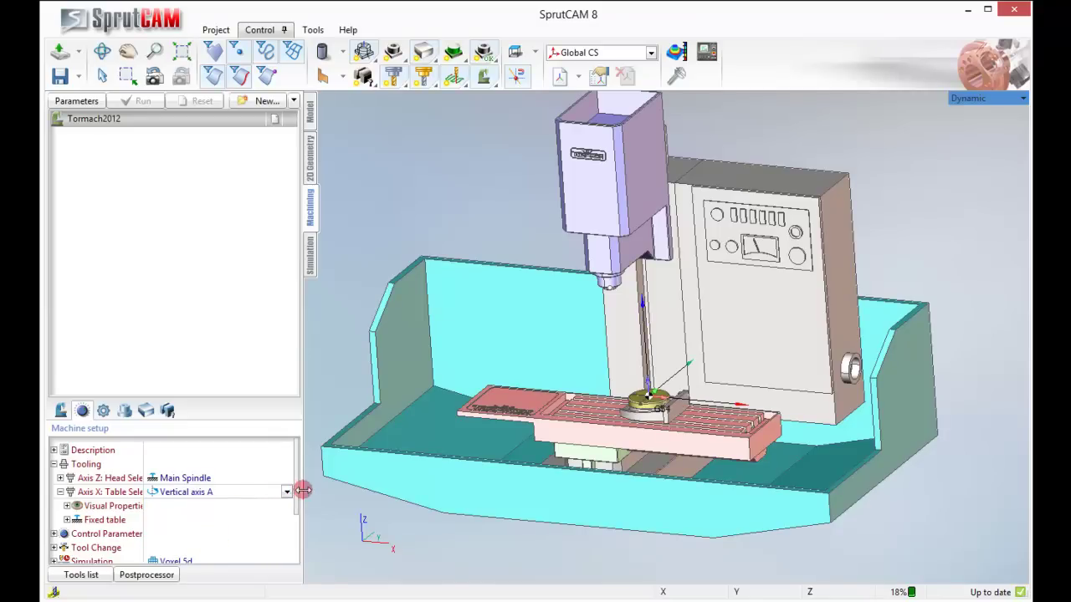
pyautogui.moveTo(303, 490); pyautogui.dragTo(255, 490)
pyautogui.scroll(3, 684, 411)
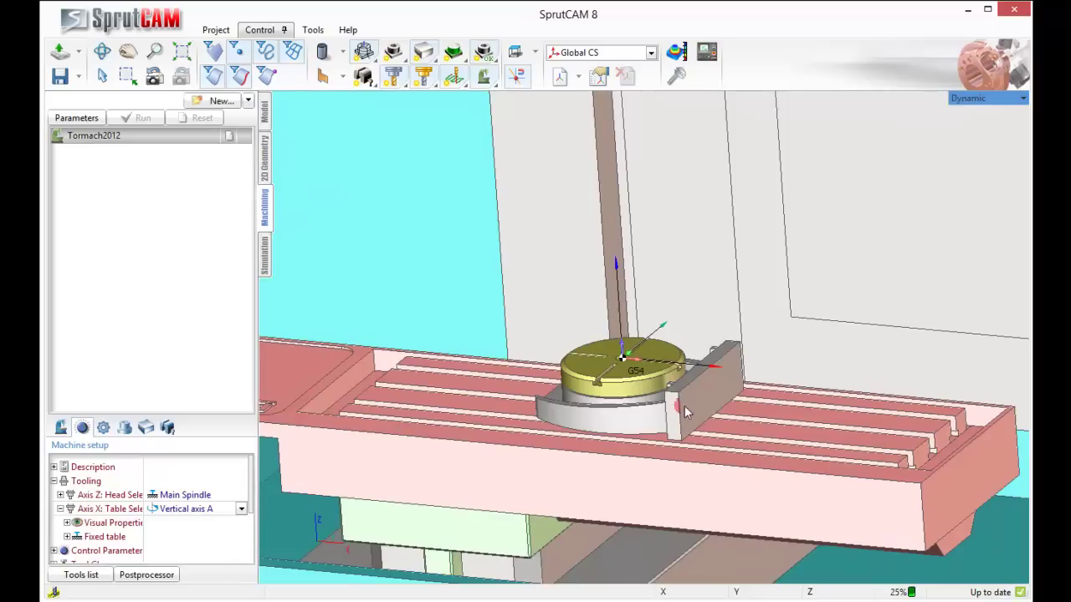
pyautogui.scroll(2, 673, 405)
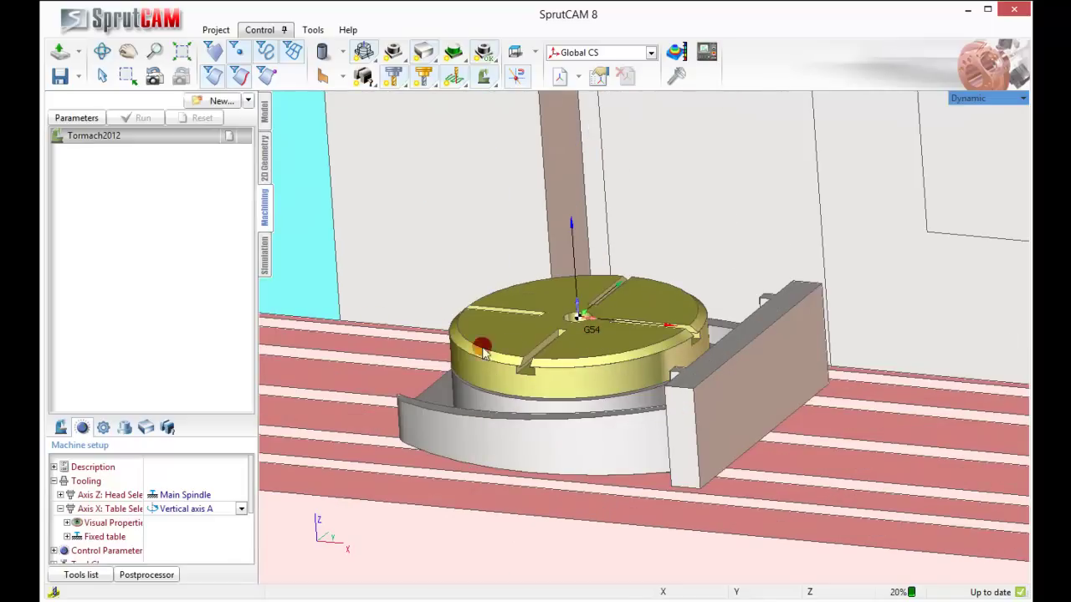
pyautogui.scroll(-5, 554, 375)
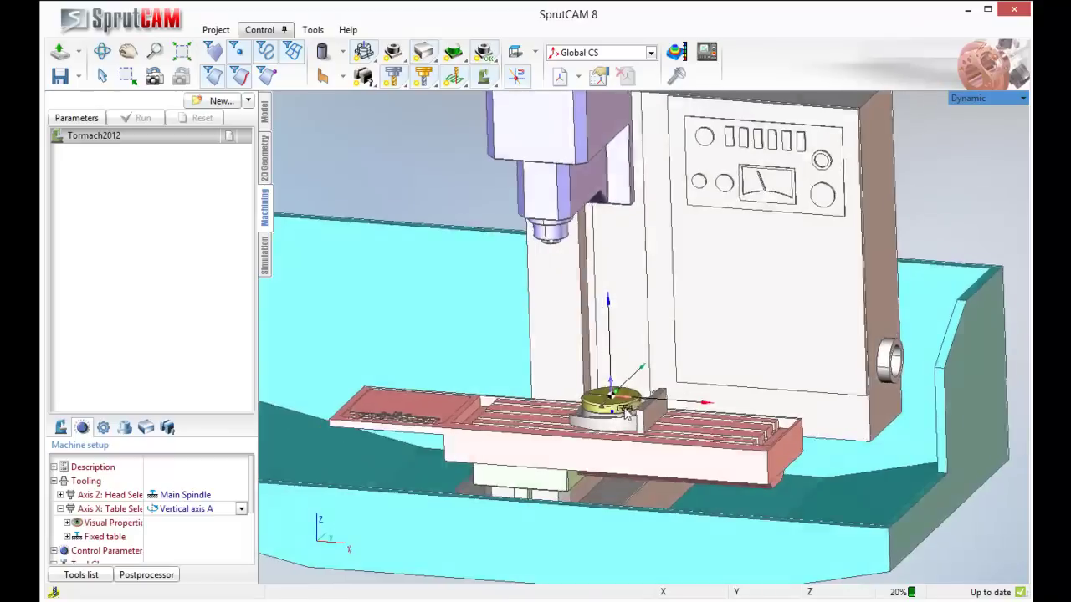
pyautogui.moveTo(625, 412); pyautogui.dragTo(657, 415, button='middle')
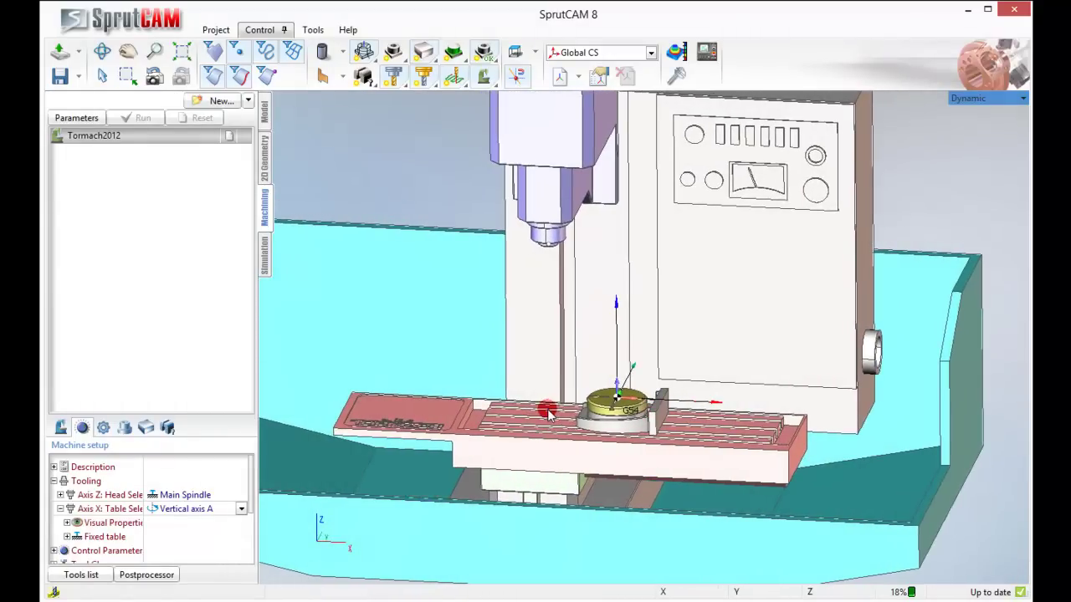
# Import the model file Disk1.IGS from the Models (Common) folder into the Part group.
pyautogui.click(264, 112)
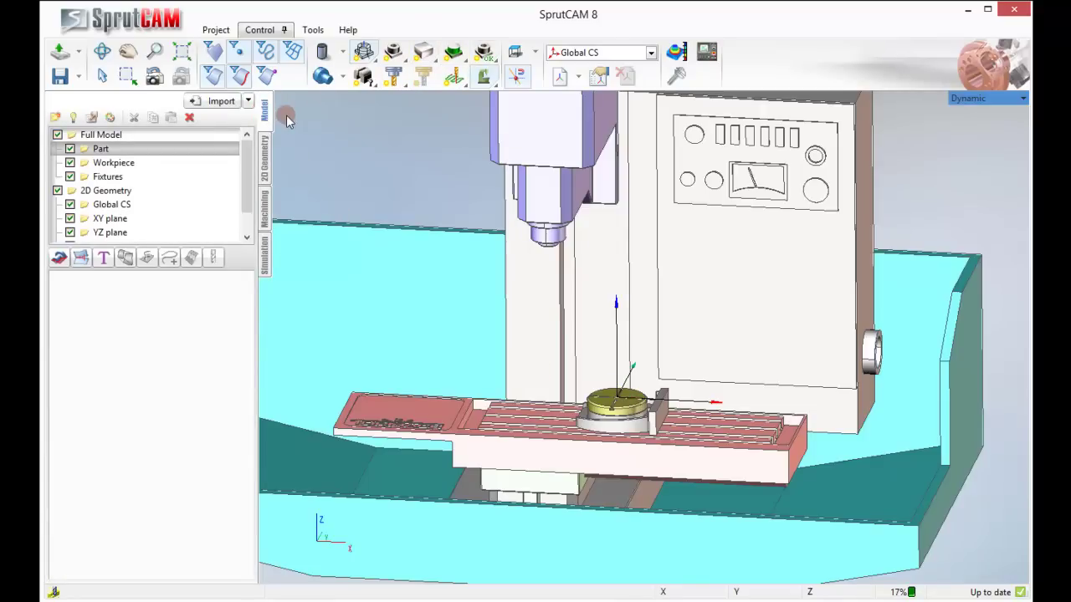
pyautogui.click(216, 30)
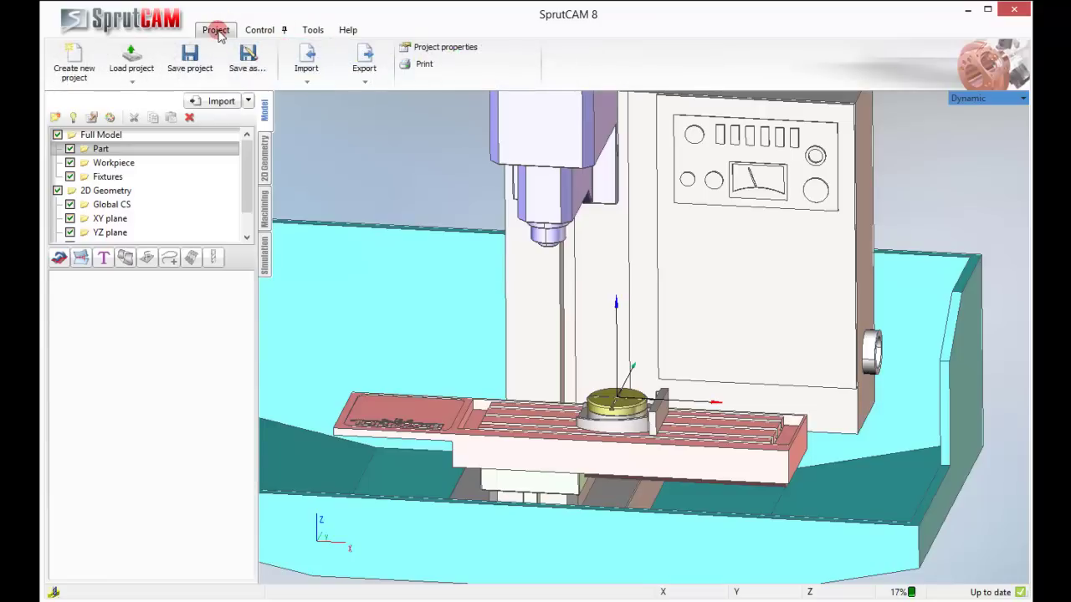
pyautogui.click(306, 57)
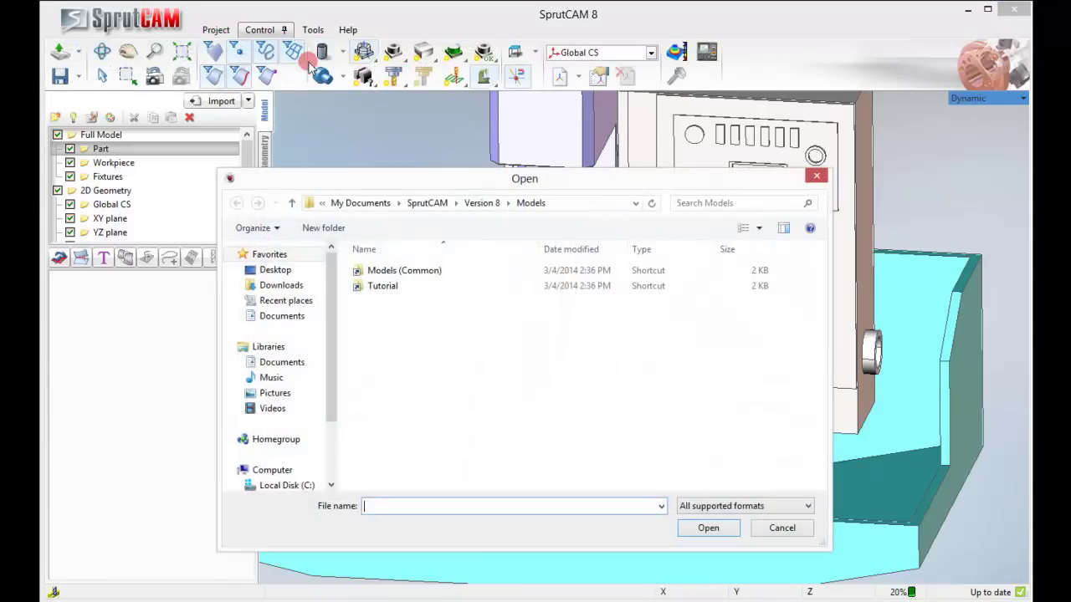
pyautogui.click(372, 307)
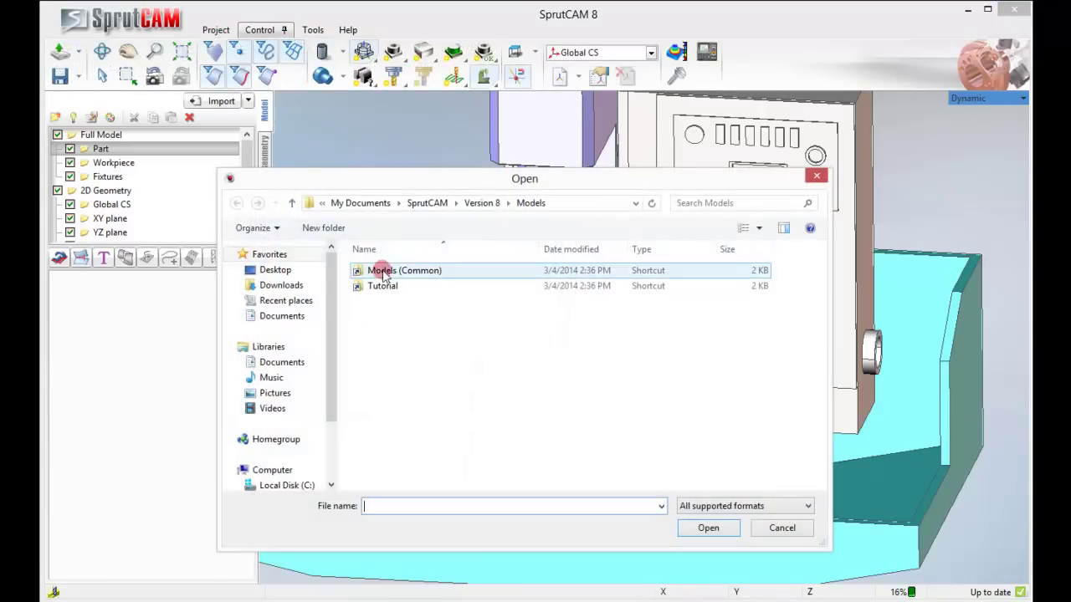
pyautogui.doubleClick(382, 272)
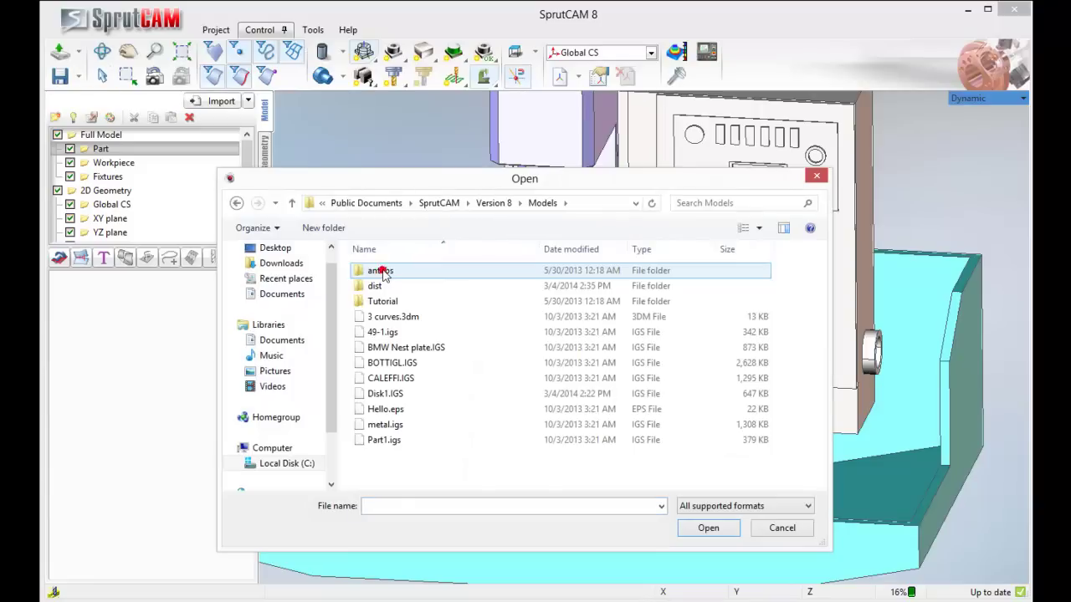
pyautogui.doubleClick(383, 395)
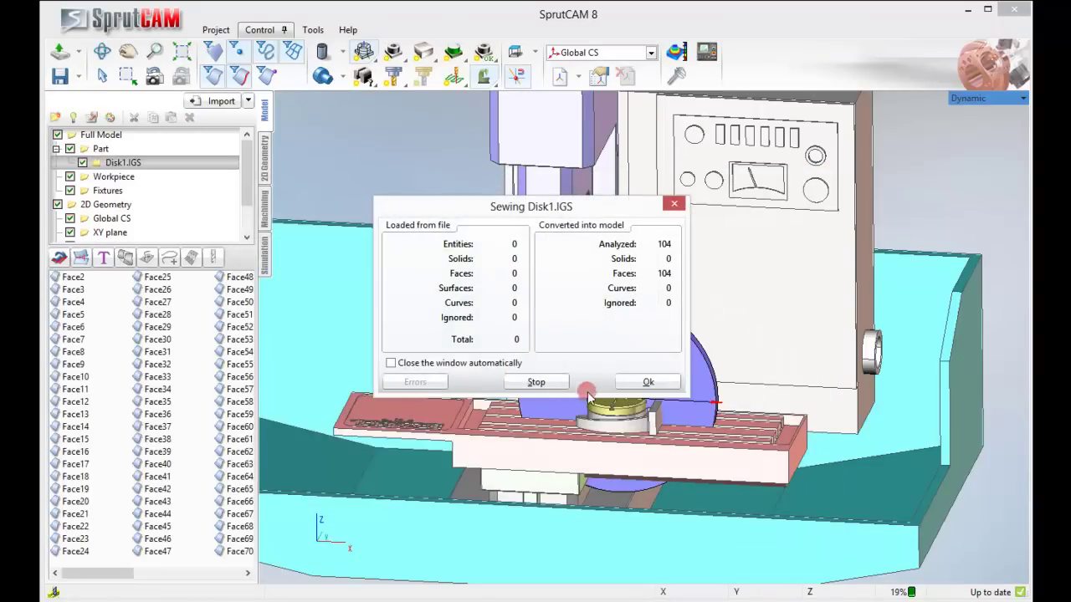
pyautogui.click(646, 382)
# Rotate the whole Disk1.IGS model 90 degrees around the X axis.
pyautogui.scroll(-2, 635, 441)
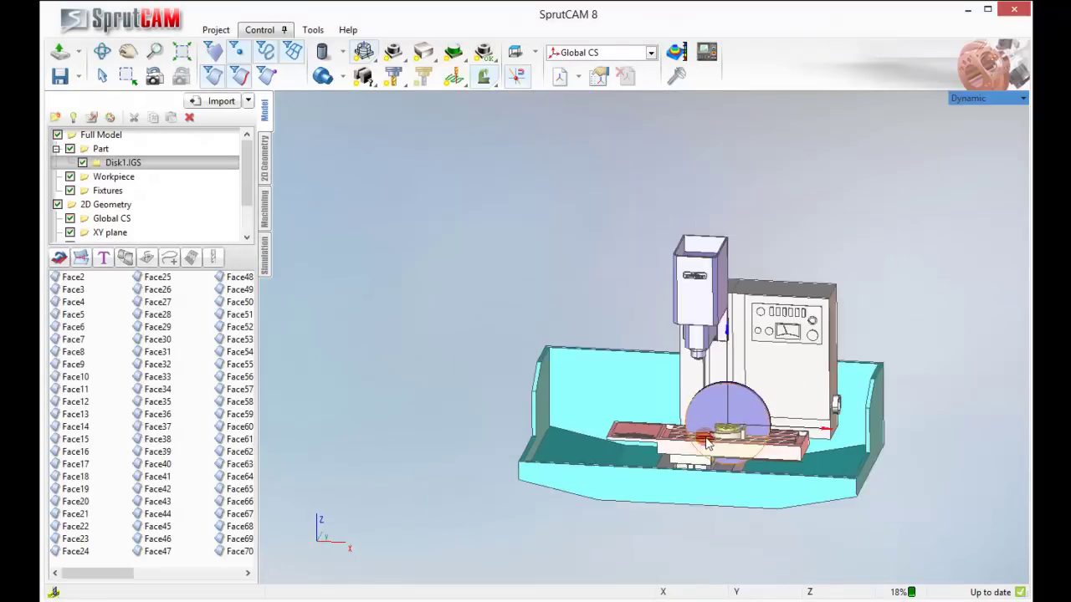
pyautogui.scroll(5, 636, 442)
pyautogui.scroll(2, 589, 405)
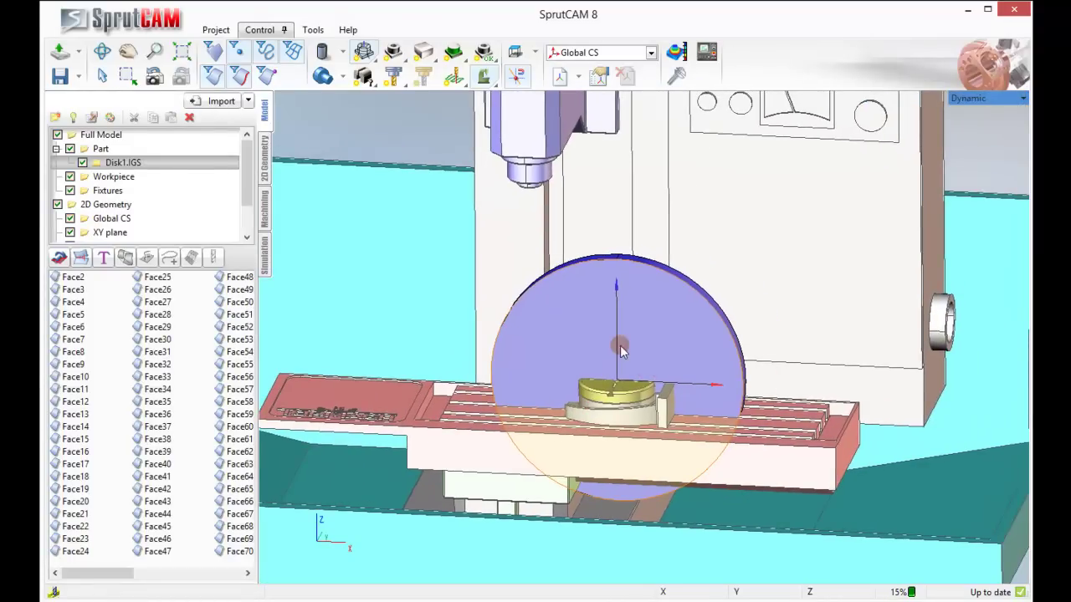
pyautogui.click(100, 149)
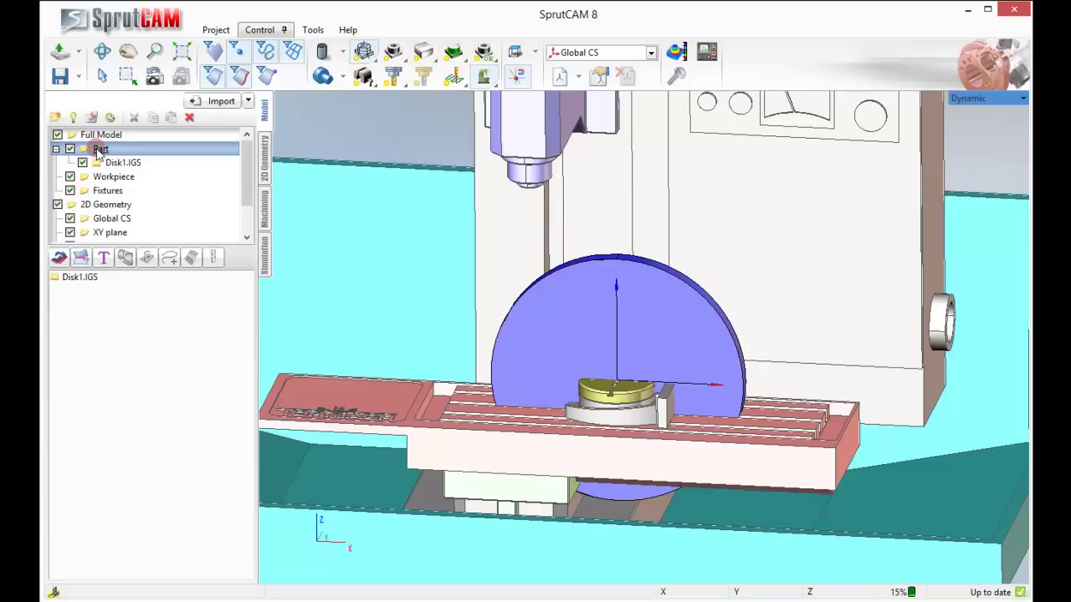
pyautogui.click(79, 279)
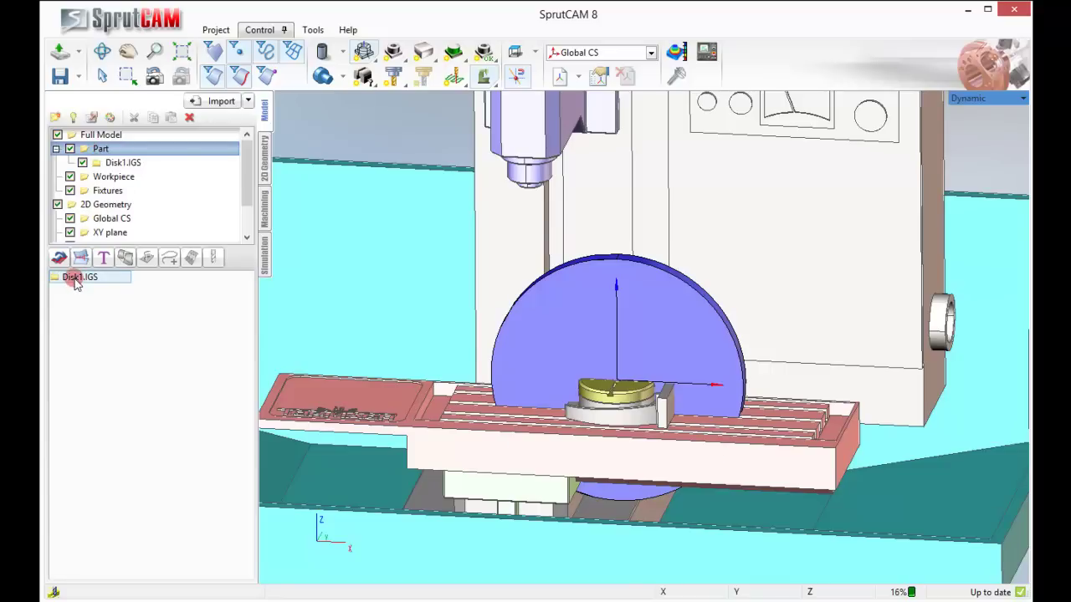
pyautogui.click(75, 281)
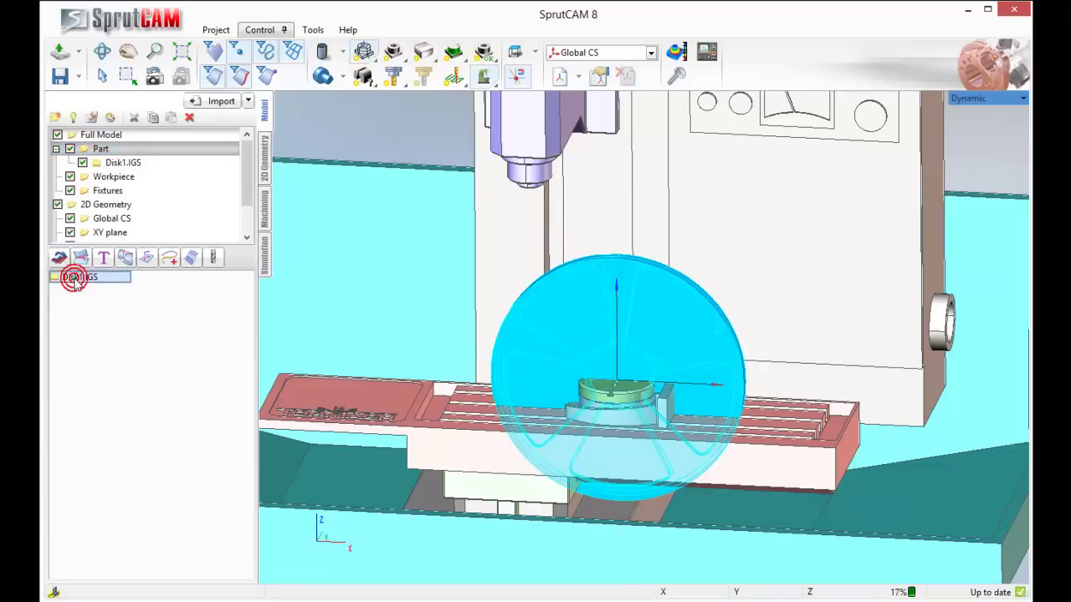
pyautogui.click(125, 258)
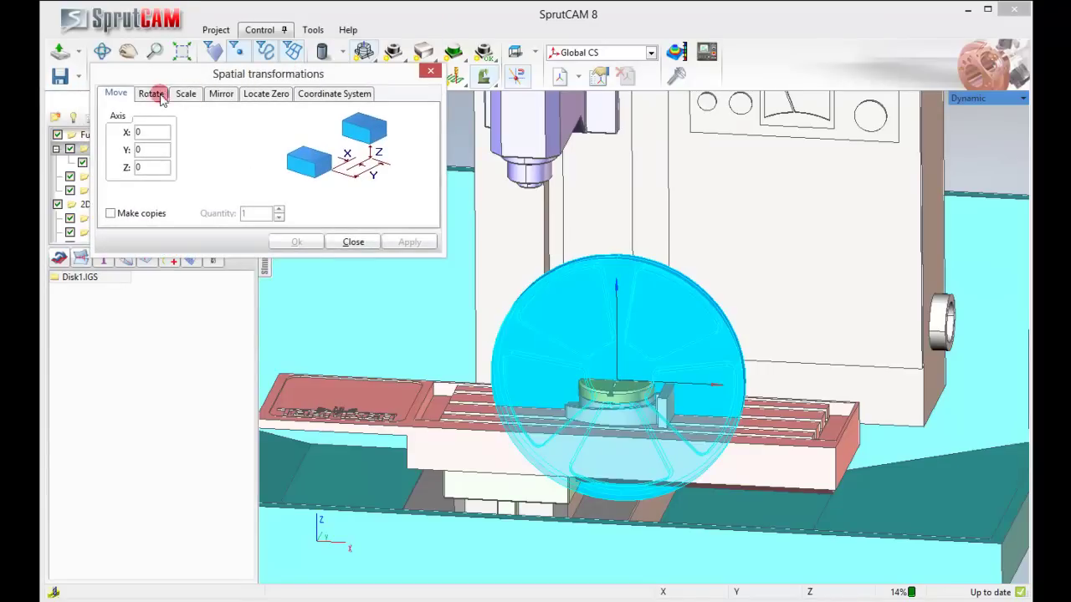
pyautogui.click(152, 94)
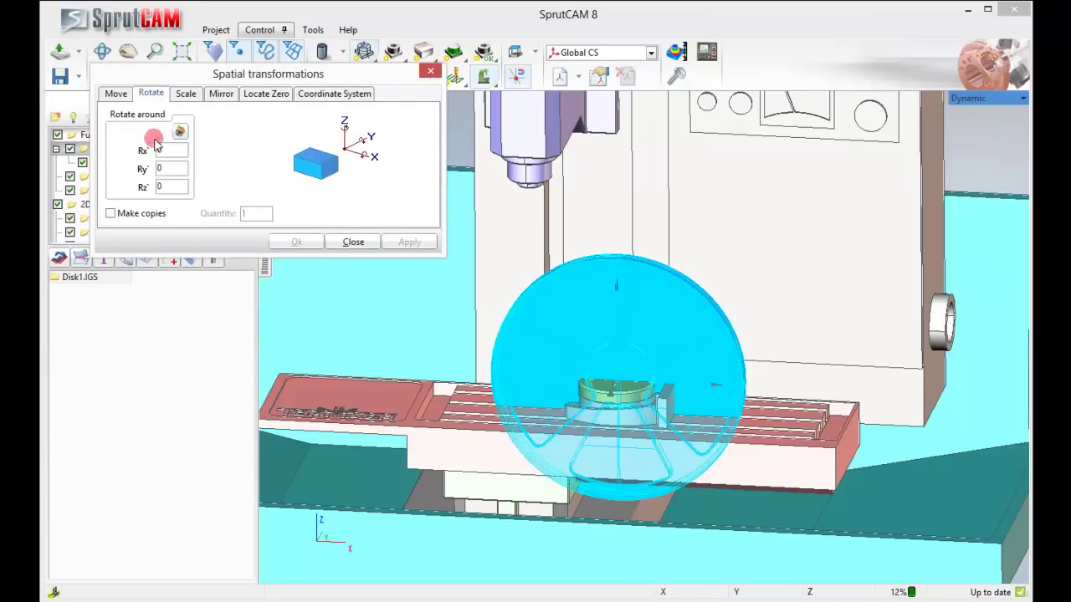
pyautogui.write('90')
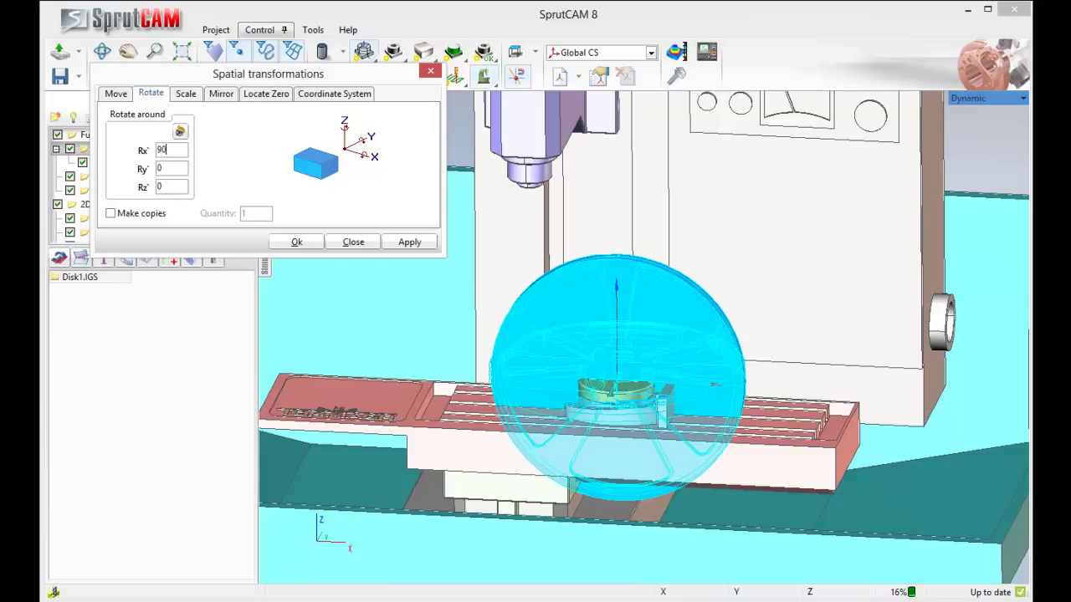
pyautogui.click(403, 241)
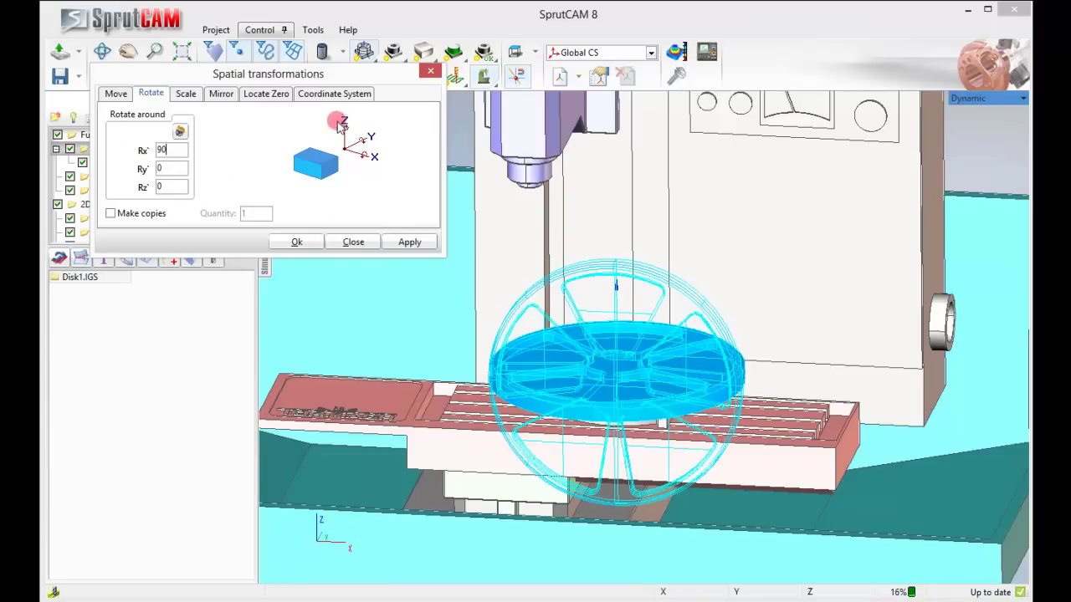
# Locate the disk's zero at the middle in X and Y and at the maximum in Z.
pyautogui.click(264, 94)
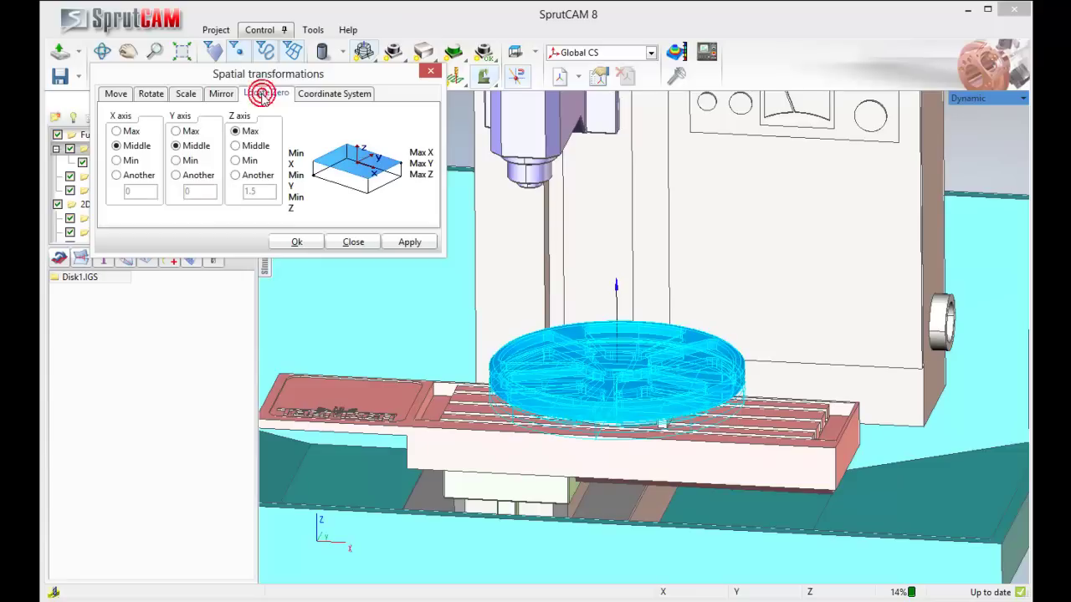
pyautogui.click(408, 241)
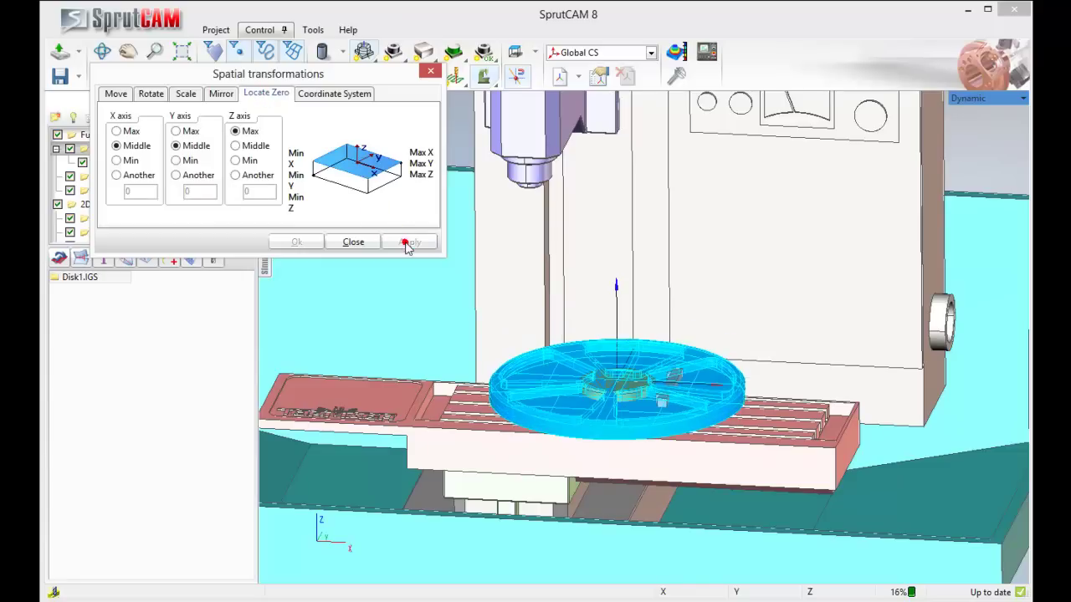
pyautogui.click(360, 243)
# Examine the disk's top face and center relative to the zero point and the rotary table.
pyautogui.scroll(1, 518, 362)
pyautogui.scroll(3, 518, 363)
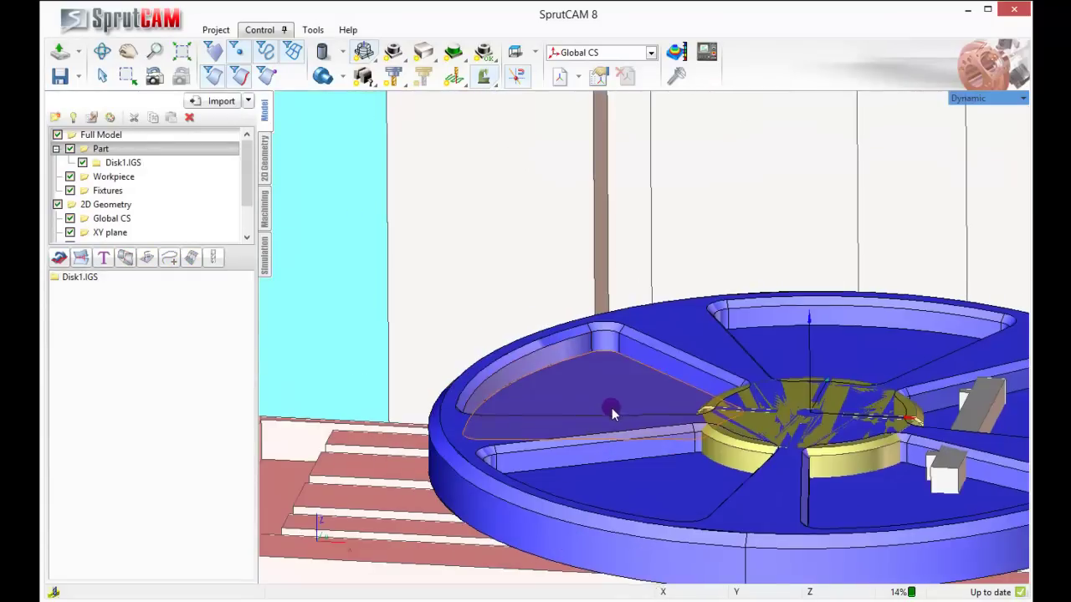
pyautogui.moveTo(612, 407); pyautogui.dragTo(463, 299, button='middle')
pyautogui.scroll(-1, 463, 299)
pyautogui.moveTo(552, 305); pyautogui.dragTo(562, 346, button='middle')
pyautogui.scroll(3, 601, 300)
pyautogui.scroll(-6, 604, 298)
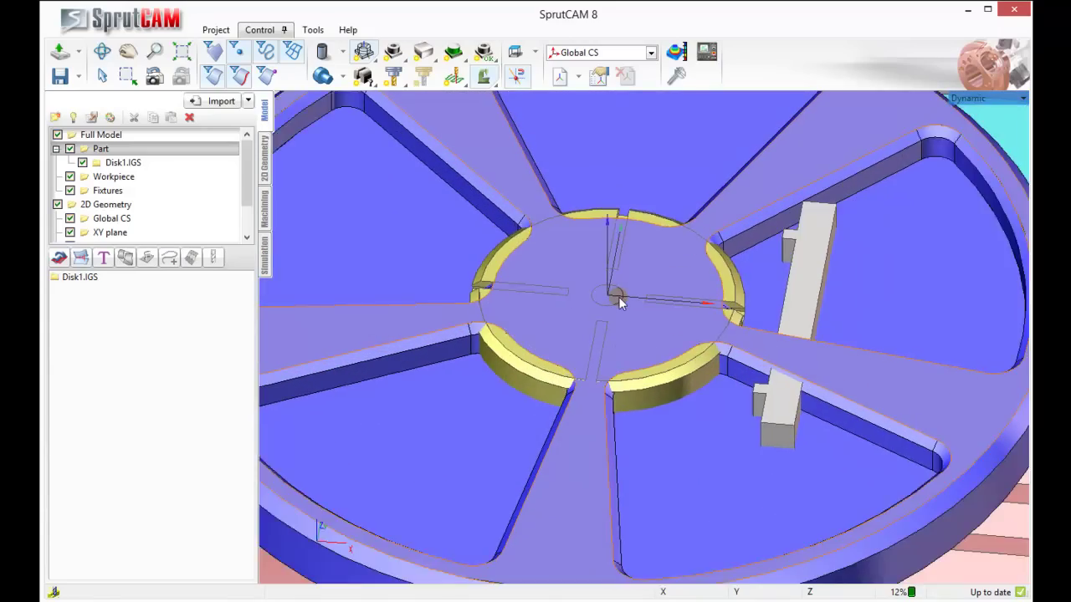
pyautogui.moveTo(609, 310); pyautogui.dragTo(605, 269)
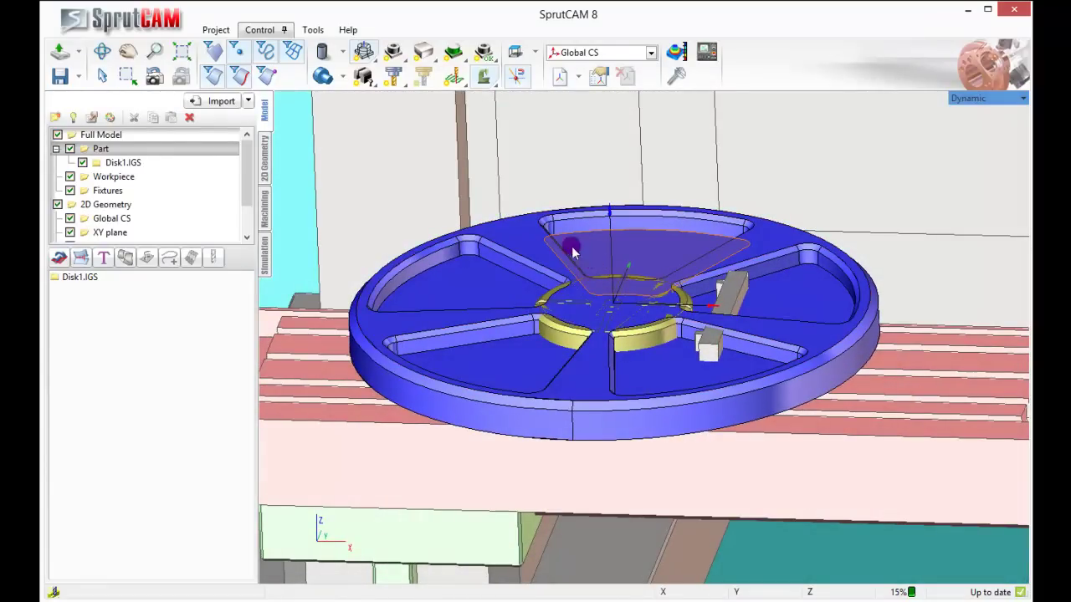
# In the machining workpiece setup, translate the disk 1.5 in Z relative to the workpiece holder CS.
pyautogui.click(265, 214)
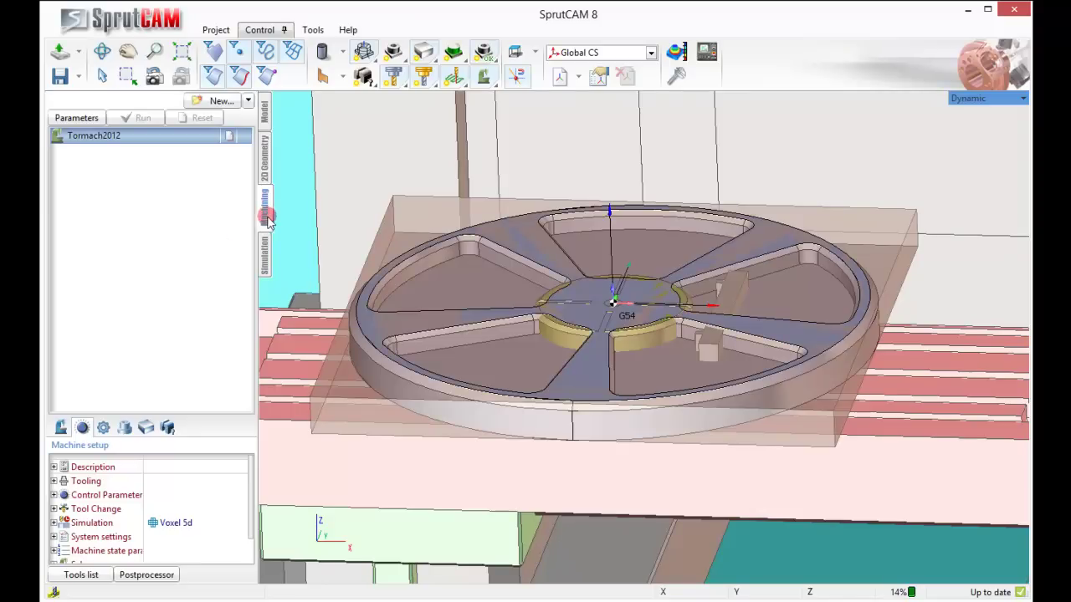
pyautogui.click(57, 429)
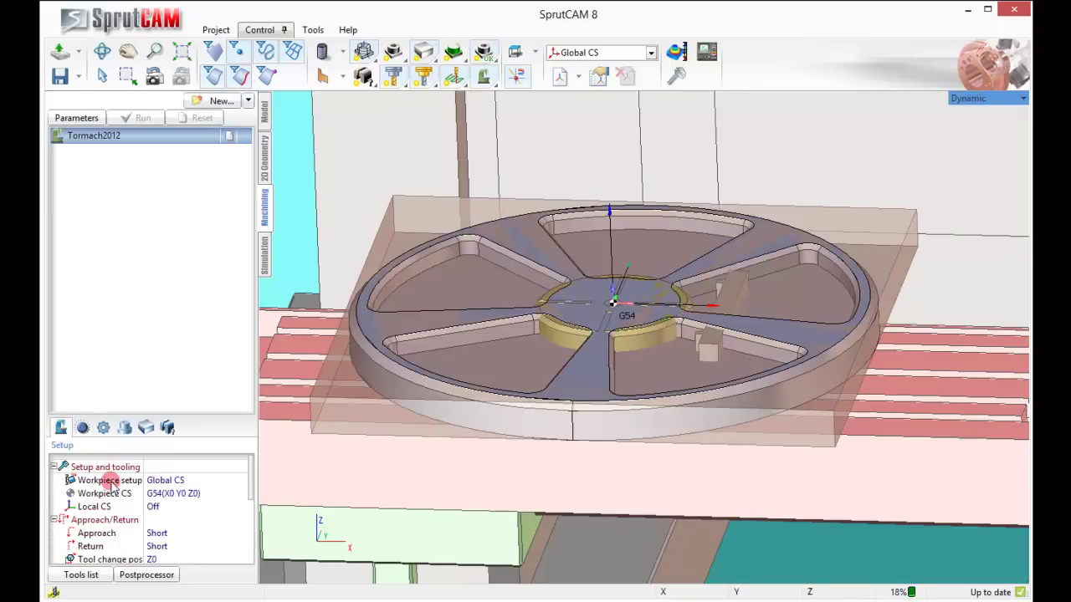
pyautogui.click(158, 479)
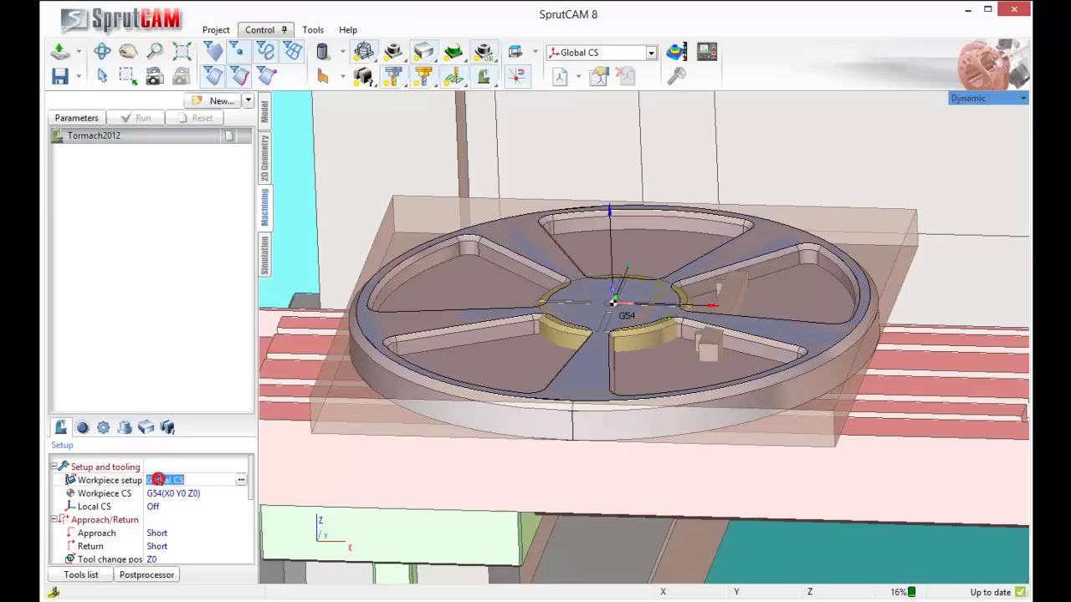
pyautogui.click(231, 477)
pyautogui.click(240, 483)
pyautogui.click(144, 287)
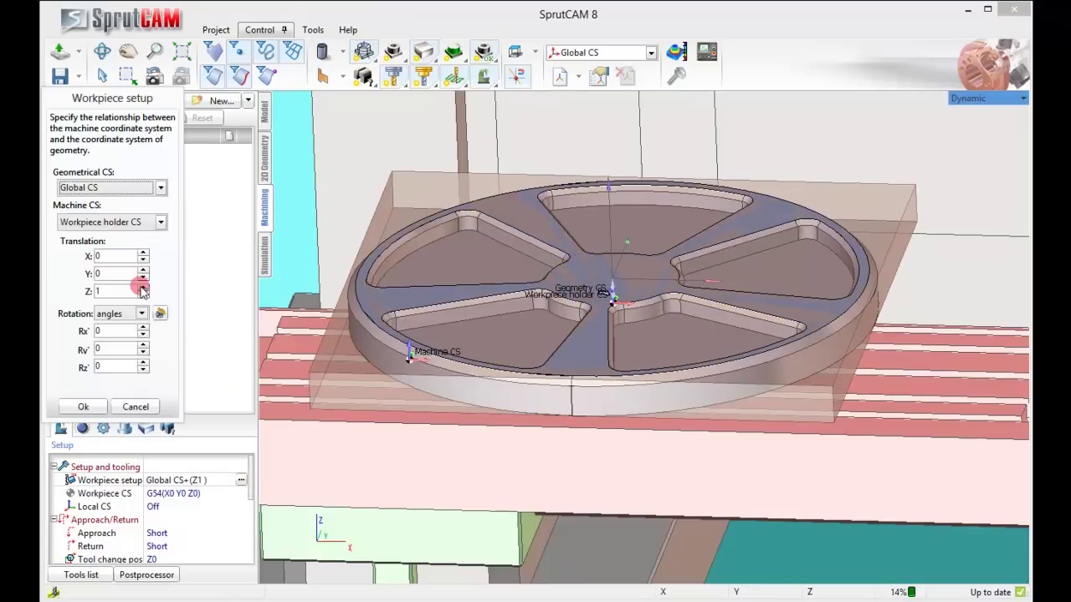
pyautogui.moveTo(300, 333); pyautogui.dragTo(296, 285)
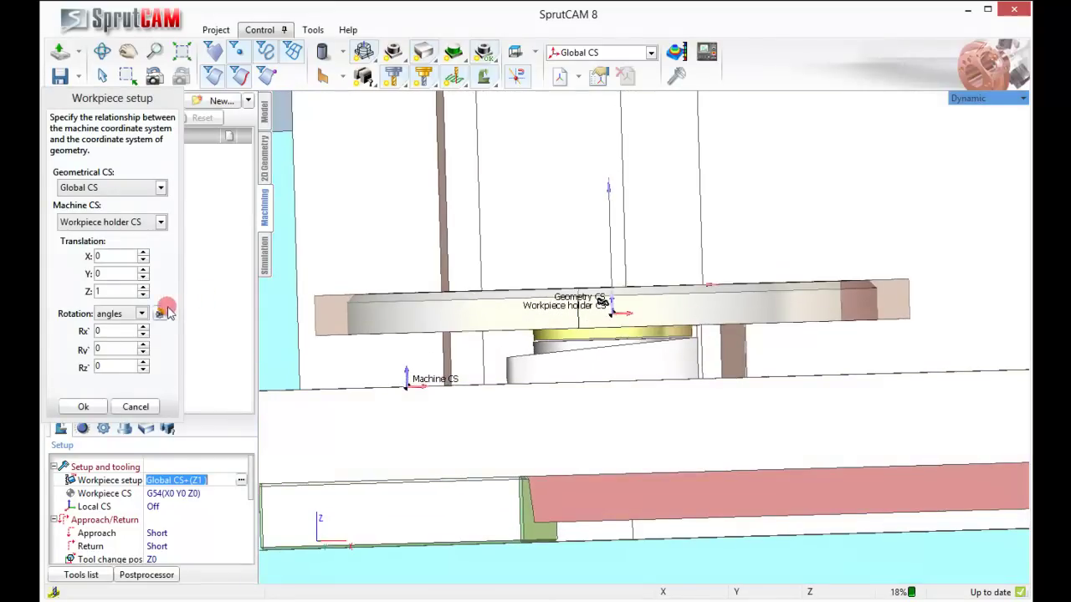
pyautogui.click(144, 285)
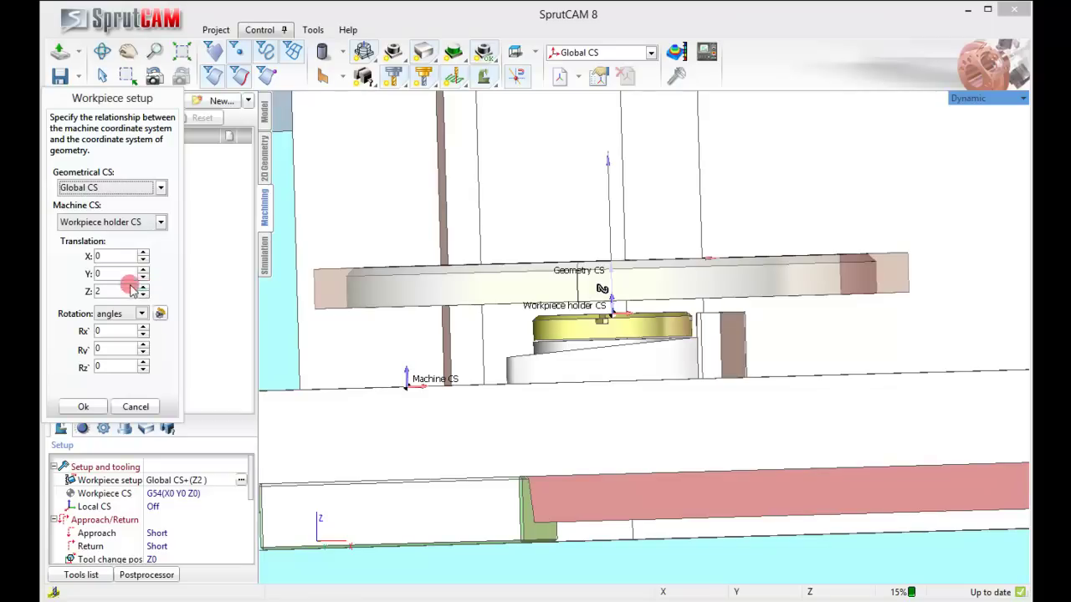
pyautogui.doubleClick(108, 292)
pyautogui.write('1.')
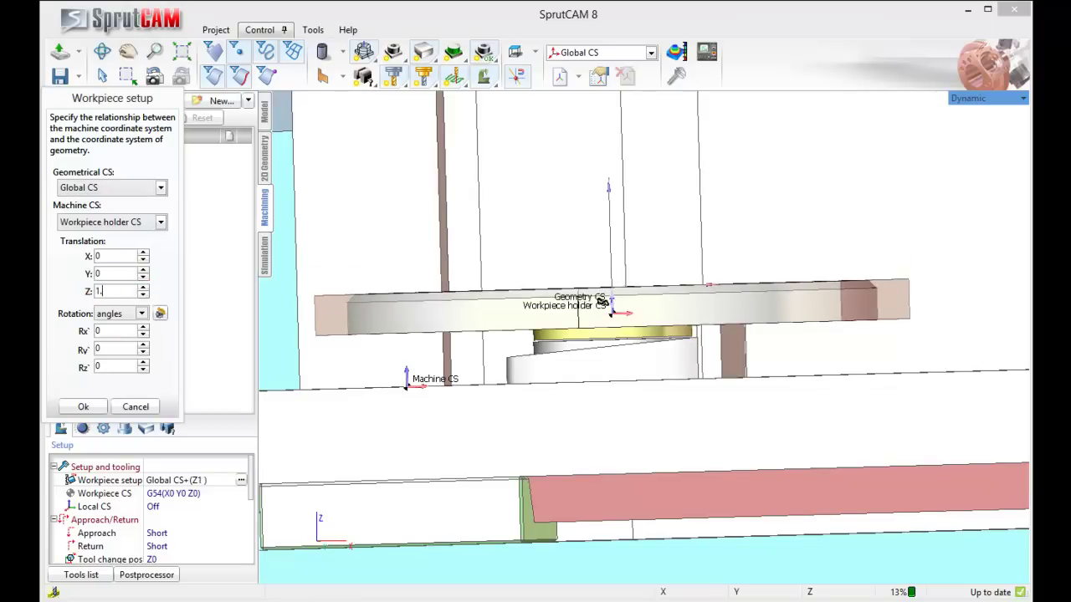
pyautogui.write('5')
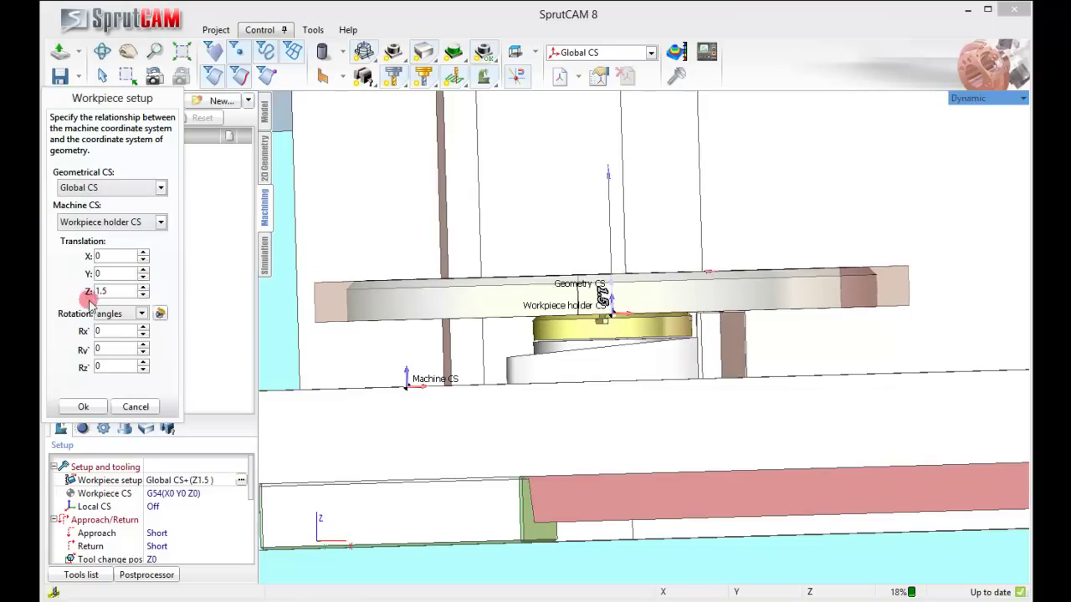
pyautogui.click(83, 407)
# Examine the raised disk's placement above the machine table and its position relative to the spindle and column.
pyautogui.moveTo(444, 306); pyautogui.dragTo(450, 352)
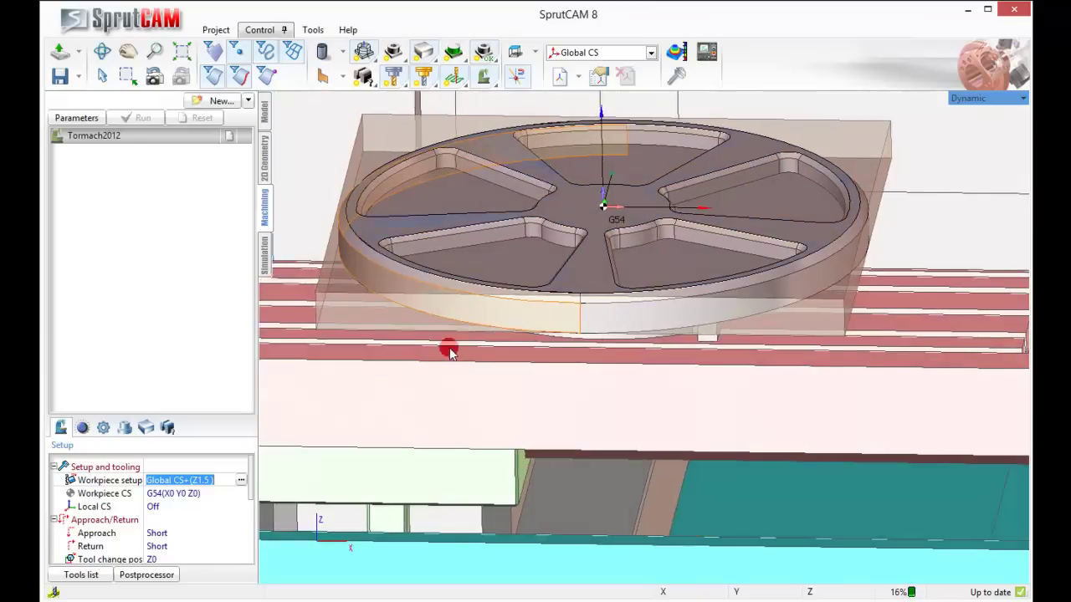
pyautogui.moveTo(449, 351); pyautogui.dragTo(483, 320, button='middle')
pyautogui.moveTo(515, 286); pyautogui.dragTo(547, 344, button='middle')
pyautogui.scroll(-3, 547, 344)
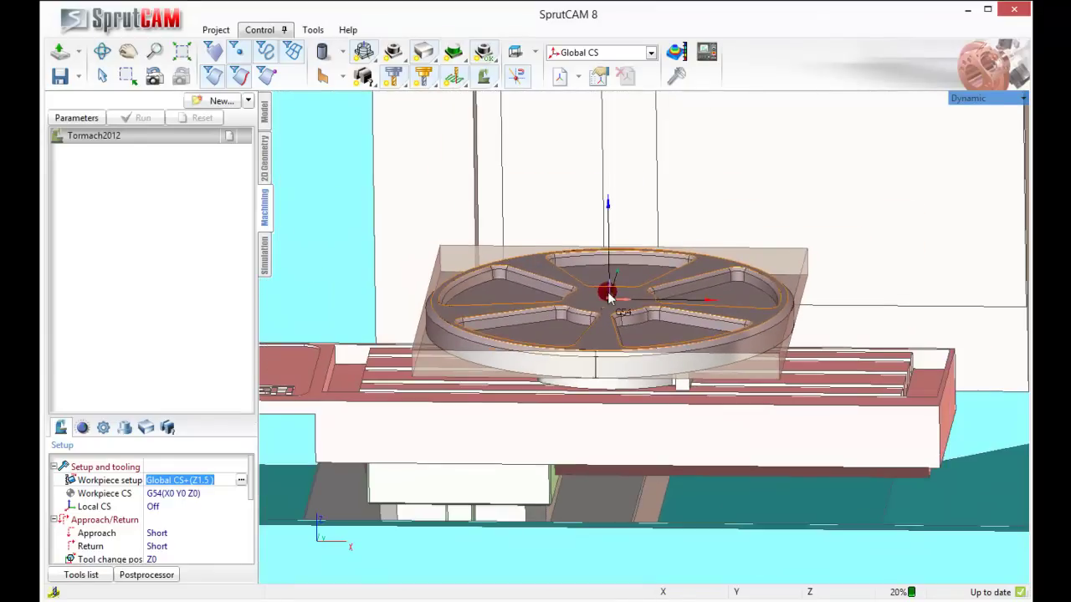
pyautogui.scroll(1, 609, 297)
pyautogui.scroll(-1, 574, 315)
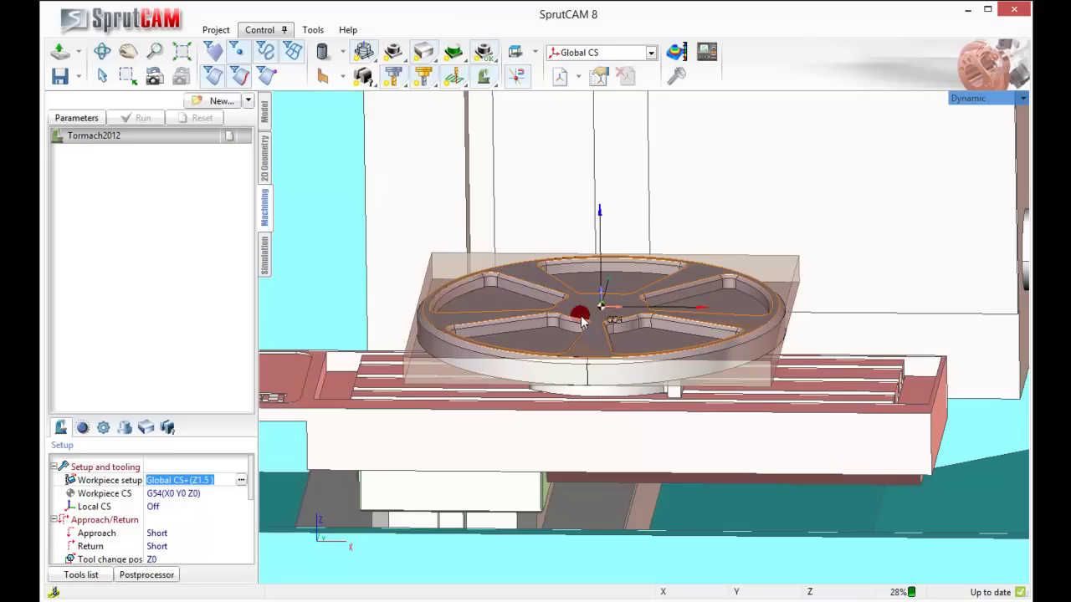
pyautogui.moveTo(583, 322); pyautogui.dragTo(512, 439)
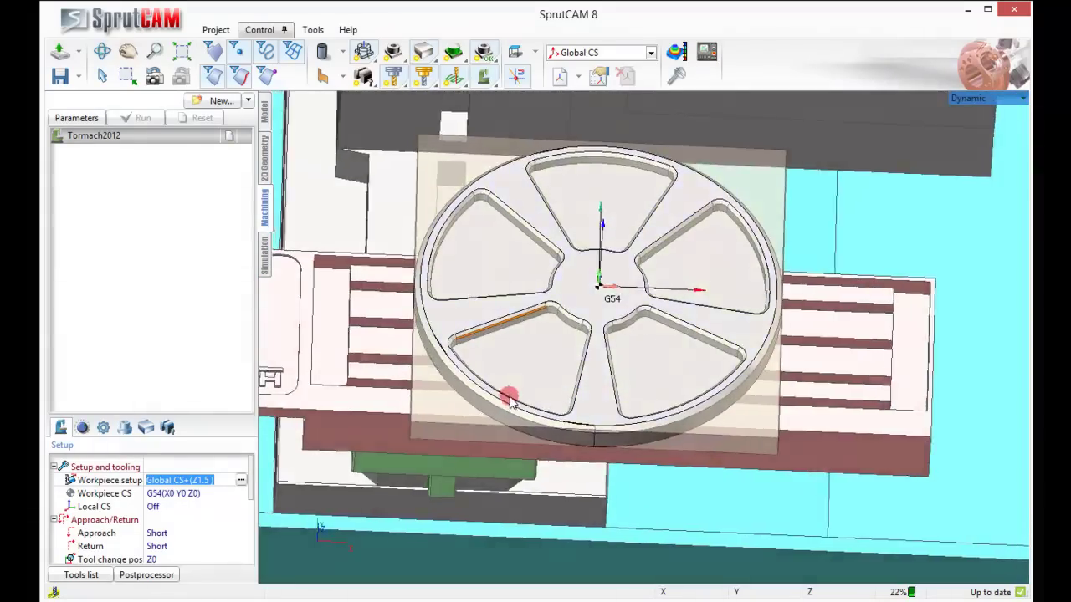
pyautogui.moveTo(511, 400)
pyautogui.mouseDown(button='right')
pyautogui.moveTo(370, 411)
pyautogui.moveTo(697, 377)
pyautogui.moveTo(514, 365)
pyautogui.moveTo(485, 352)
pyautogui.mouseUp(button='right')
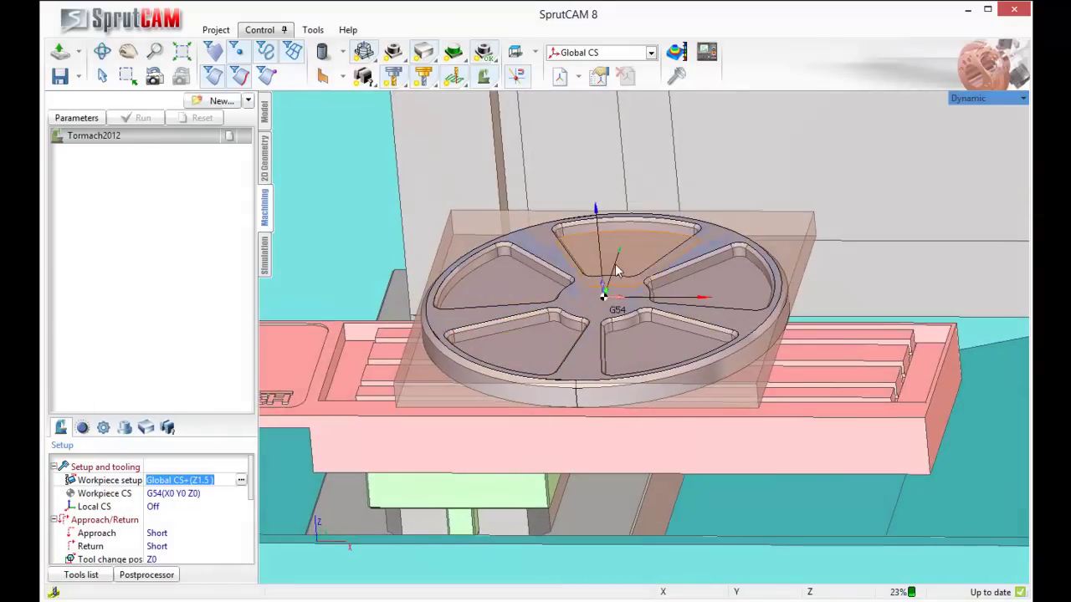
pyautogui.moveTo(615, 266)
pyautogui.mouseDown(button='right')
pyautogui.moveTo(611, 285)
pyautogui.moveTo(629, 281)
pyautogui.mouseUp(button='right')
pyautogui.scroll(-2, 628, 298)
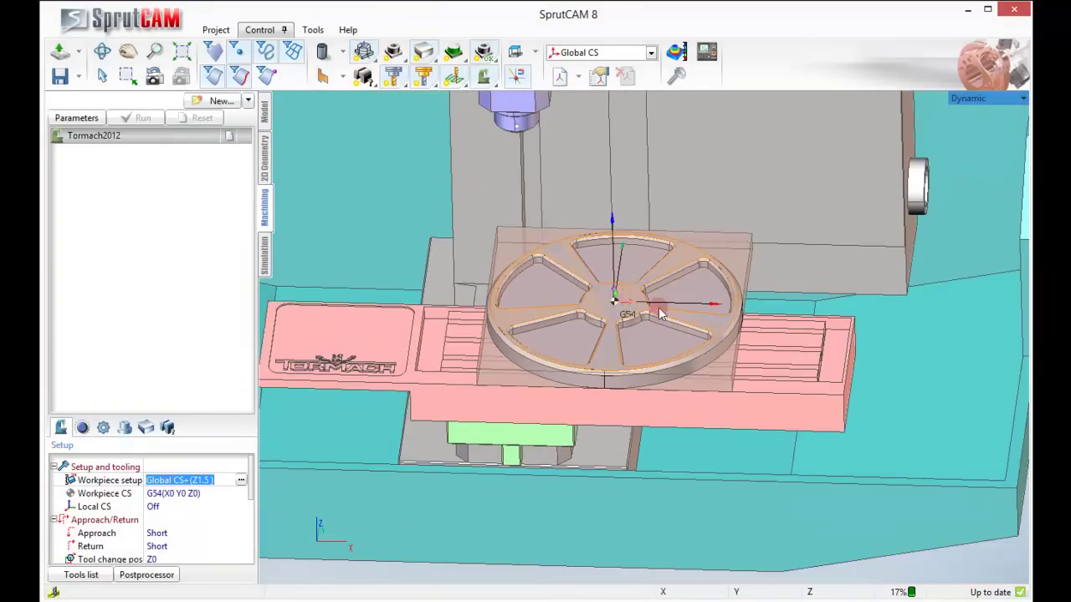
pyautogui.moveTo(616, 307); pyautogui.dragTo(598, 273, button='right')
pyautogui.scroll(3, 574, 266)
pyautogui.moveTo(598, 273); pyautogui.dragTo(582, 338, button='middle')
pyautogui.scroll(-2, 628, 341)
pyautogui.scroll(-1, 628, 341)
pyautogui.scroll(3, 581, 339)
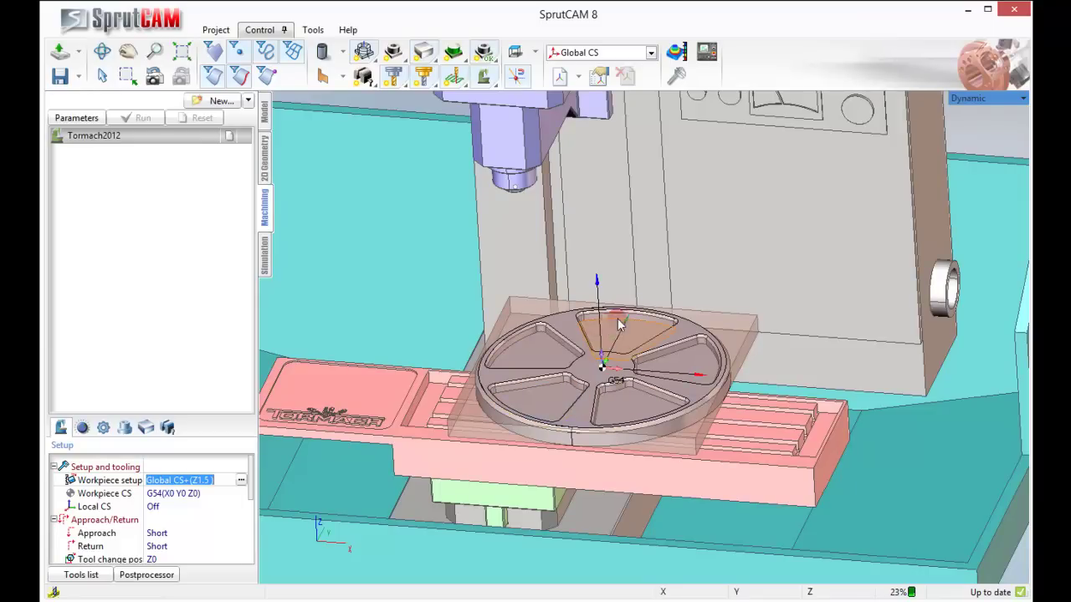
pyautogui.scroll(-2, 567, 381)
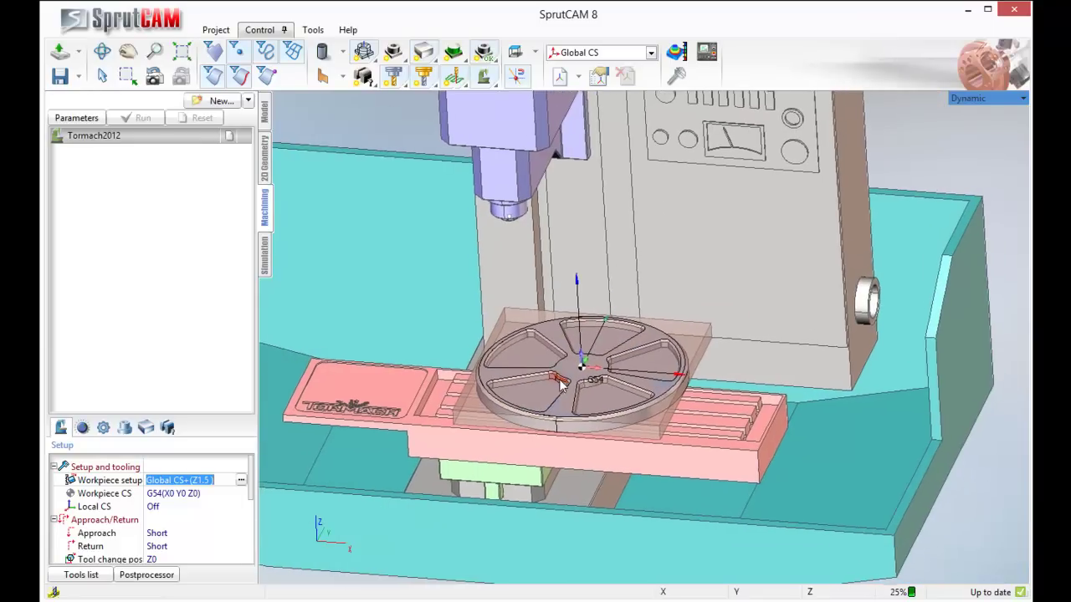
pyautogui.scroll(-2, 585, 387)
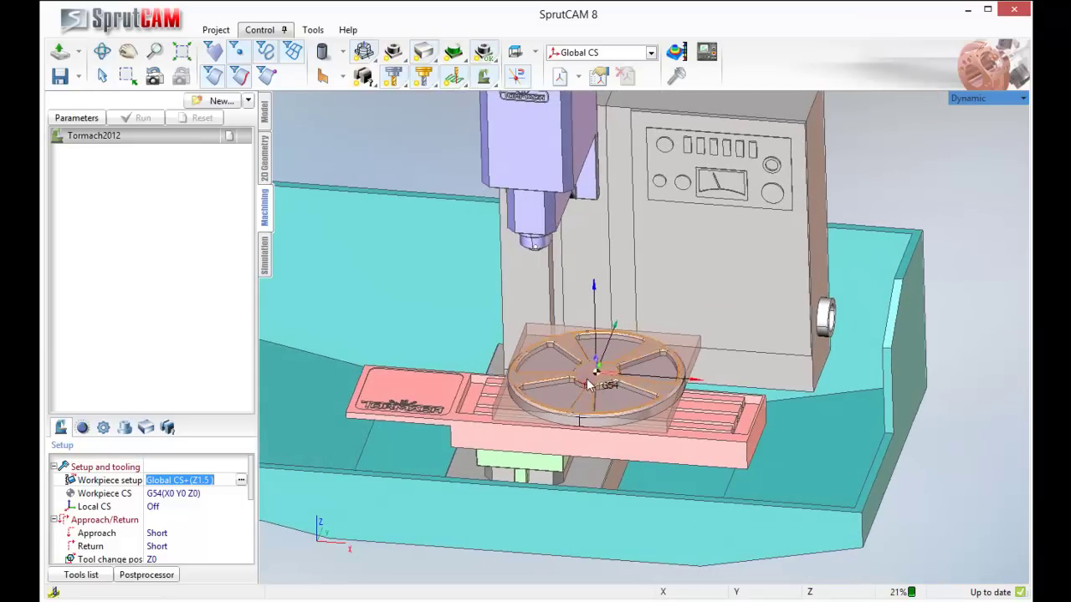
pyautogui.scroll(-2, 589, 380)
pyautogui.moveTo(589, 380); pyautogui.dragTo(614, 376, button='middle')
pyautogui.scroll(6, 609, 375)
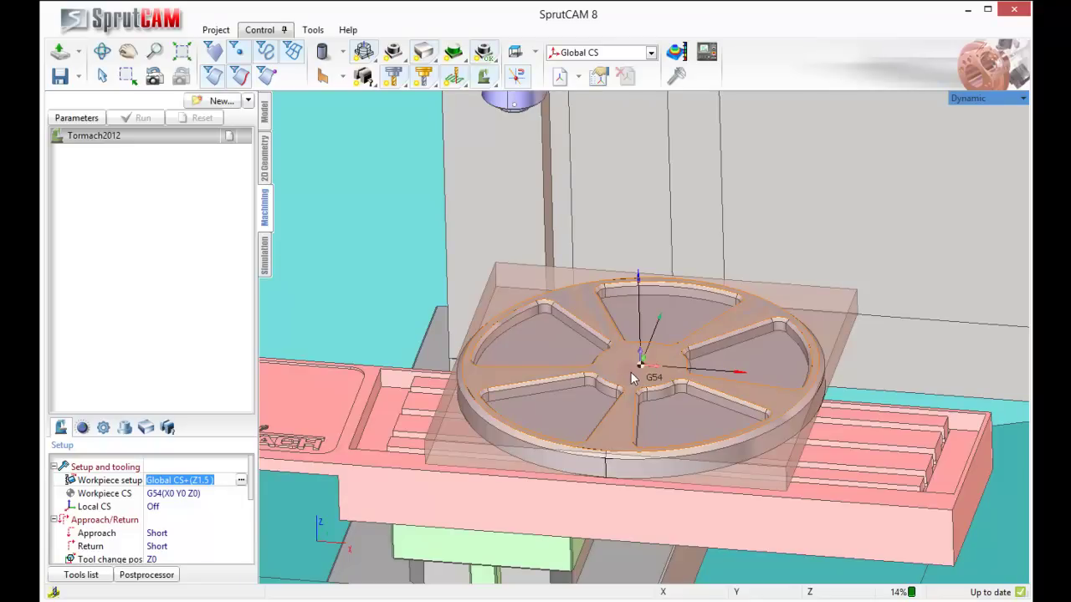
pyautogui.click(185, 282)
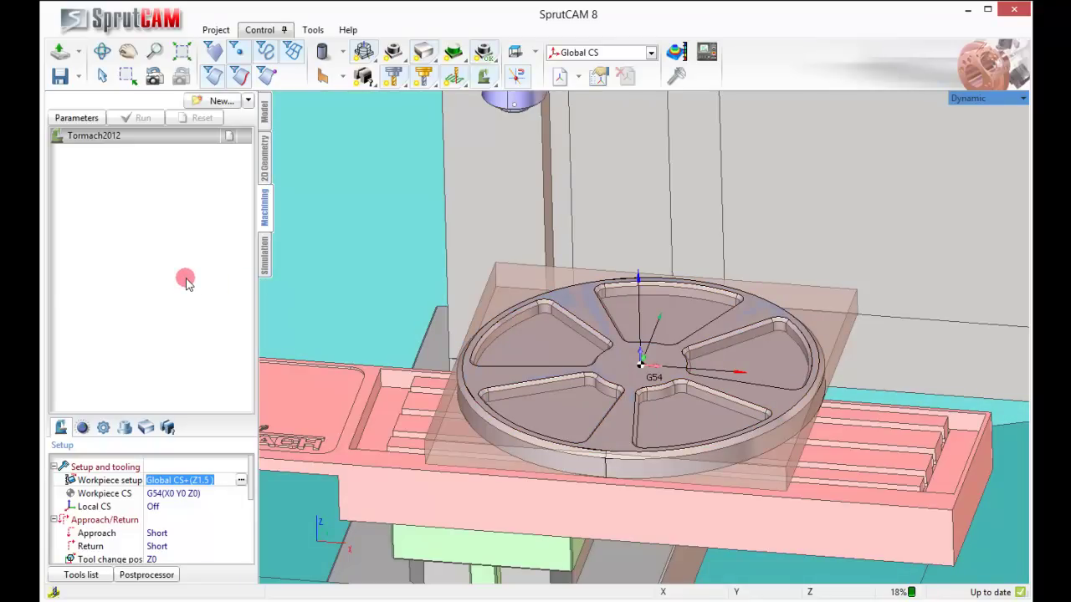
# Define the workpiece as a cylinder around the part along the Z axis, centered on the box with zero stock.
pyautogui.click(145, 428)
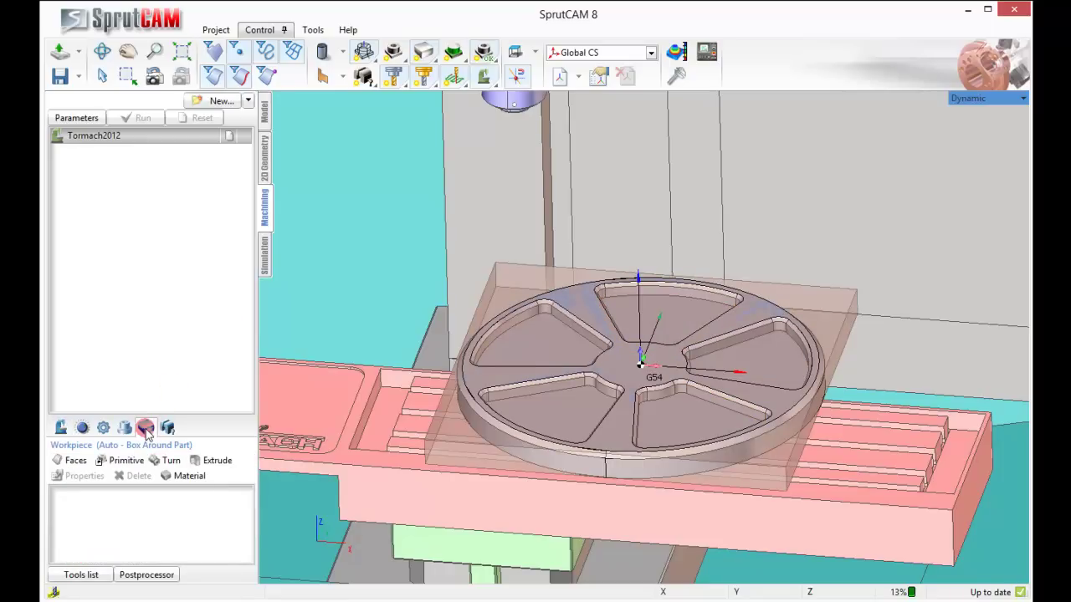
pyautogui.click(124, 461)
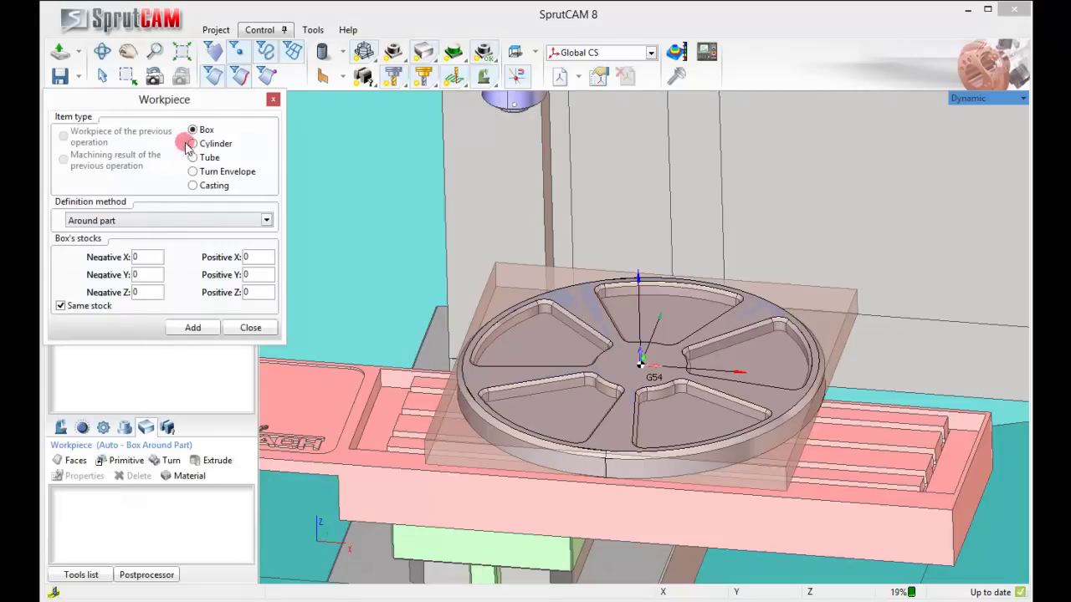
pyautogui.click(190, 143)
pyautogui.click(137, 274)
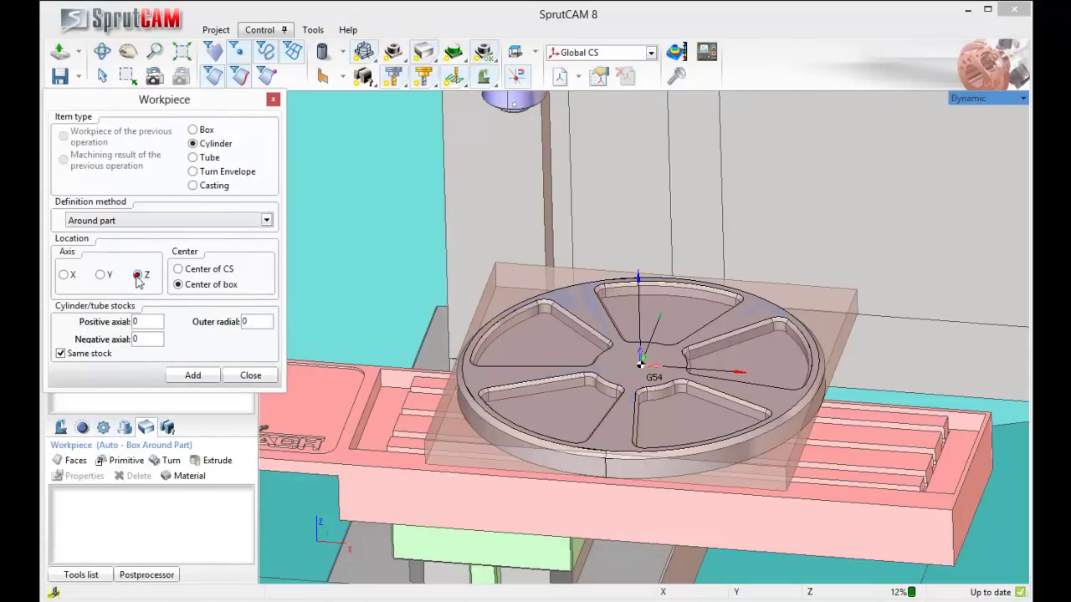
pyautogui.click(205, 374)
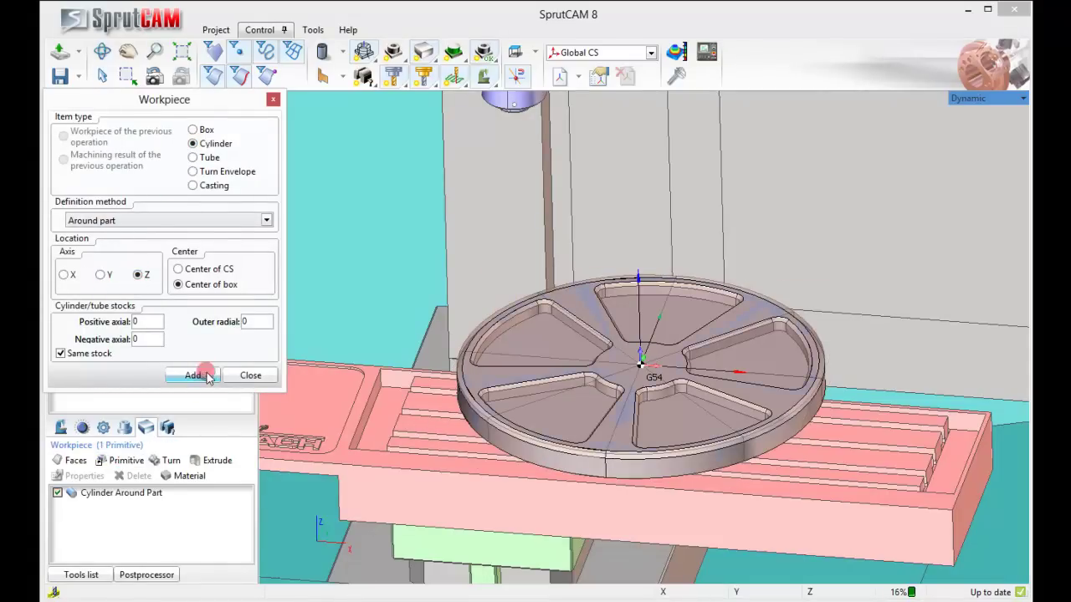
pyautogui.click(254, 376)
# Inspect the cylindrical workpiece from the side and above, checking its overhang beyond the table and its pockets.
pyautogui.moveTo(493, 403); pyautogui.dragTo(502, 345, button='middle')
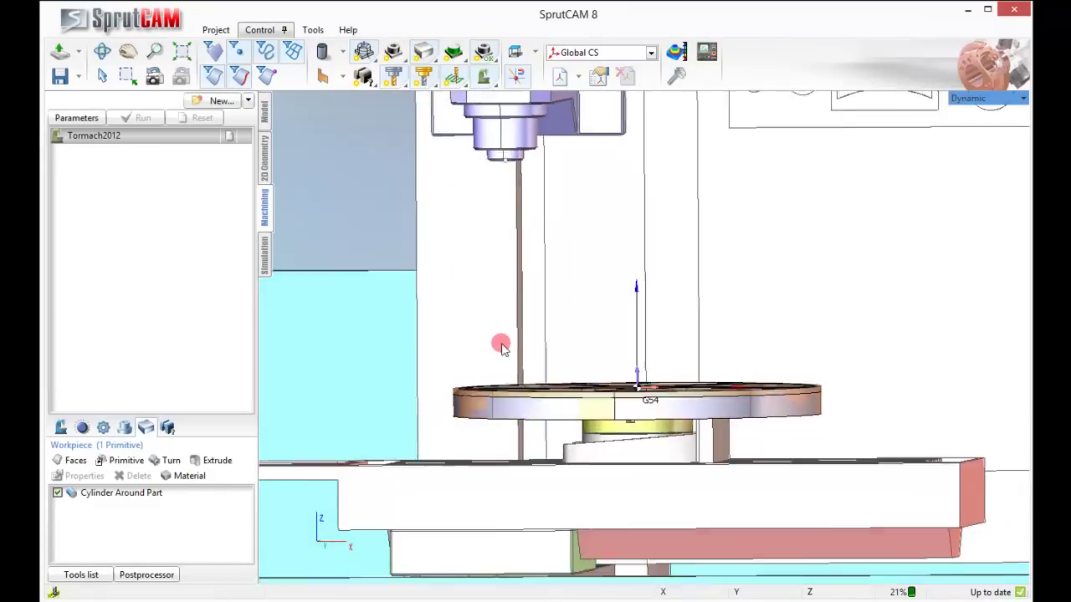
pyautogui.moveTo(502, 348); pyautogui.dragTo(645, 363)
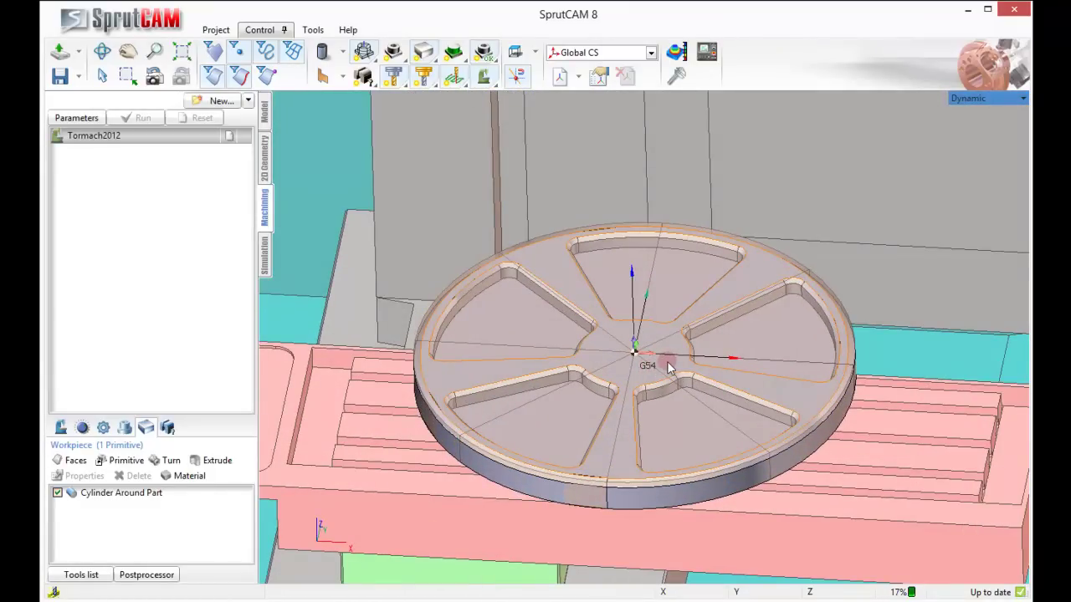
pyautogui.scroll(-2, 667, 361)
pyautogui.doubleClick(669, 361)
pyautogui.rightClick(670, 362)
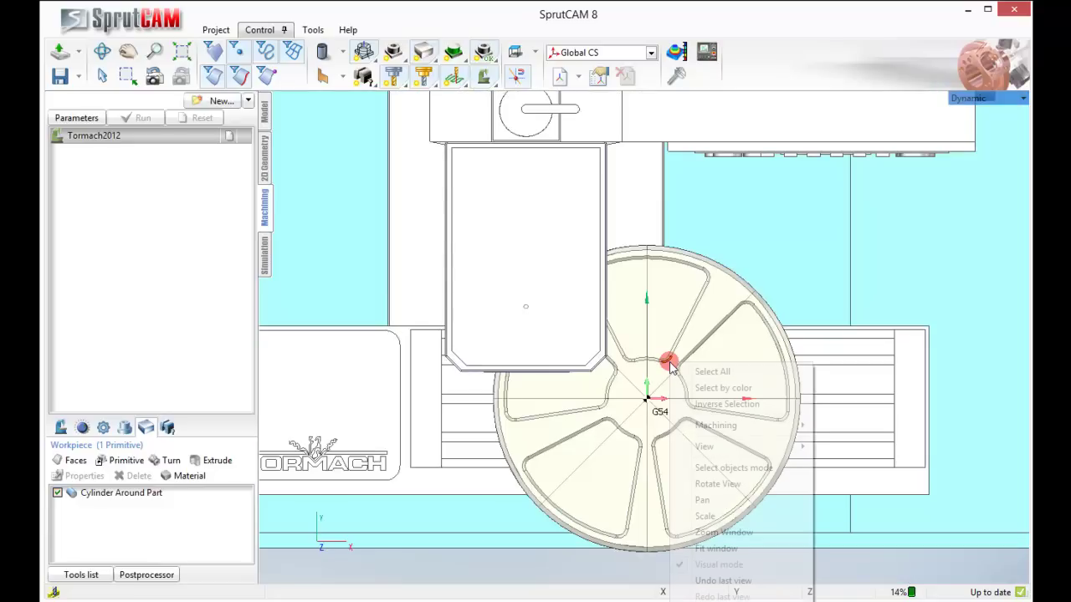
pyautogui.click(578, 418)
pyautogui.scroll(-4, 441, 406)
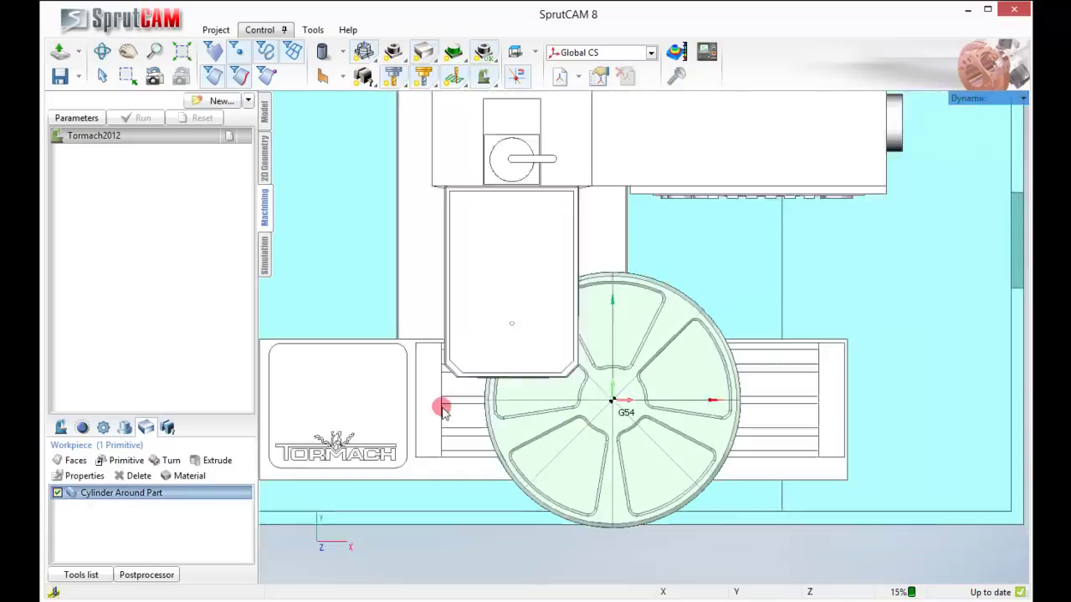
pyautogui.moveTo(442, 406); pyautogui.dragTo(574, 361, button='middle')
pyautogui.scroll(1, 593, 356)
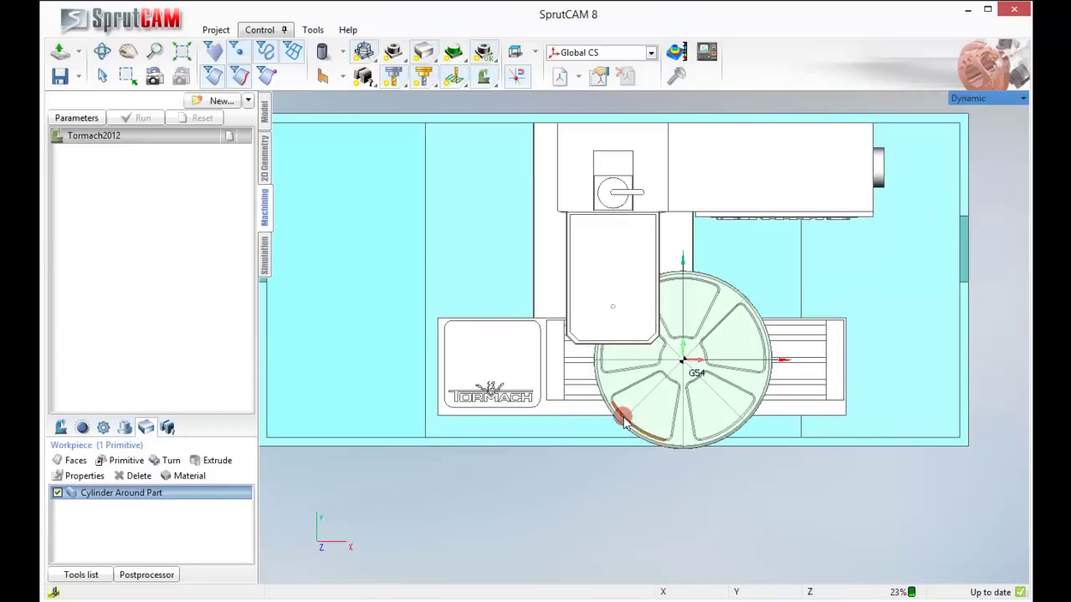
pyautogui.scroll(3, 641, 390)
pyautogui.moveTo(567, 444); pyautogui.dragTo(565, 316, button='middle')
pyautogui.moveTo(579, 416); pyautogui.dragTo(554, 425, button='middle')
pyautogui.scroll(2, 625, 413)
pyautogui.scroll(-1, 561, 412)
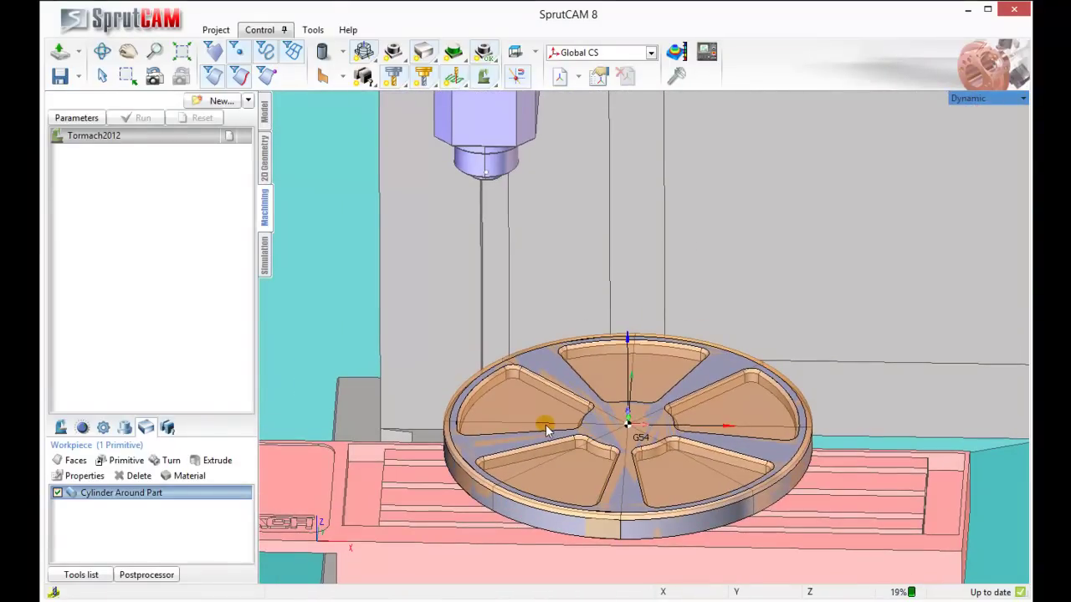
pyautogui.scroll(3, 616, 425)
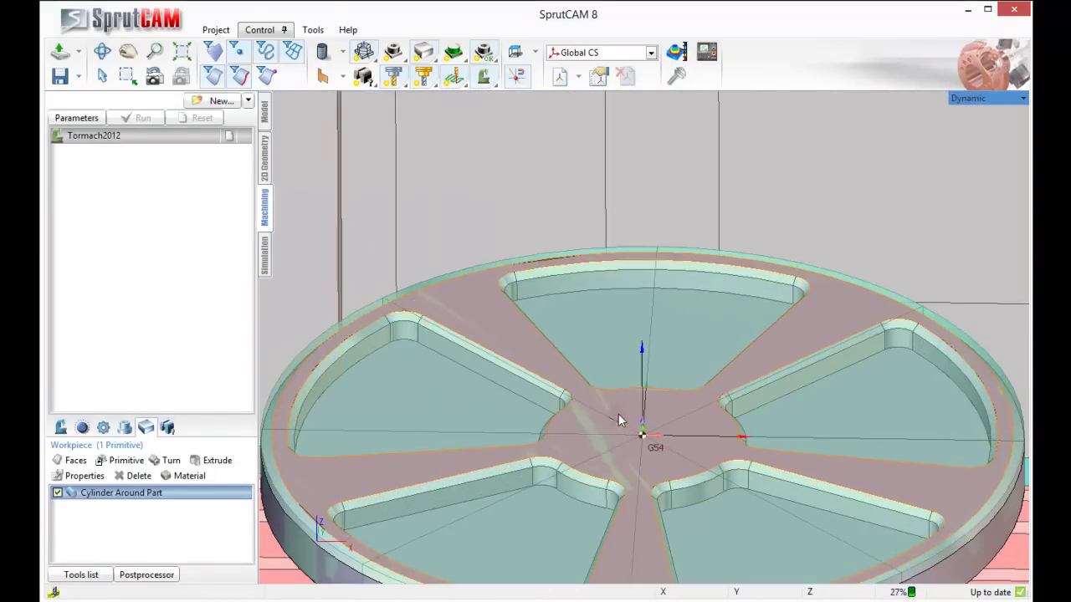
# Add a roughing Pocketing operation to the Tormach2012 machining tree.
pyautogui.click(248, 101)
pyautogui.moveTo(276, 117)
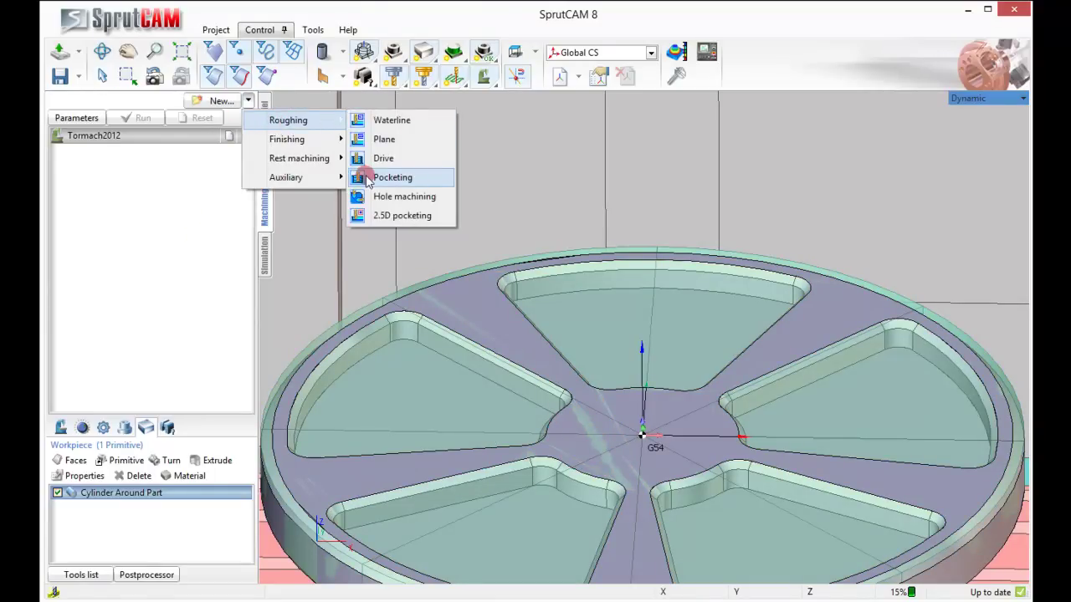
pyautogui.click(368, 178)
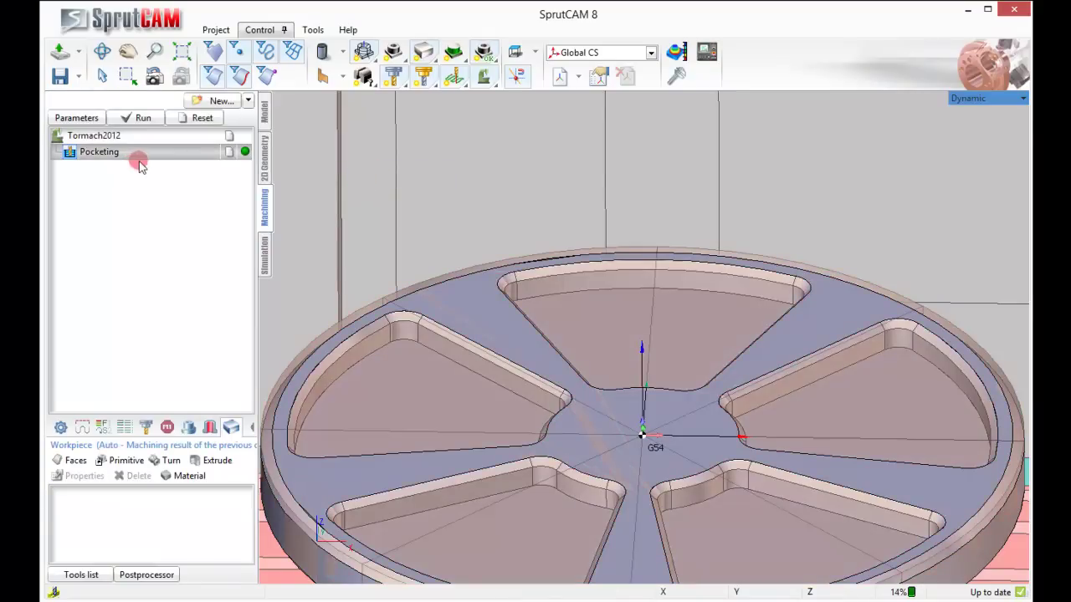
# Open the Pocketing operation's job assignment and add the edge chain of the disk's rearmost pocket as a pocket.
pyautogui.click(251, 431)
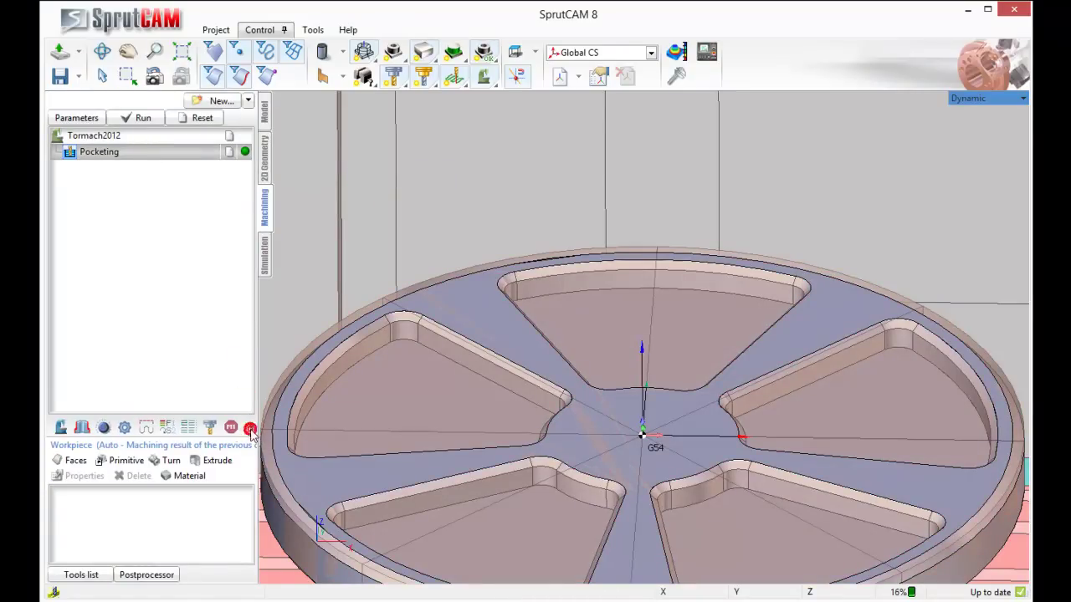
pyautogui.click(81, 428)
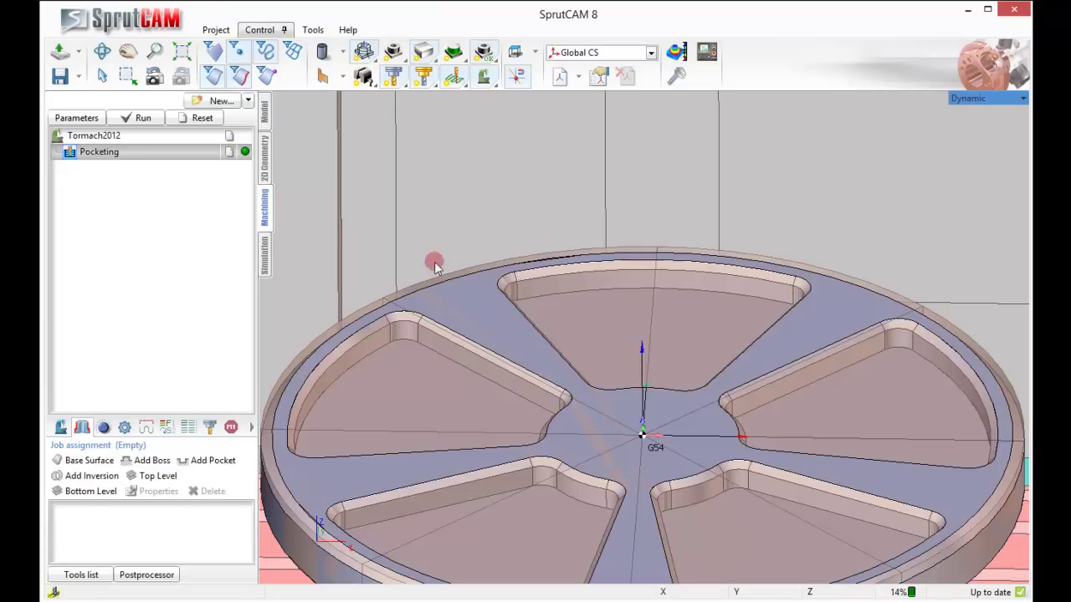
pyautogui.click(542, 298)
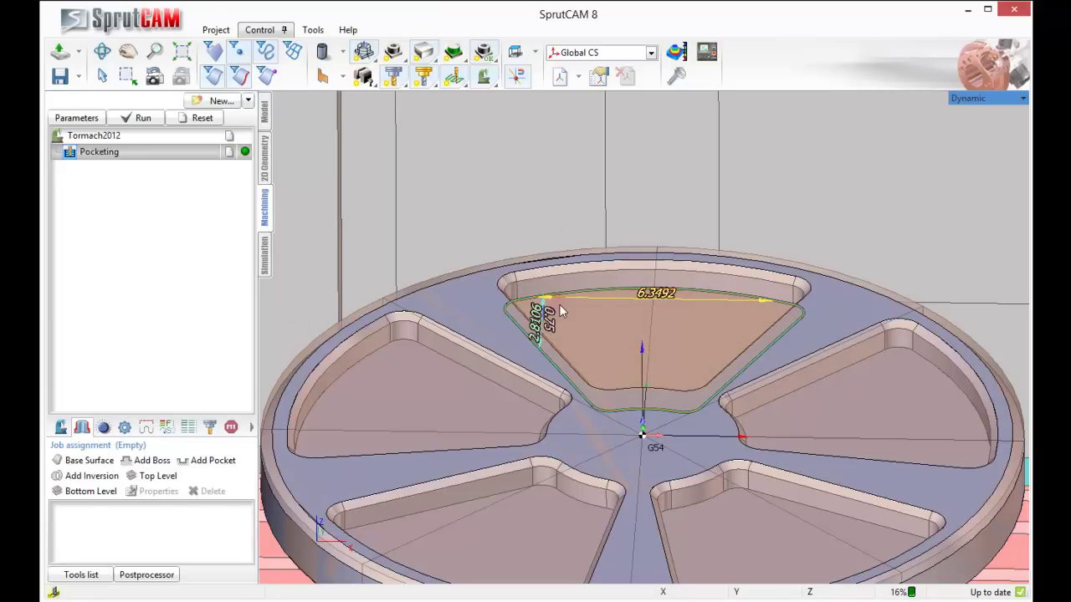
pyautogui.moveTo(561, 305); pyautogui.dragTo(564, 326, button='middle')
pyautogui.click(565, 317)
pyautogui.click(543, 367)
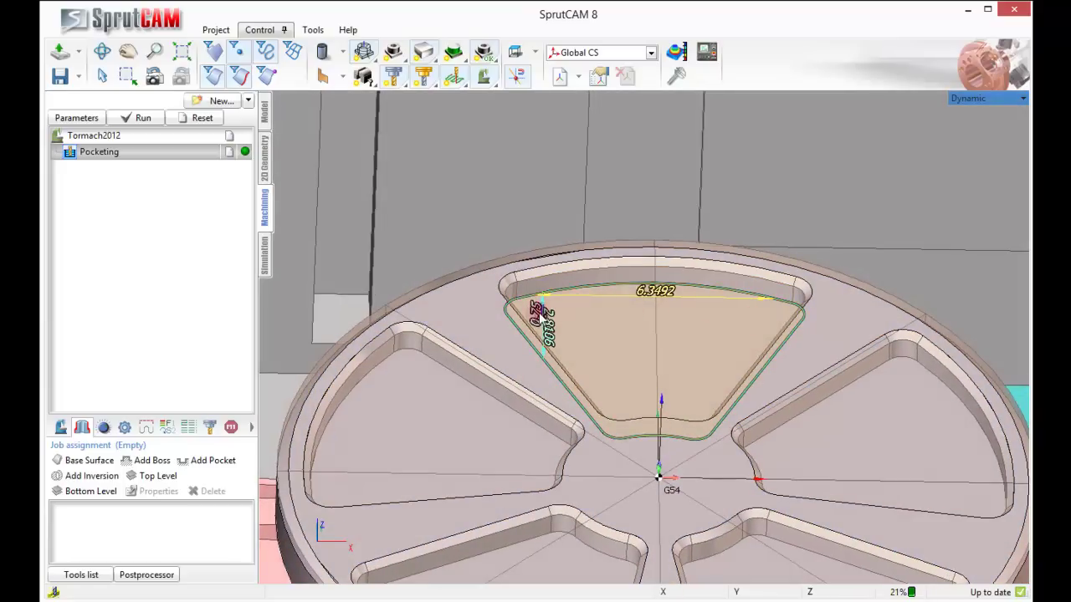
pyautogui.click(179, 462)
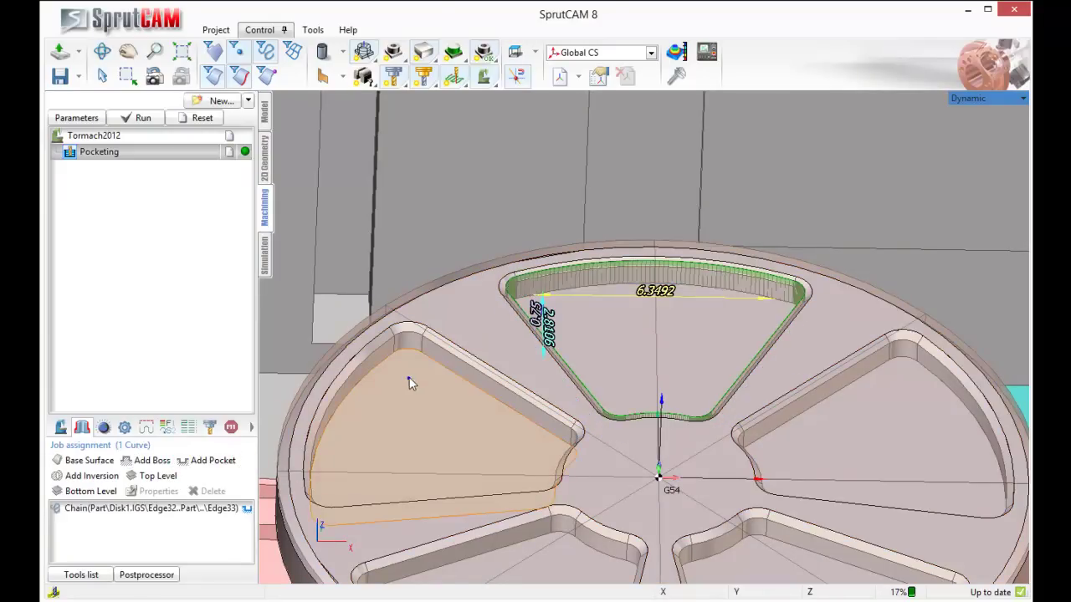
# Set the job's top level from the disk's top face and its bottom level from the rearmost pocket's floor.
pyautogui.moveTo(410, 383); pyautogui.dragTo(407, 361, button='right')
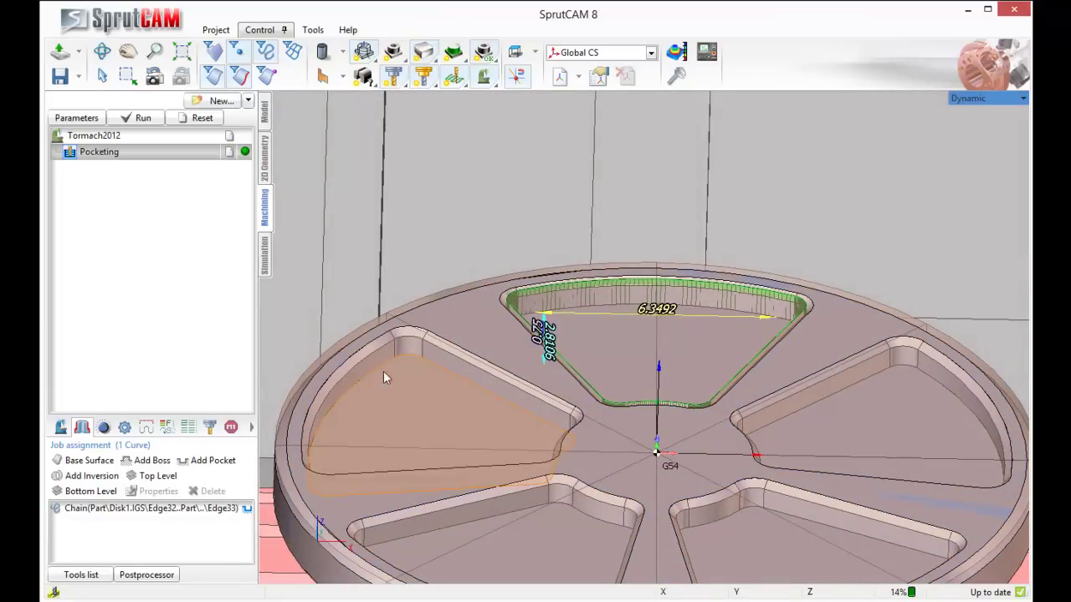
pyautogui.click(460, 318)
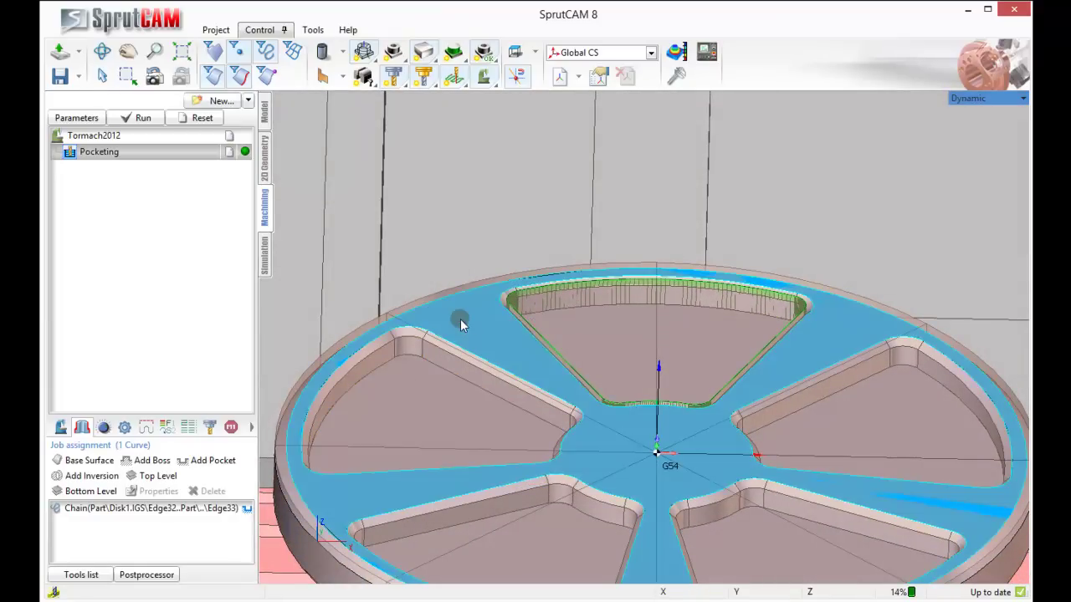
pyautogui.click(144, 477)
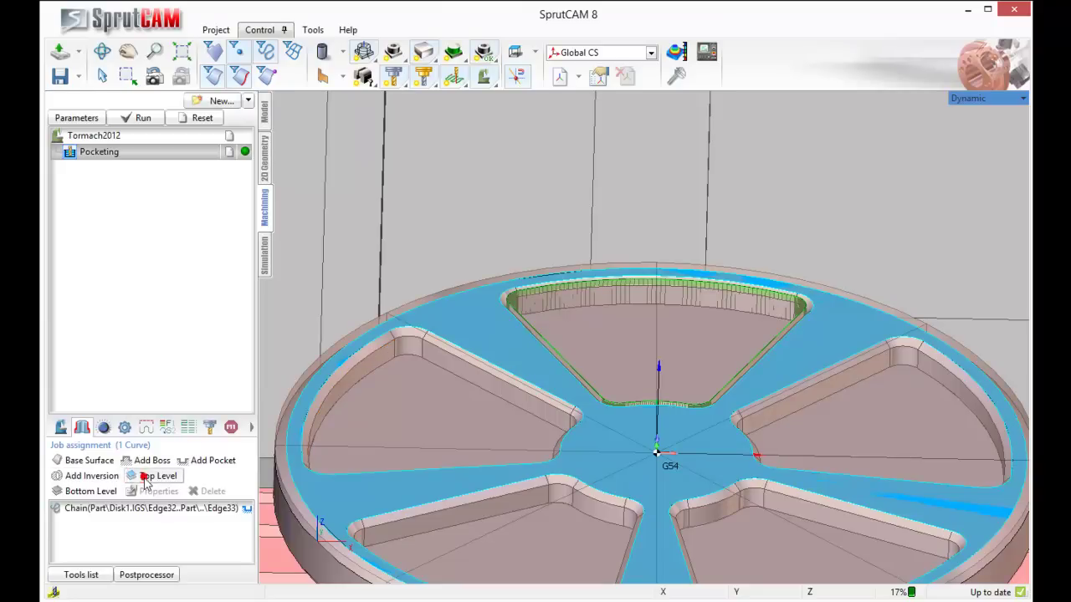
pyautogui.click(615, 341)
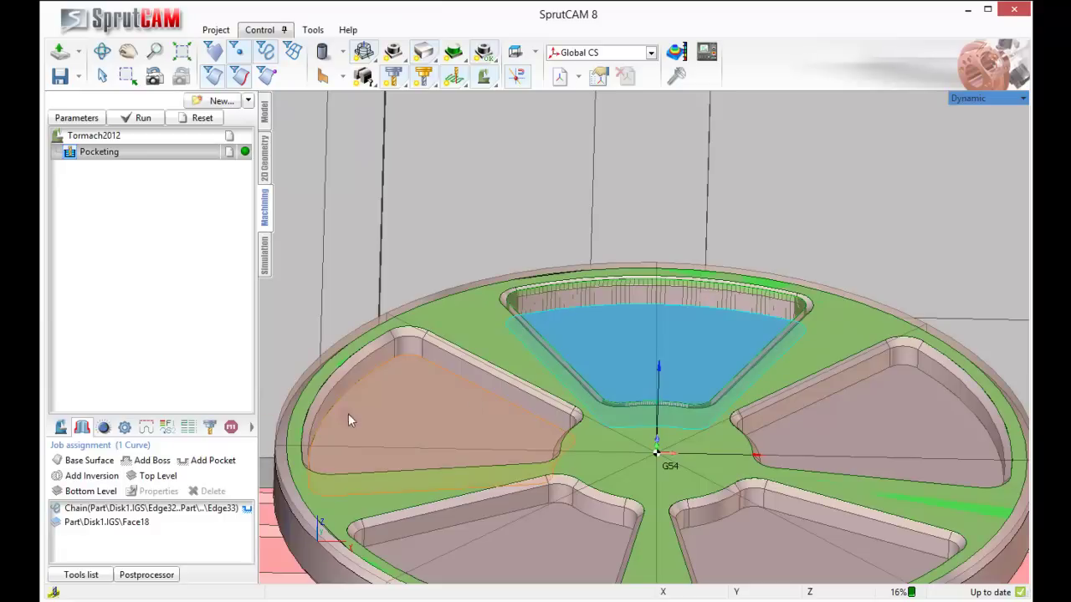
pyautogui.click(82, 492)
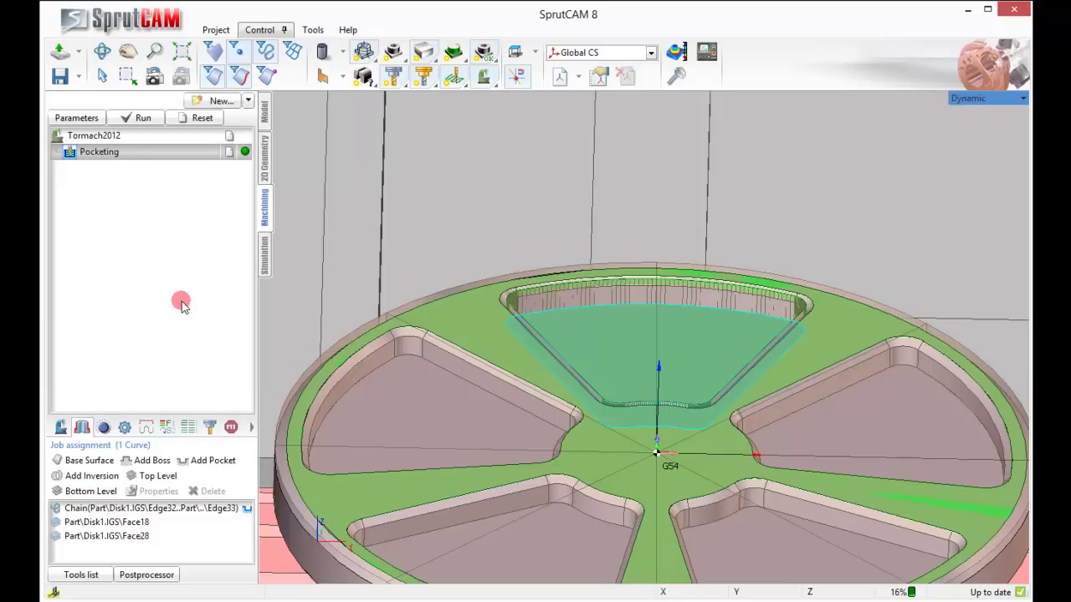
# In the Pocketing operation's parameters, enable Zigzag plunge and set it to Safe height with a value of .05.
pyautogui.doubleClick(95, 154)
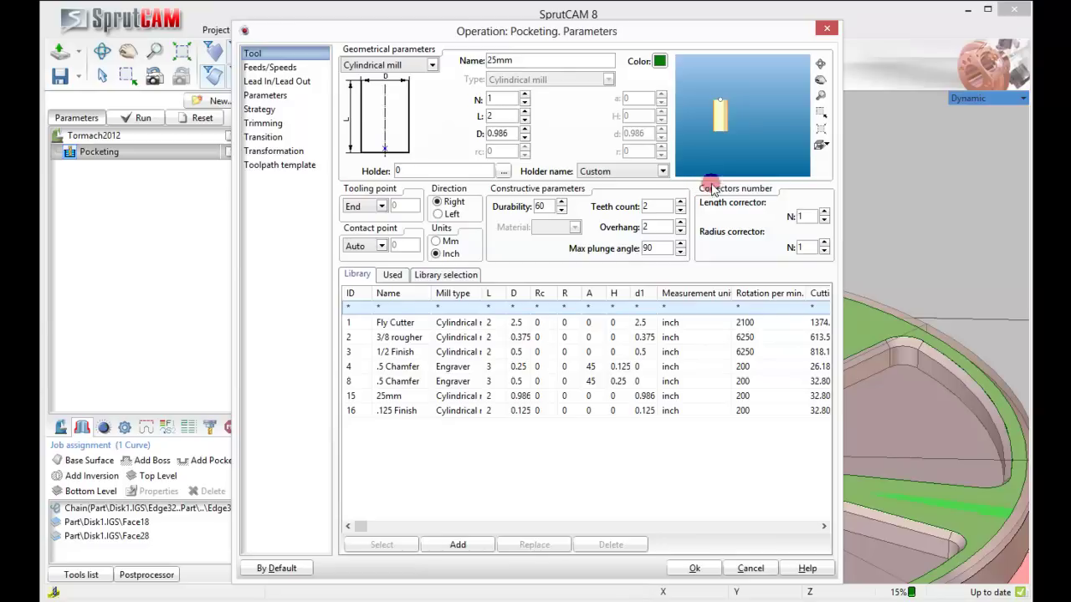
pyautogui.scroll(3, 714, 132)
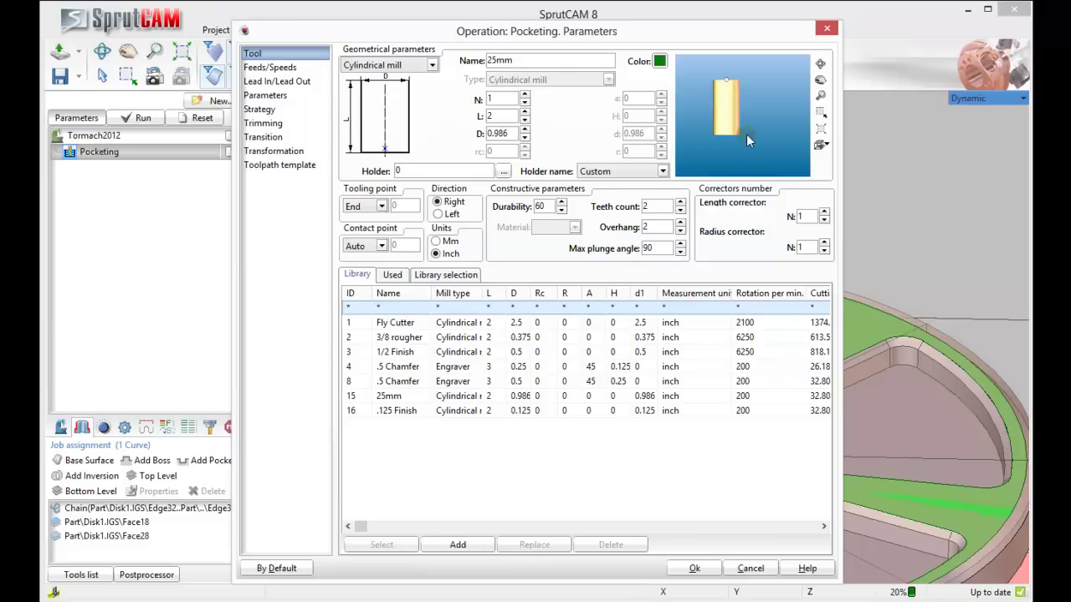
pyautogui.click(273, 69)
pyautogui.click(269, 96)
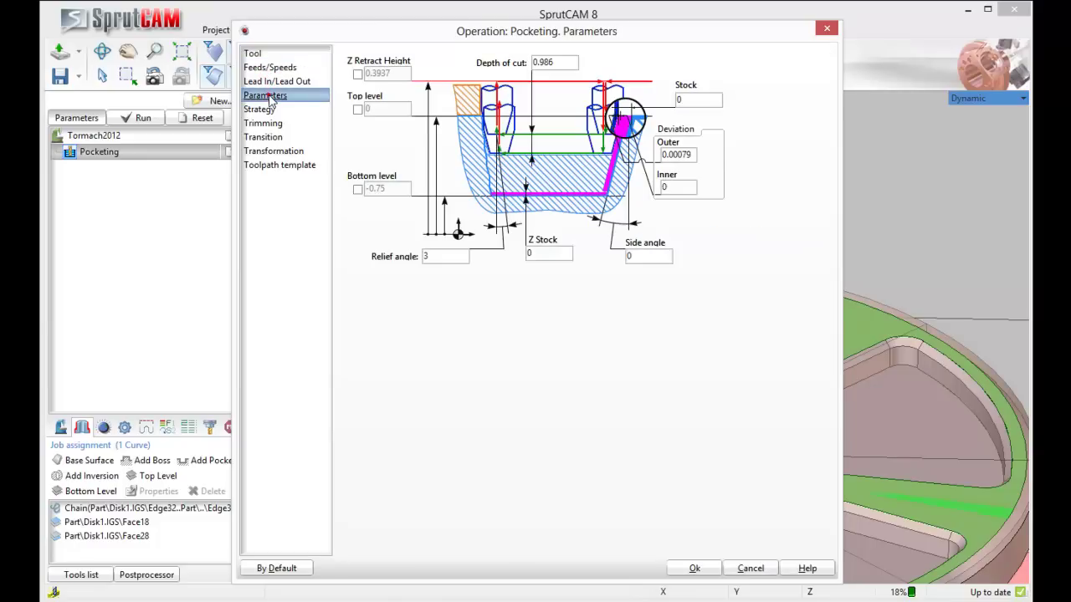
pyautogui.click(268, 82)
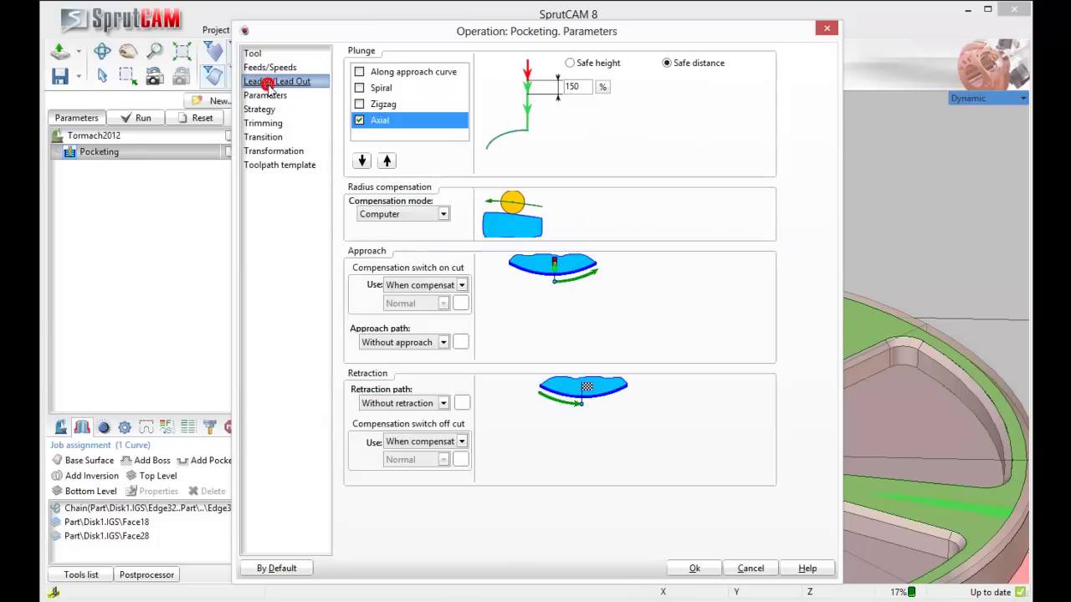
pyautogui.click(360, 104)
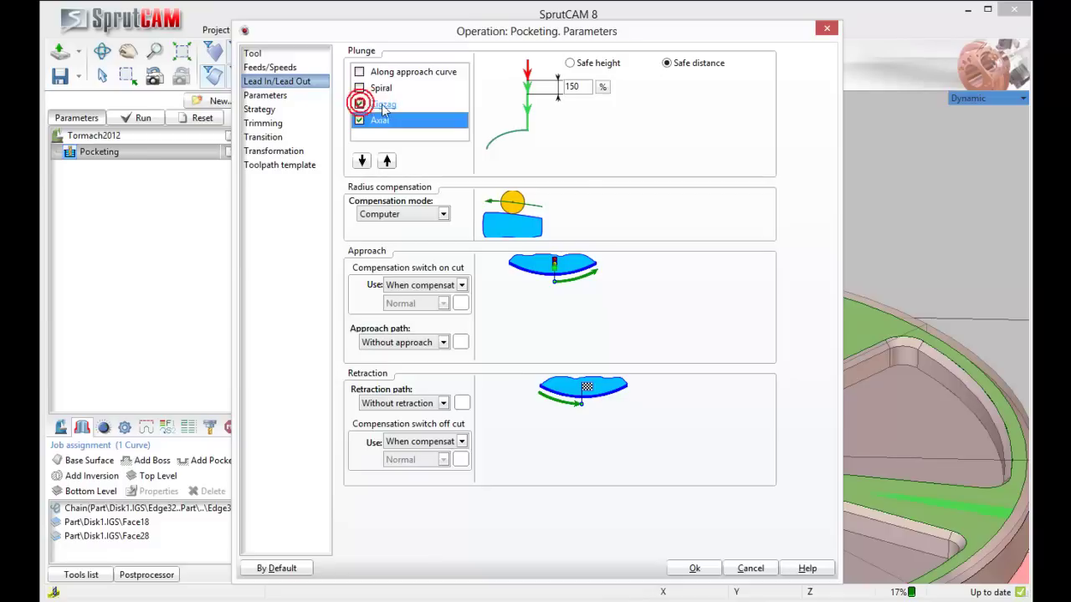
pyautogui.click(571, 63)
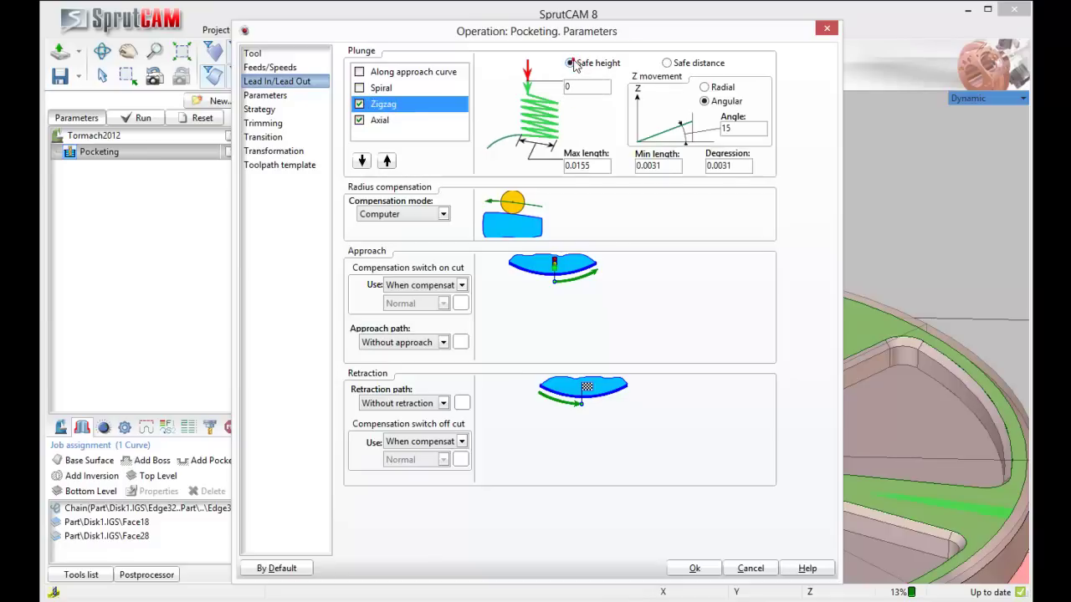
pyautogui.moveTo(577, 89); pyautogui.dragTo(521, 97)
pyautogui.write('.05')
# Set the zigzag plunge to max length .5, min length 0, degression .02 and angle 2.
pyautogui.doubleClick(605, 167)
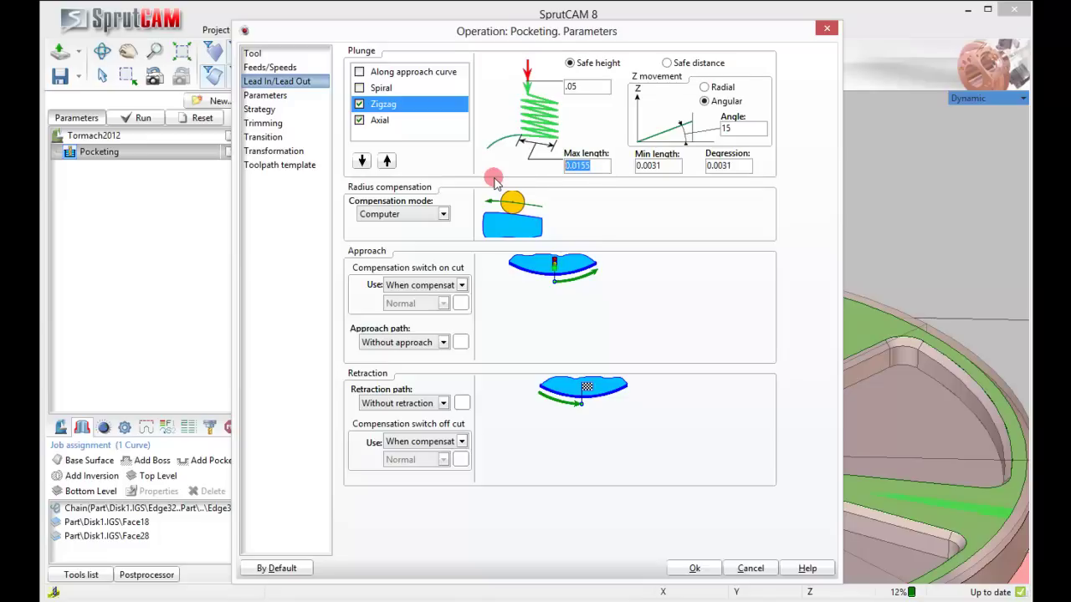
pyautogui.write('.5')
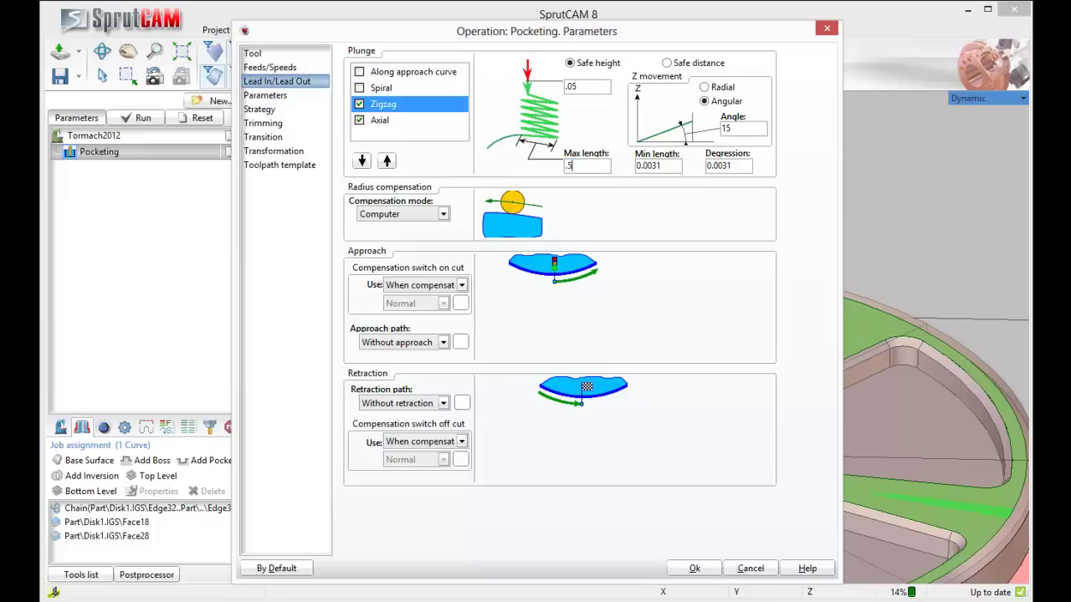
pyautogui.doubleClick(669, 164)
pyautogui.write('0')
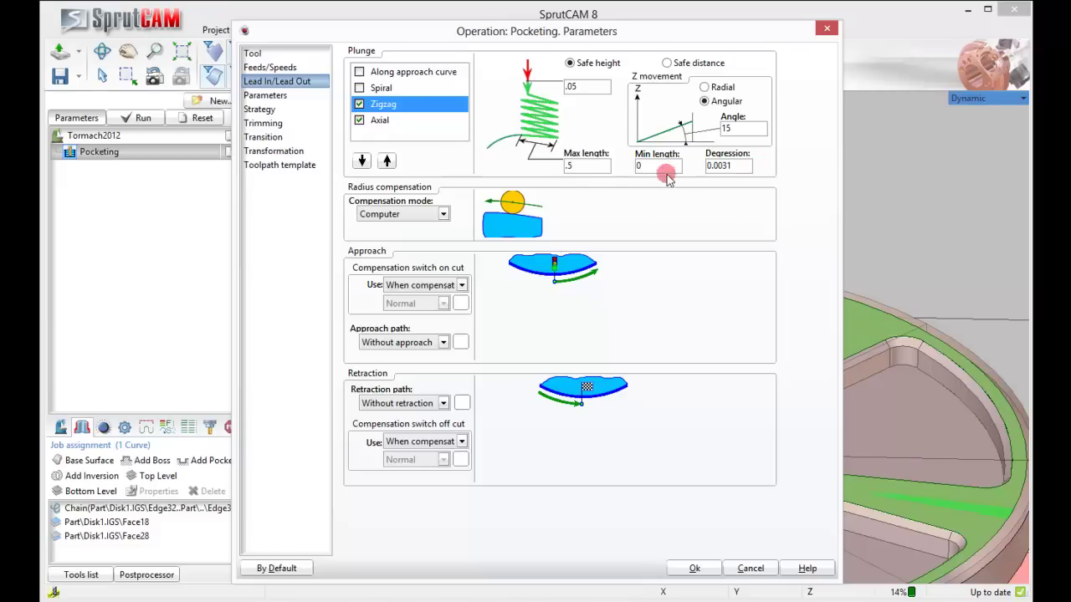
pyautogui.doubleClick(738, 166)
pyautogui.write('.02')
pyautogui.doubleClick(736, 128)
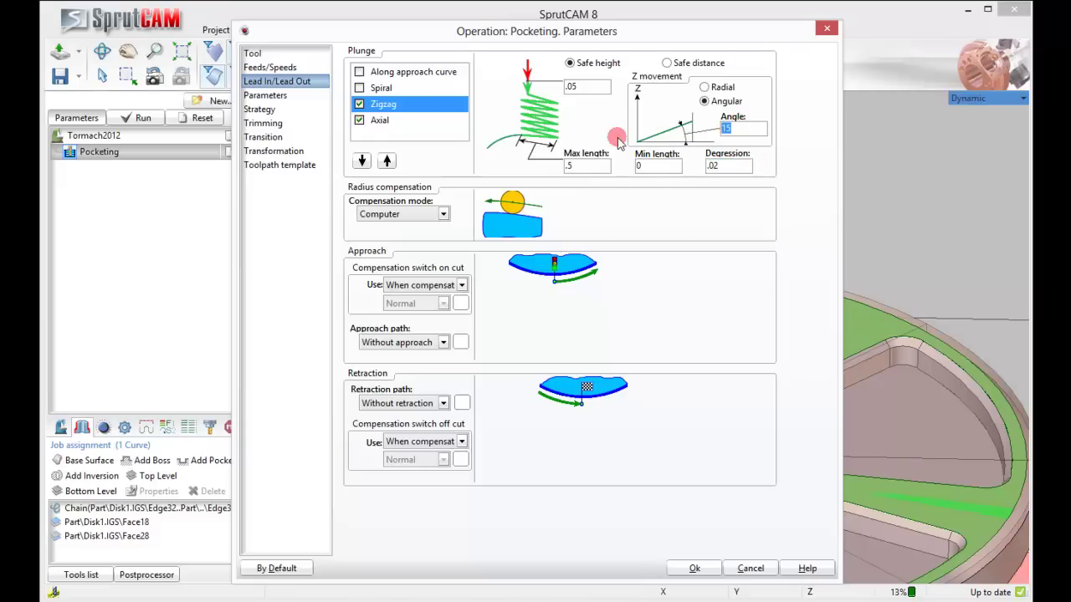
pyautogui.write('2')
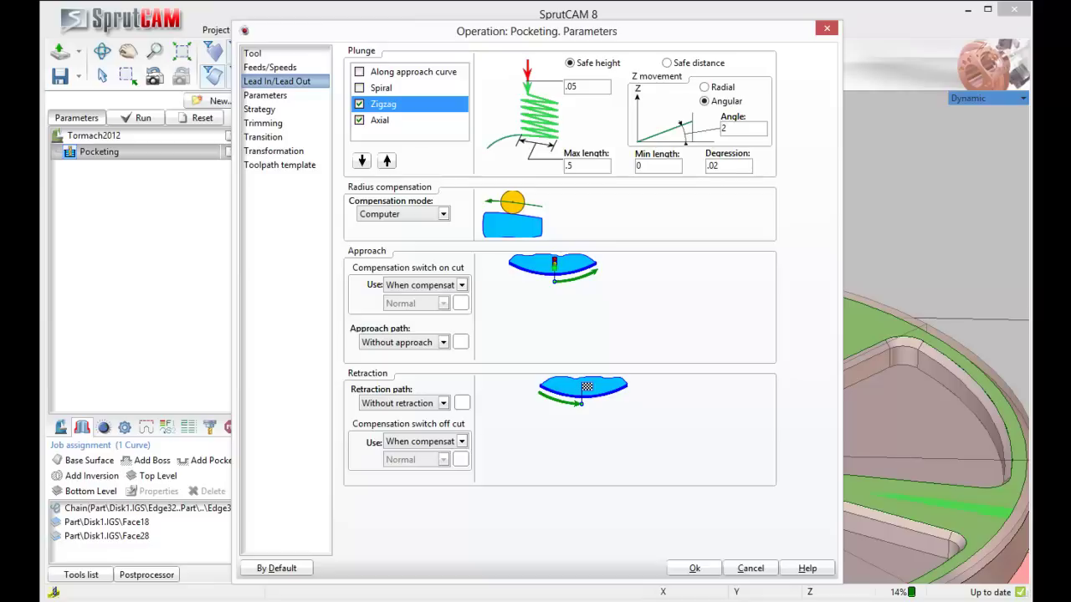
# Set the pocketing relief angle to 0 and the outer deviation to 0.001.
pyautogui.click(272, 96)
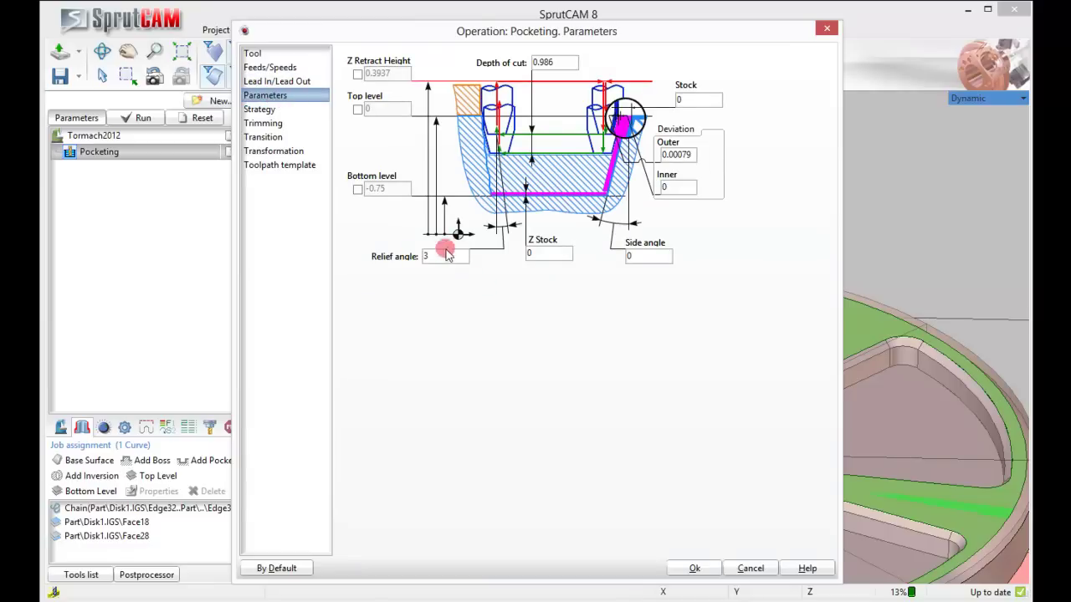
pyautogui.click(384, 257)
pyautogui.write('0')
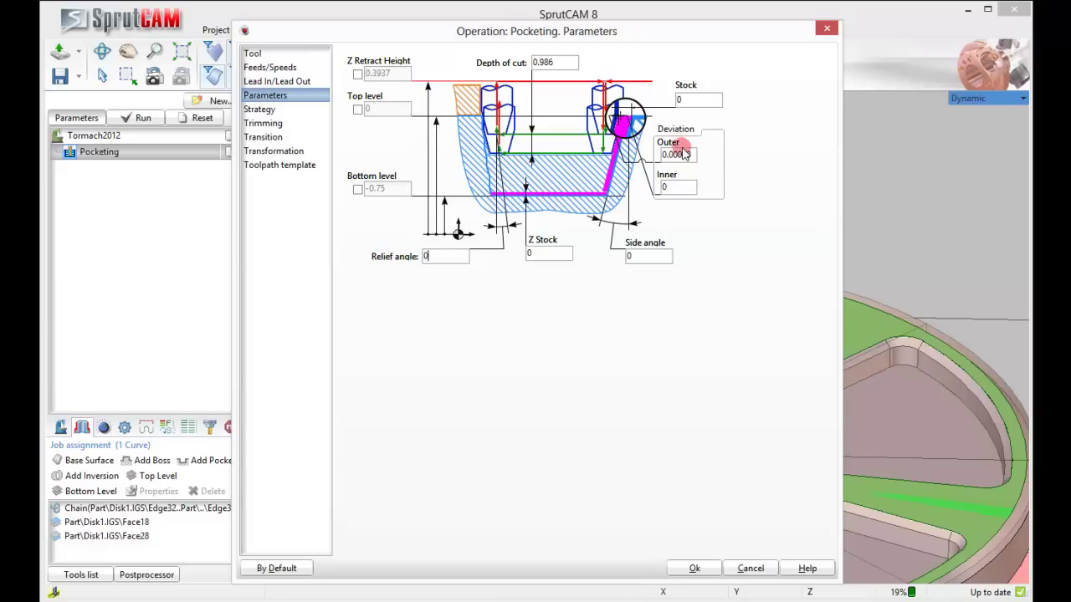
pyautogui.moveTo(679, 155); pyautogui.dragTo(753, 156)
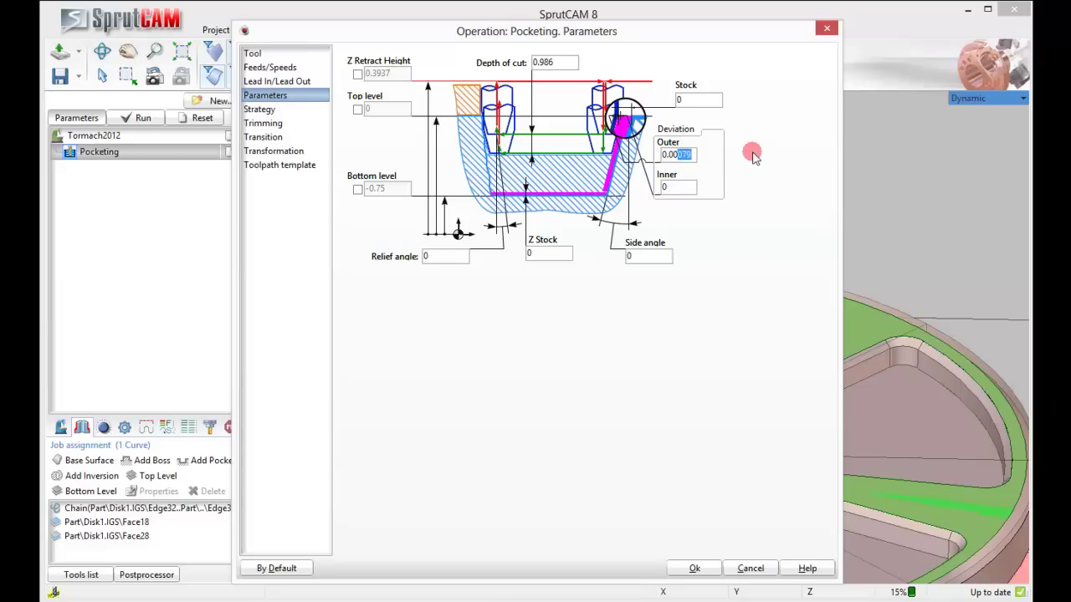
pyautogui.write('1')
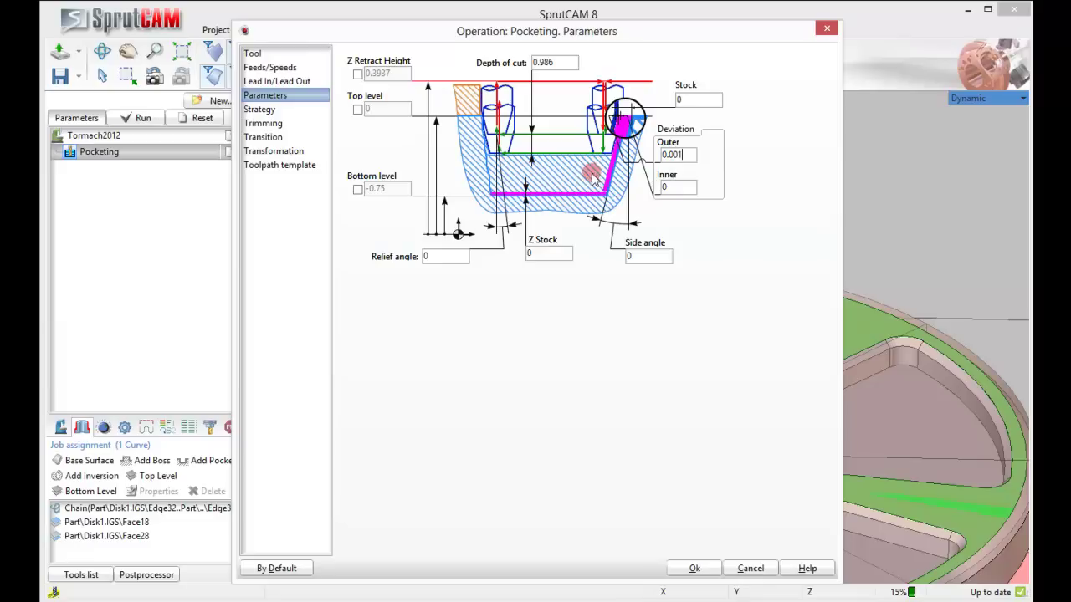
# Set the depth of cut to .25 and the Z retract height to 0.1, and accept the operation parameters.
pyautogui.doubleClick(562, 62)
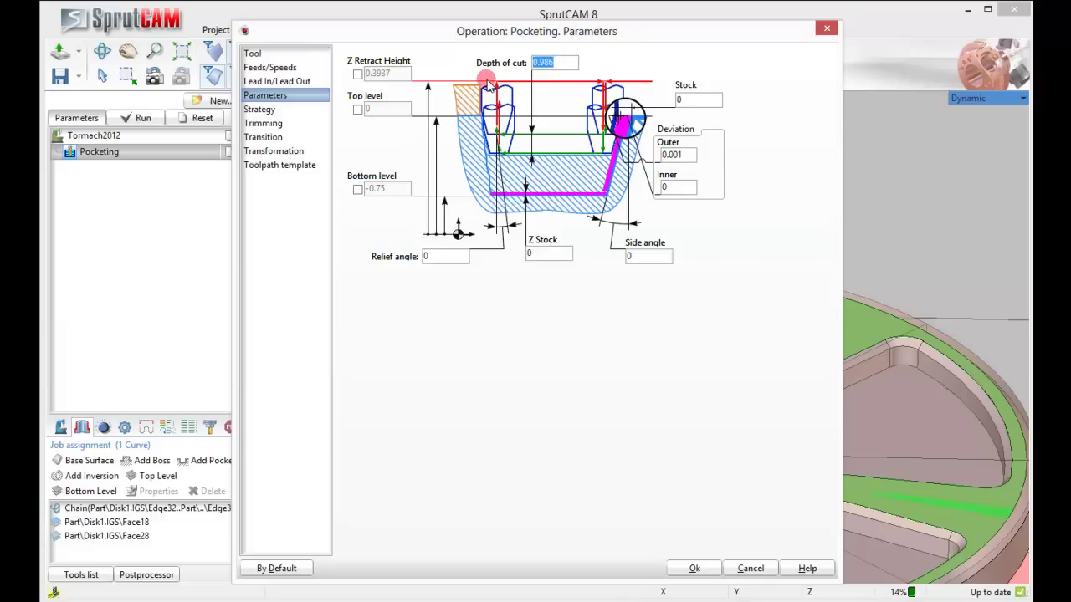
pyautogui.write('.25')
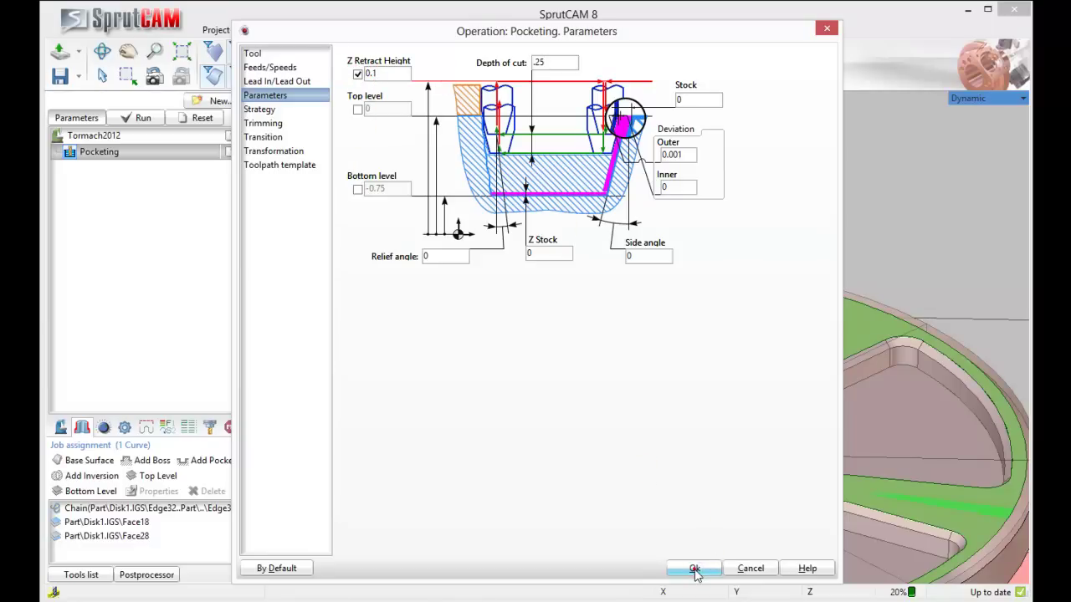
pyautogui.press('Return')
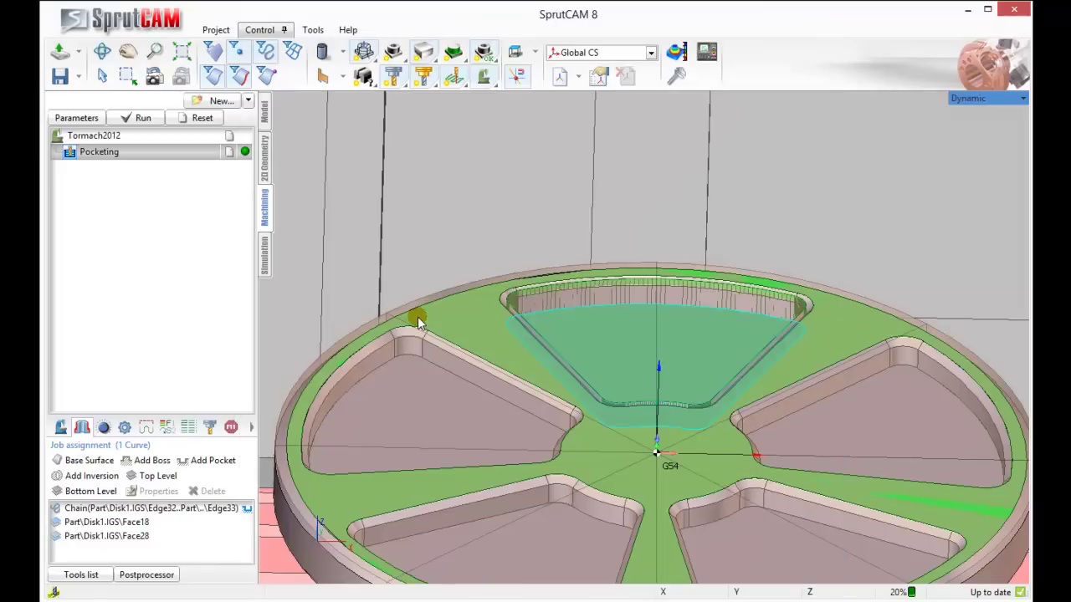
# Calculate the Pocketing toolpath and inspect it in the rearmost pocket from an angled view.
pyautogui.click(151, 119)
pyautogui.scroll(-2, 532, 400)
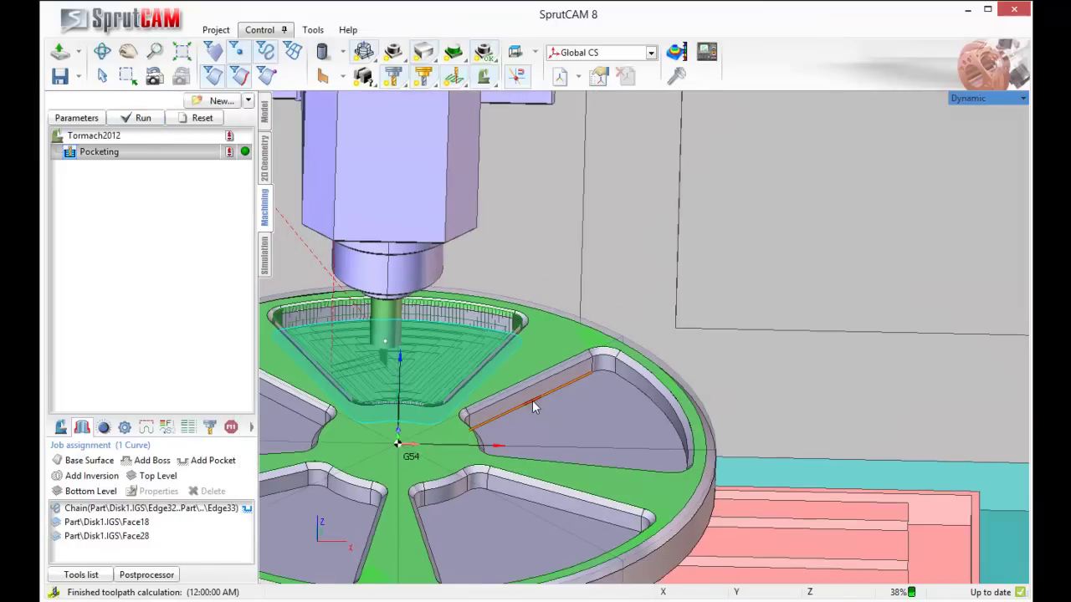
pyautogui.moveTo(532, 399); pyautogui.dragTo(792, 386, button='middle')
pyautogui.moveTo(754, 387); pyautogui.dragTo(691, 386, button='right')
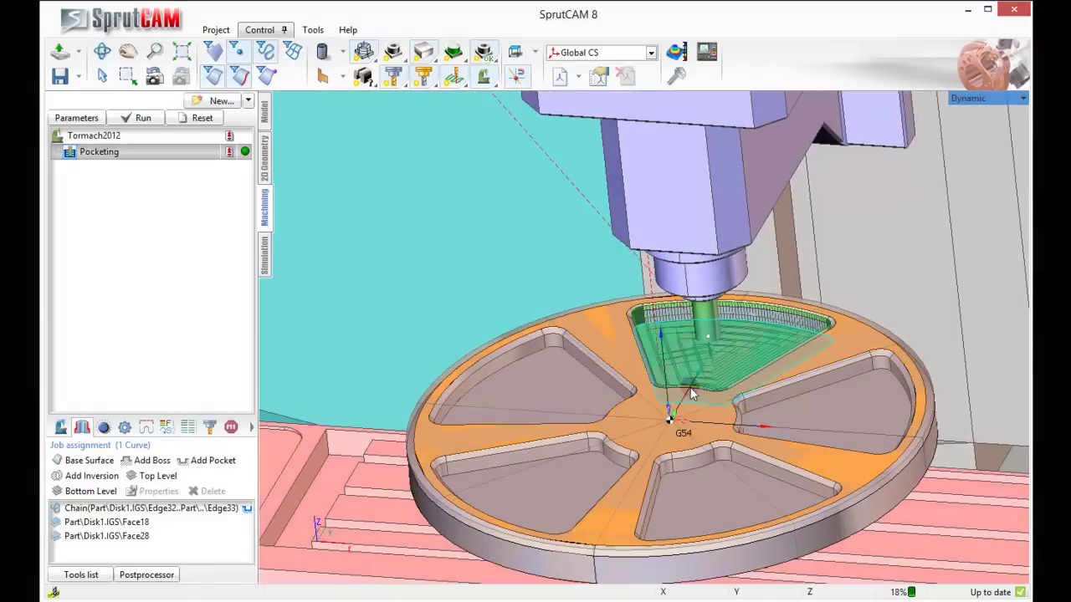
# Switch to the simulation of the Pocketing operation and display the machine around the workpiece.
pyautogui.click(258, 262)
pyautogui.click(265, 256)
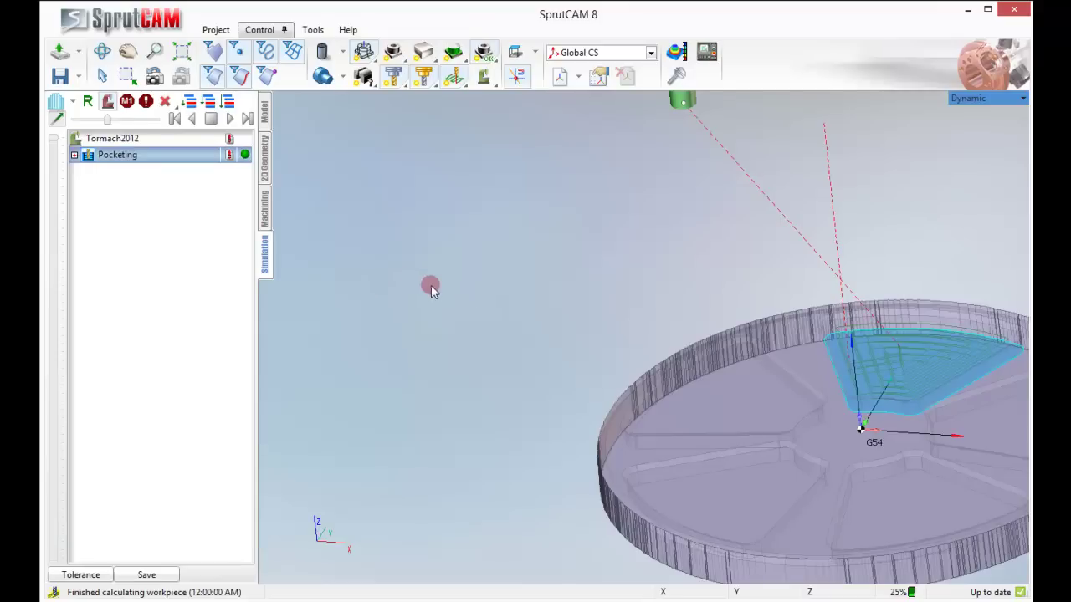
pyautogui.moveTo(504, 298); pyautogui.dragTo(525, 279, button='right')
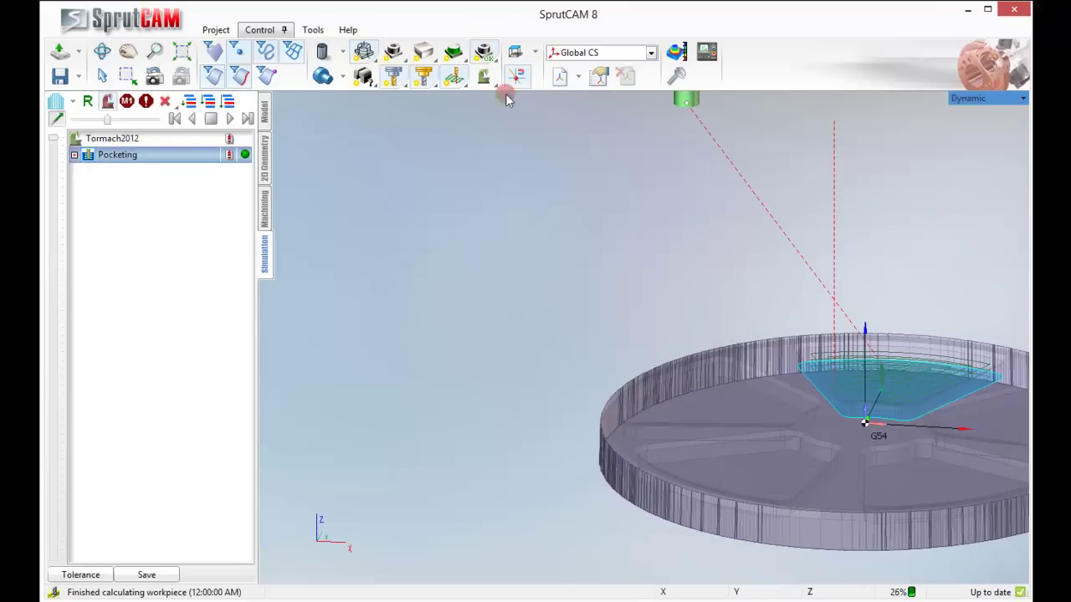
pyautogui.click(482, 75)
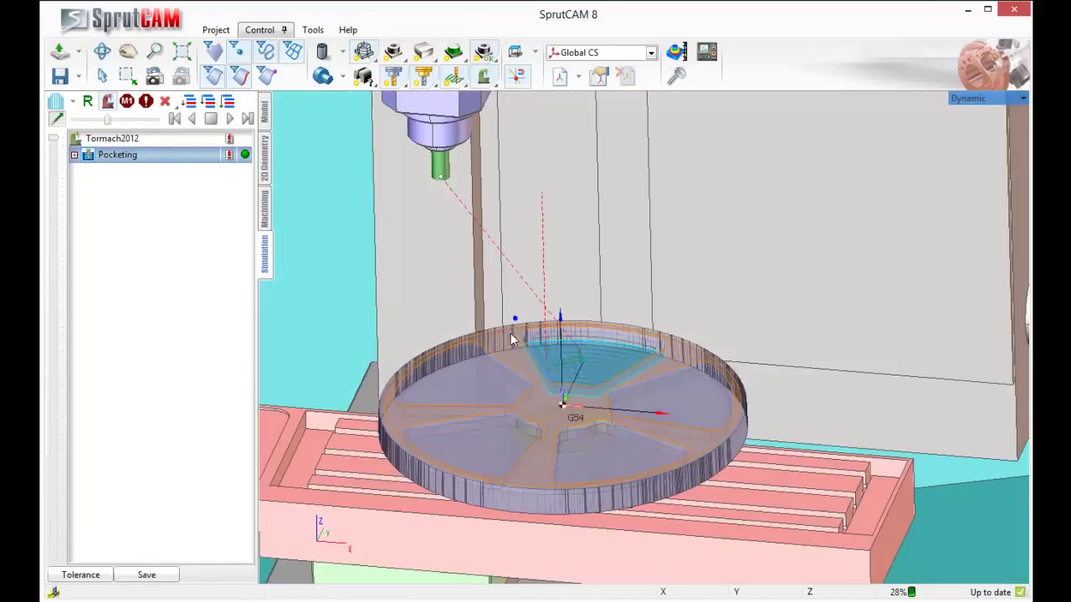
# Change the display of the machining result so the simulated workpiece is shown as an opaque solid.
pyautogui.scroll(2, 514, 342)
pyautogui.scroll(-1, 517, 341)
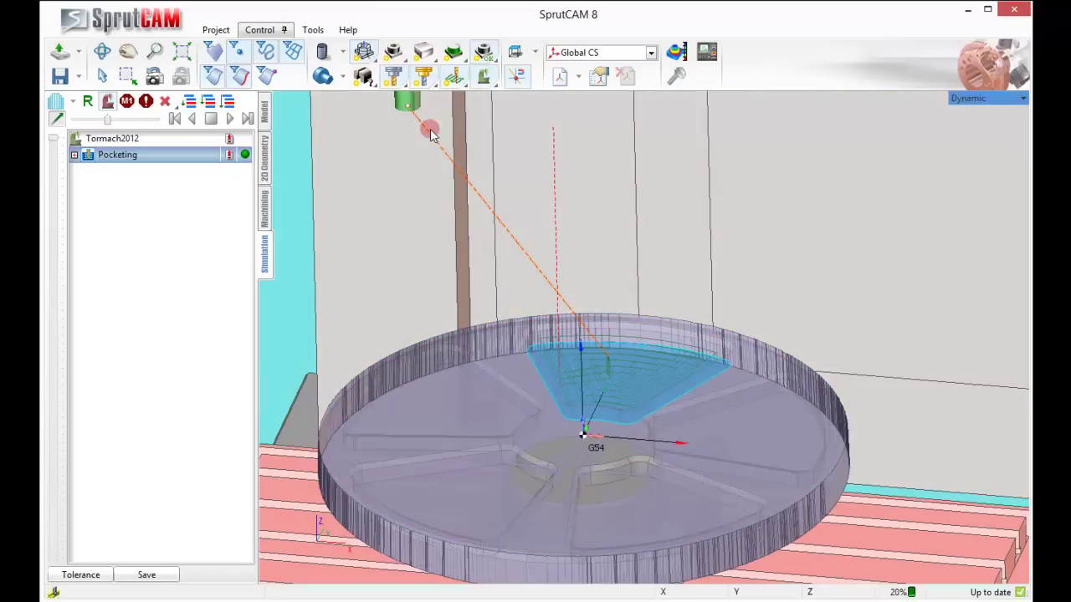
pyautogui.click(485, 52)
pyautogui.click(505, 128)
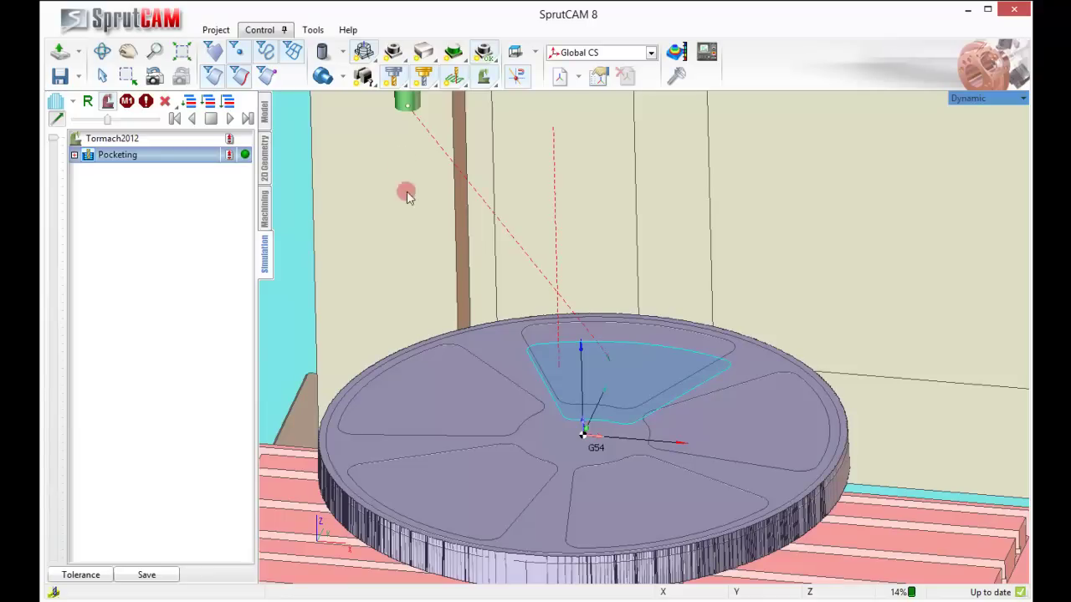
# Run the Pocketing simulation and watch the machine cut the pocket from an angled view and from above.
pyautogui.click(205, 156)
pyautogui.click(231, 118)
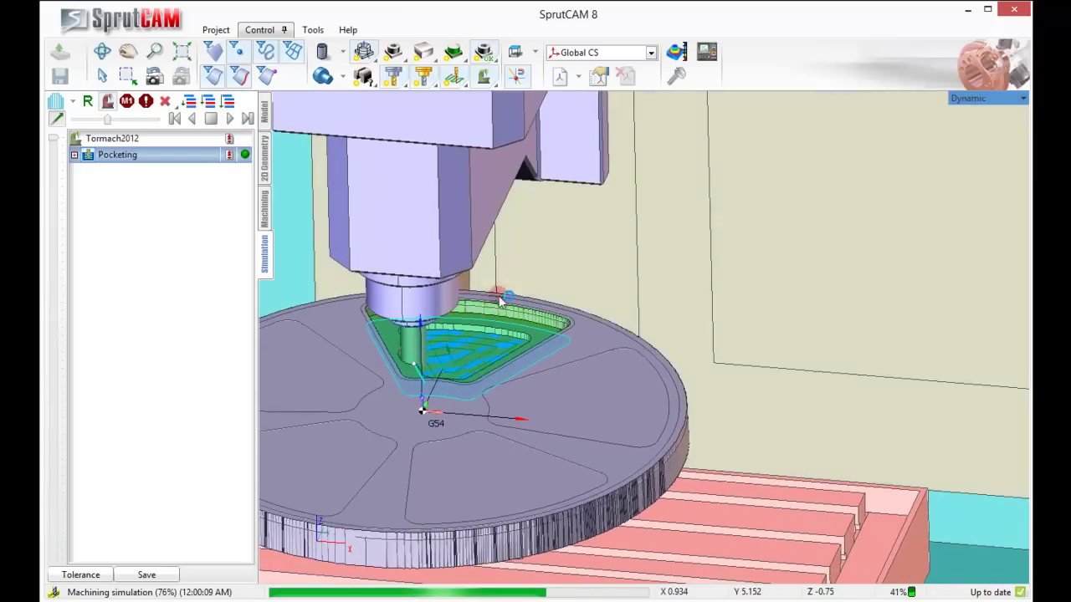
pyautogui.scroll(-2, 616, 359)
pyautogui.moveTo(724, 351); pyautogui.dragTo(916, 305, button='middle')
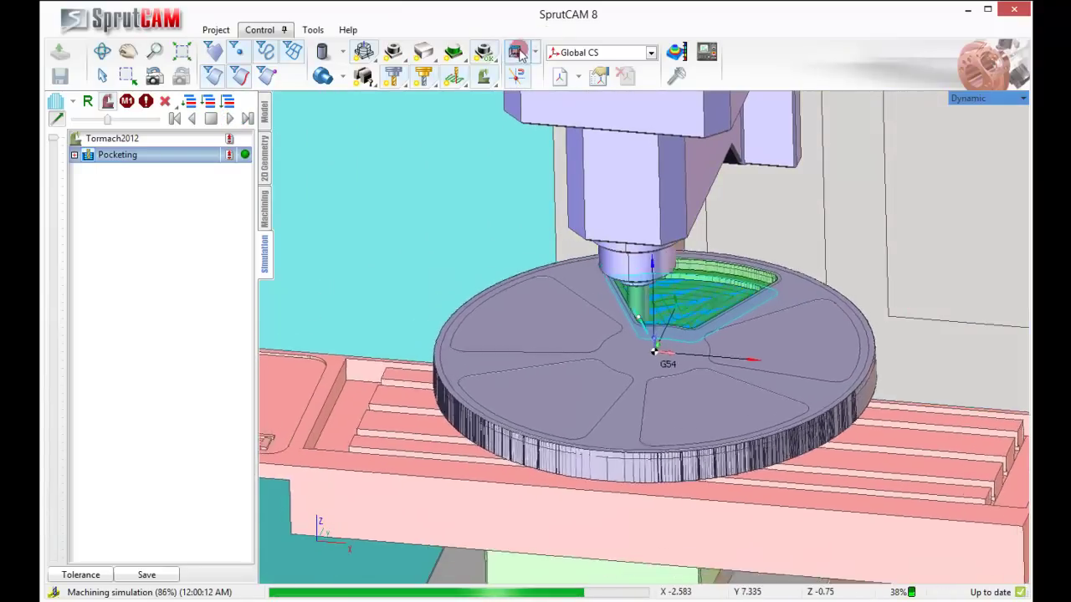
pyautogui.click(516, 51)
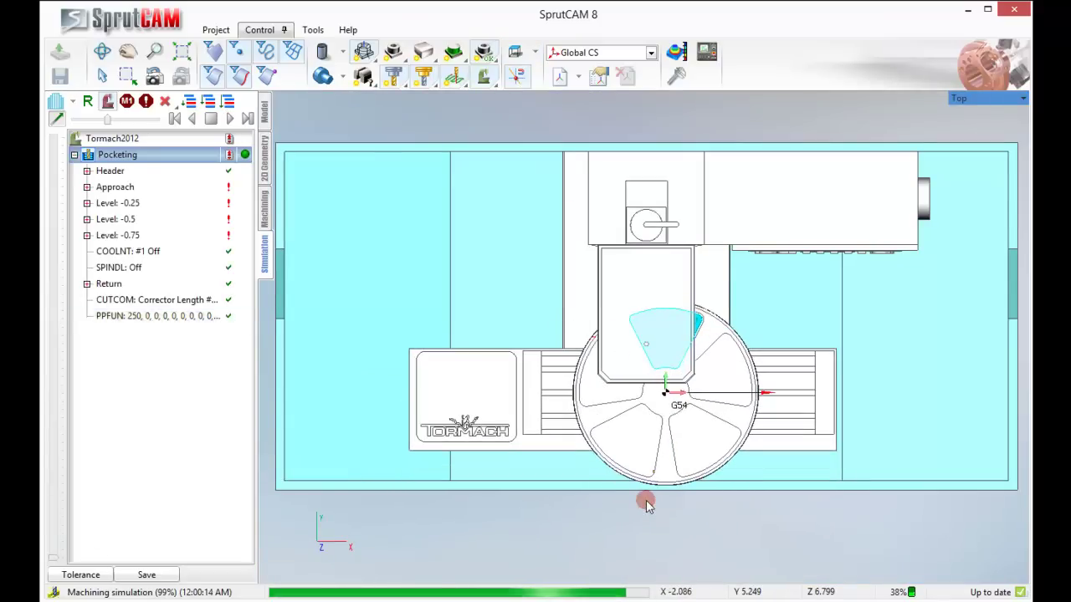
pyautogui.scroll(5, 684, 386)
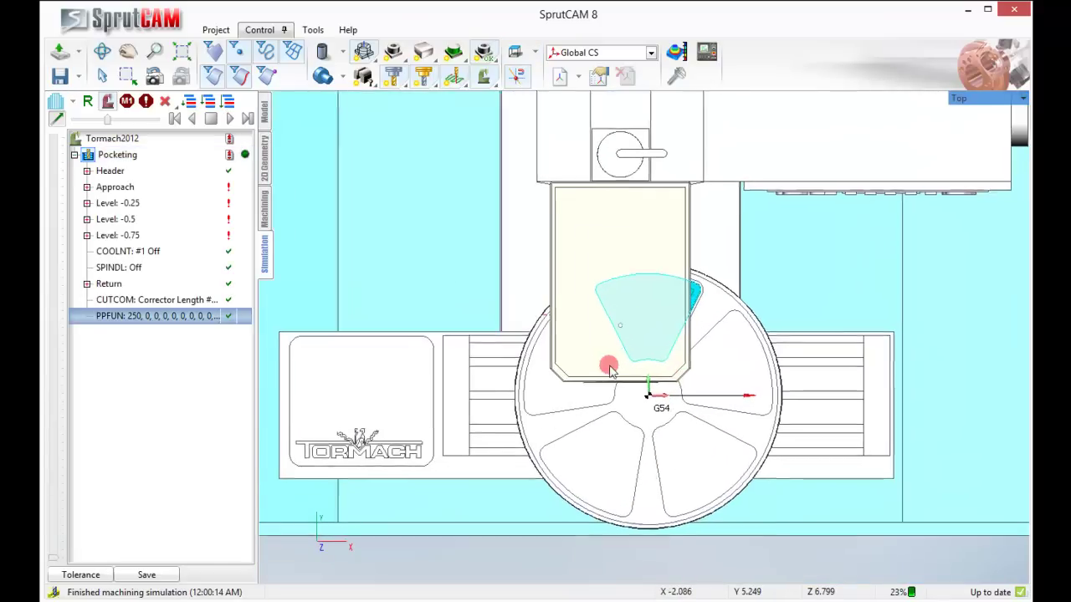
pyautogui.scroll(-2, 572, 338)
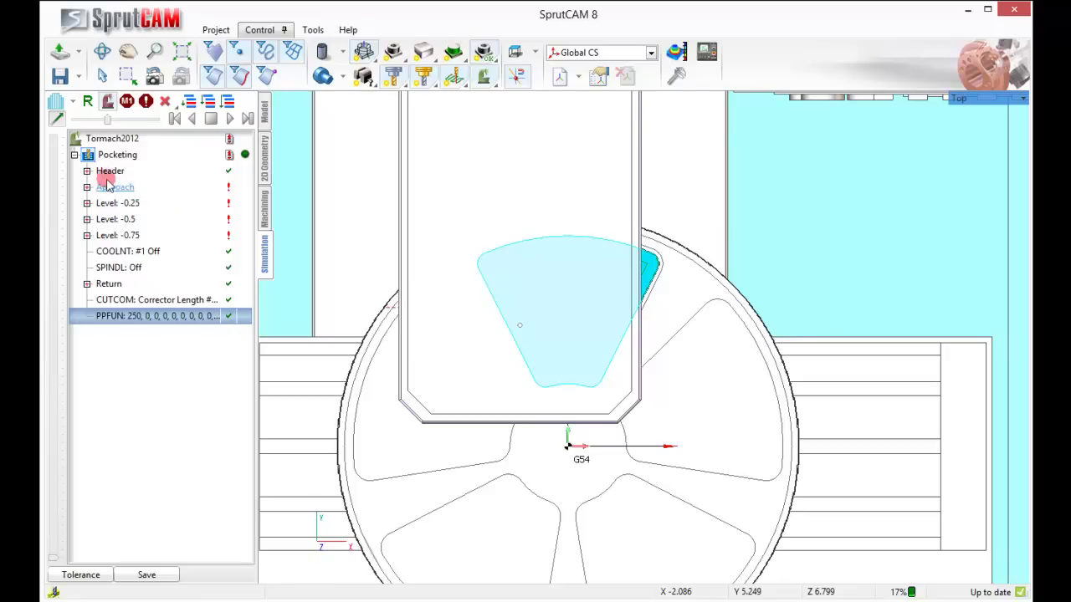
# Reset the machining result of the Pocketing operation and replay its simulation in the top view.
pyautogui.click(115, 155)
pyautogui.click(207, 101)
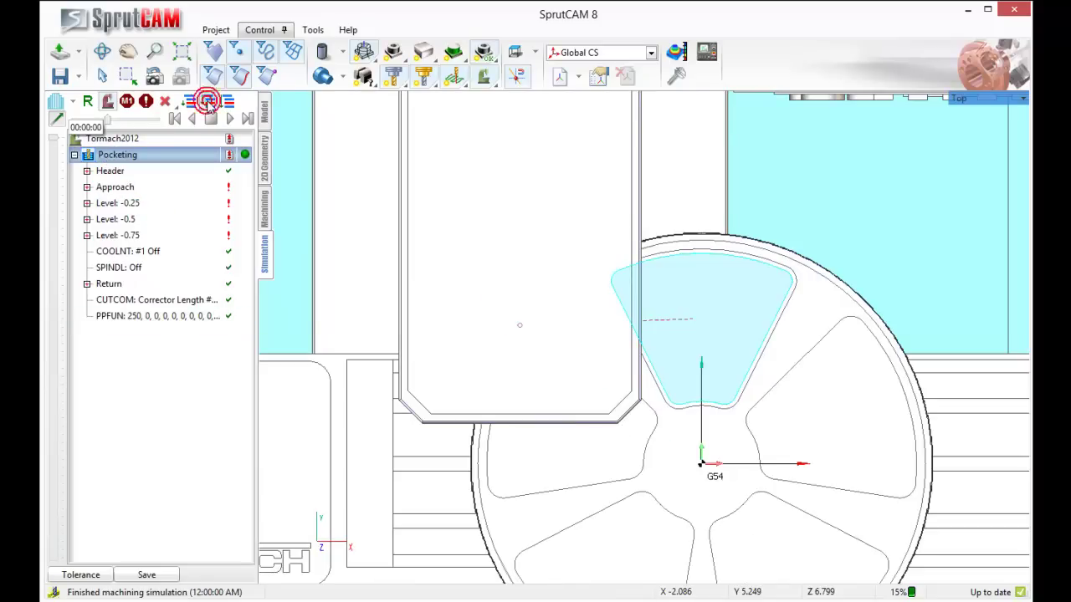
pyautogui.click(231, 118)
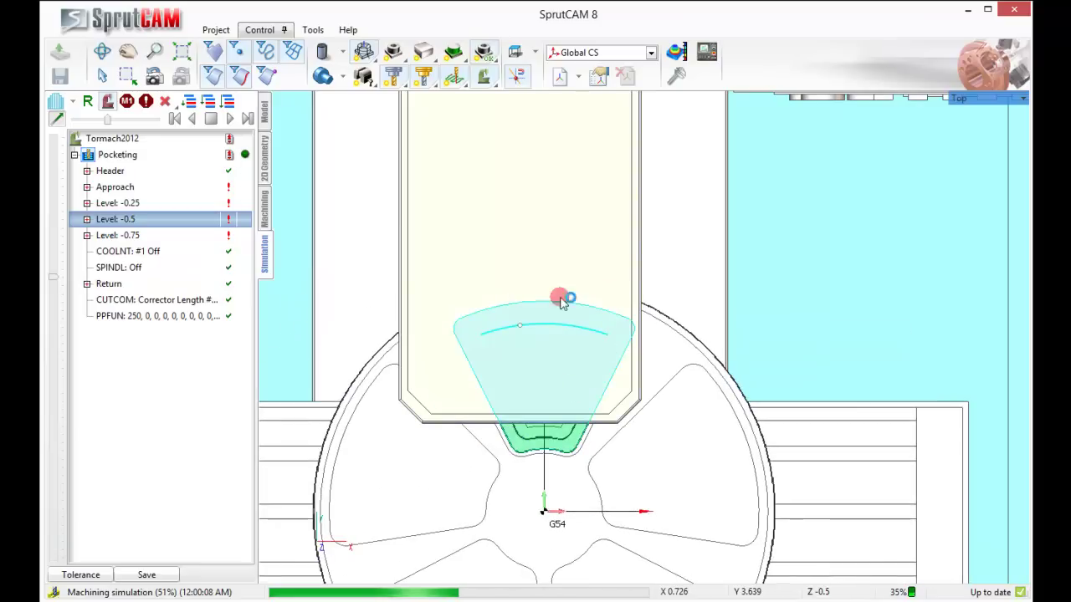
# Return to the machining setup and inspect the Pocketing toolpath in the rearmost pocket up close from an angle.
pyautogui.click(266, 209)
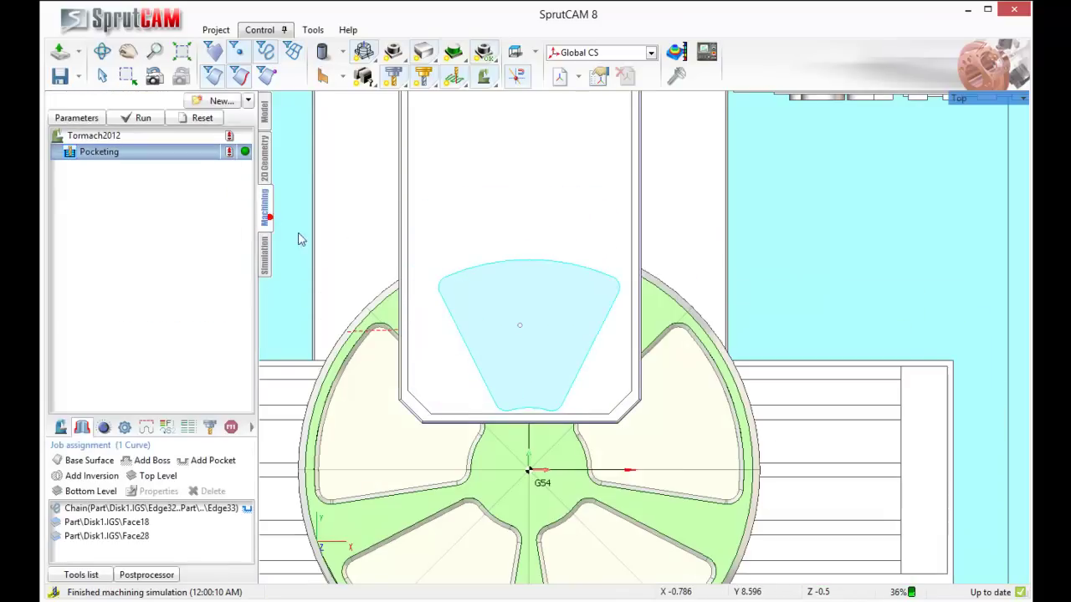
pyautogui.moveTo(430, 375); pyautogui.dragTo(430, 370, button='middle')
pyautogui.scroll(-3, 507, 349)
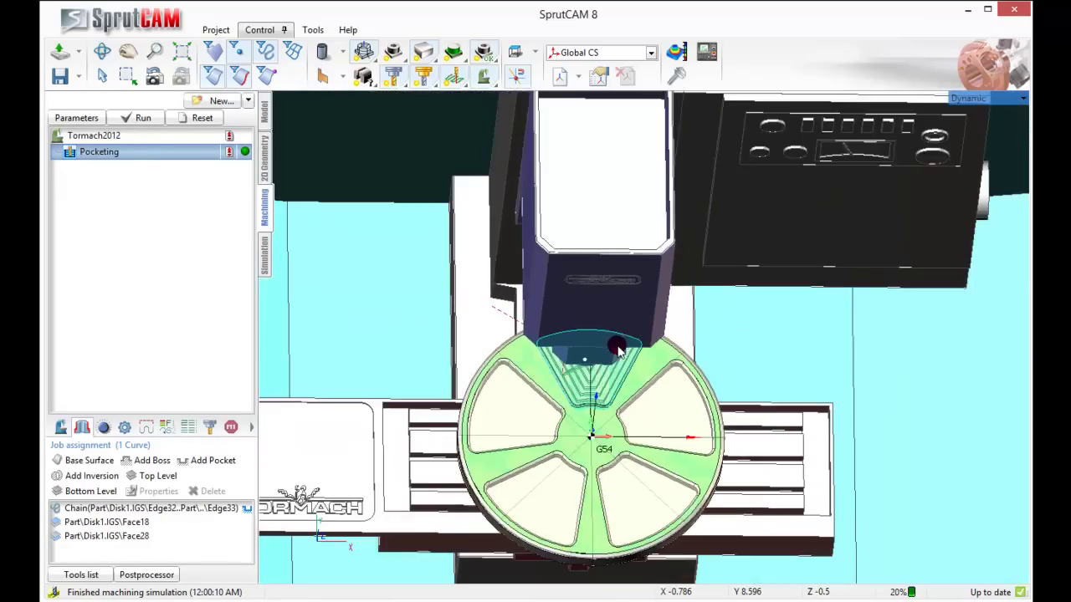
pyautogui.moveTo(610, 430); pyautogui.dragTo(568, 347, button='middle')
pyautogui.scroll(3, 616, 418)
pyautogui.moveTo(616, 418); pyautogui.dragTo(610, 395, button='middle')
pyautogui.scroll(2, 609, 395)
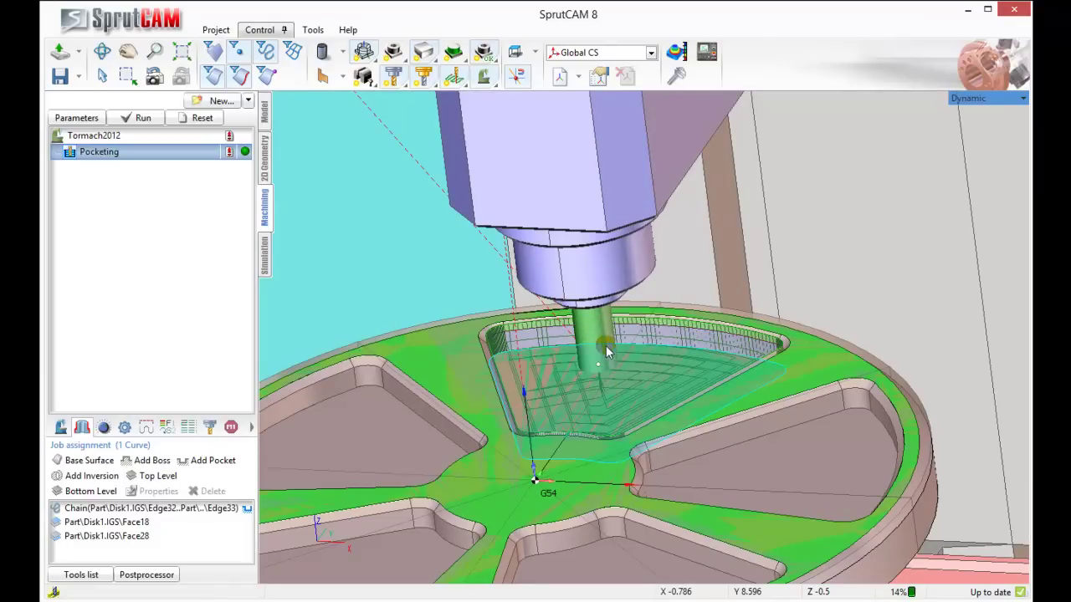
# Set the Pocketing operation's rotary transformation mode to Polar and accept the parameters.
pyautogui.doubleClick(99, 152)
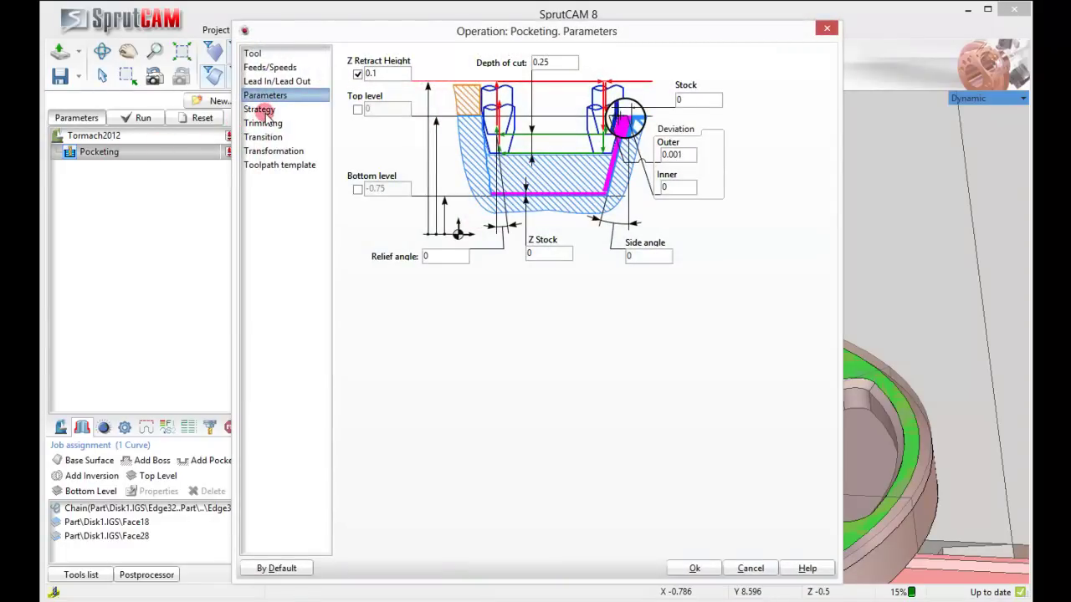
pyautogui.click(271, 152)
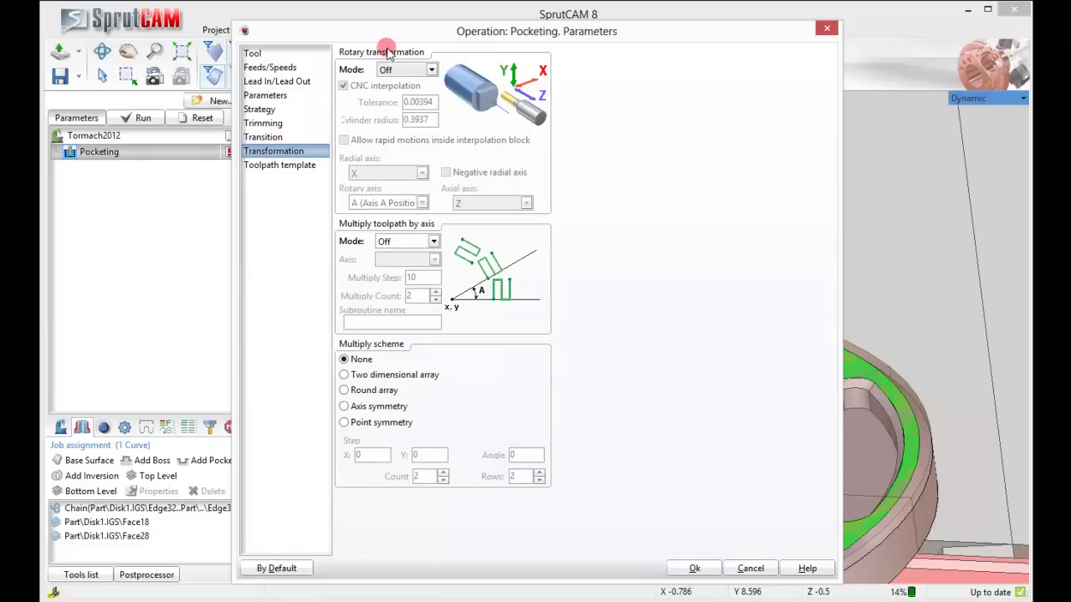
pyautogui.click(432, 71)
pyautogui.click(410, 94)
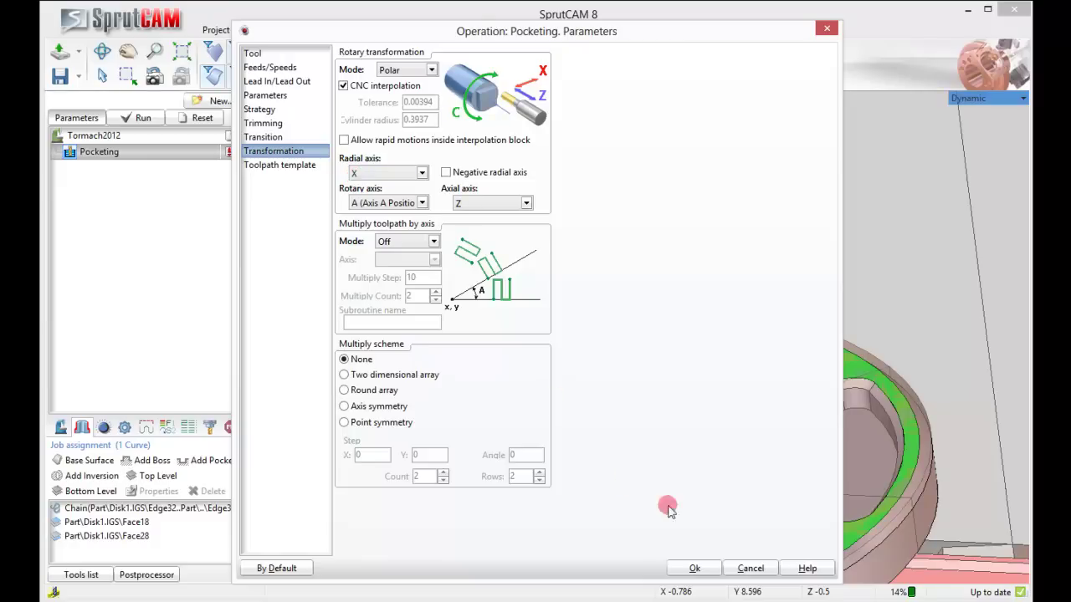
pyautogui.click(695, 569)
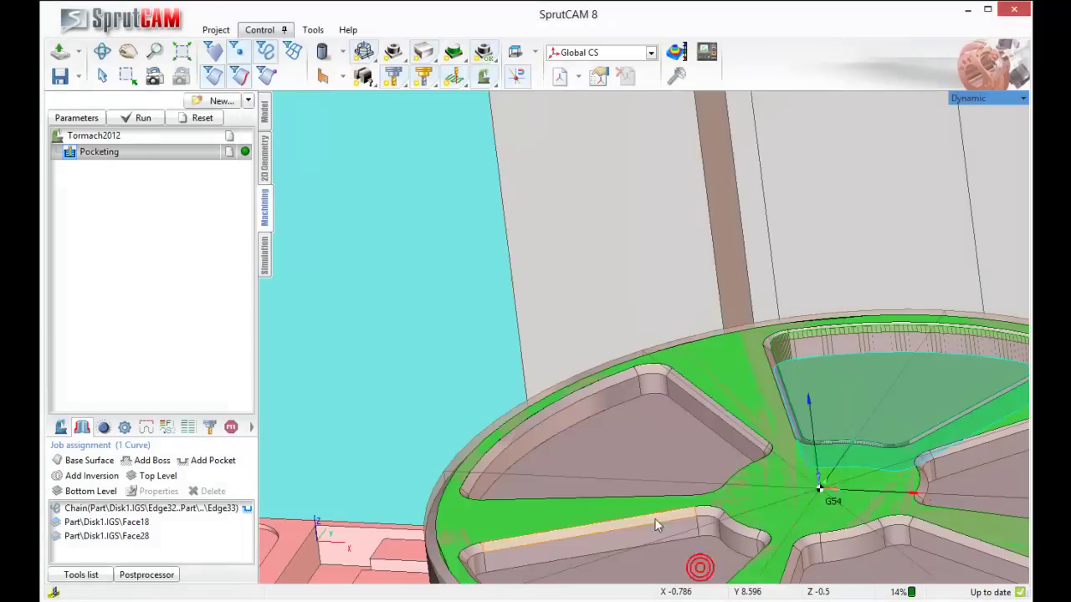
# Calculate the polar Pocketing toolpath and inspect the tool position over the disk from several angles.
pyautogui.scroll(-5, 619, 480)
pyautogui.moveTo(534, 436); pyautogui.dragTo(590, 440, button='middle')
pyautogui.click(132, 117)
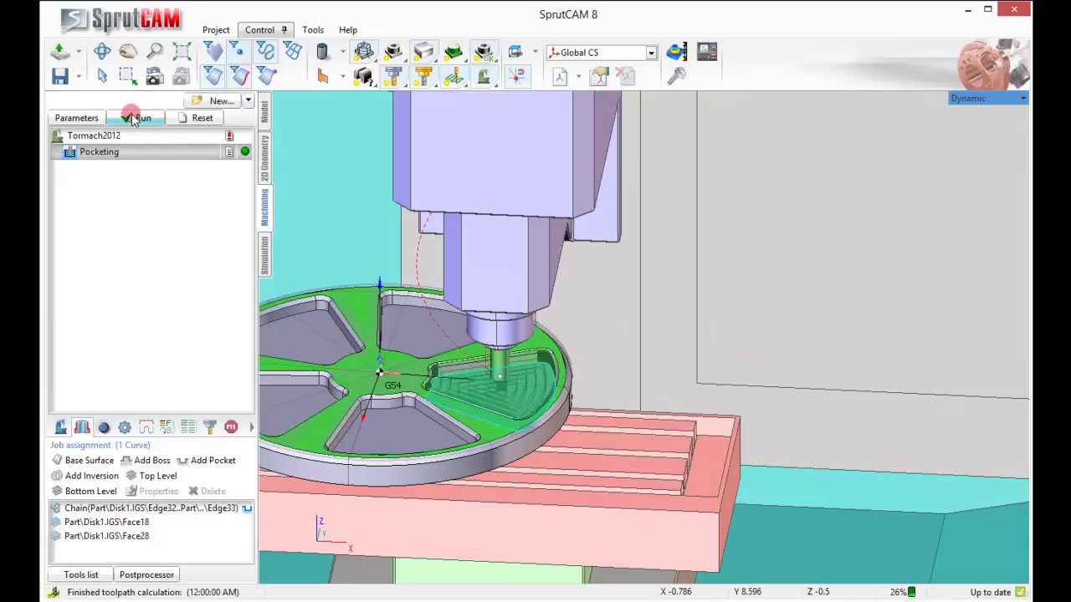
pyautogui.moveTo(366, 312); pyautogui.dragTo(532, 453, button='middle')
pyautogui.scroll(3, 476, 308)
pyautogui.scroll(-3, 525, 328)
pyautogui.moveTo(534, 456); pyautogui.dragTo(540, 355)
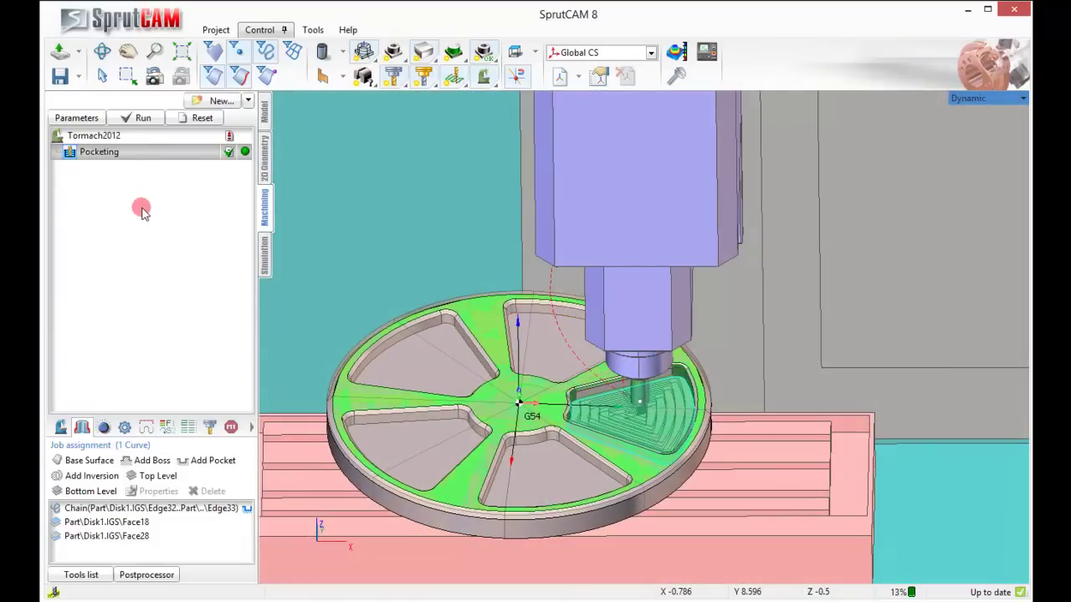
# Change the radial axis of the polar transformation to Y and recalculate the Pocketing toolpath.
pyautogui.doubleClick(112, 153)
pyautogui.click(423, 172)
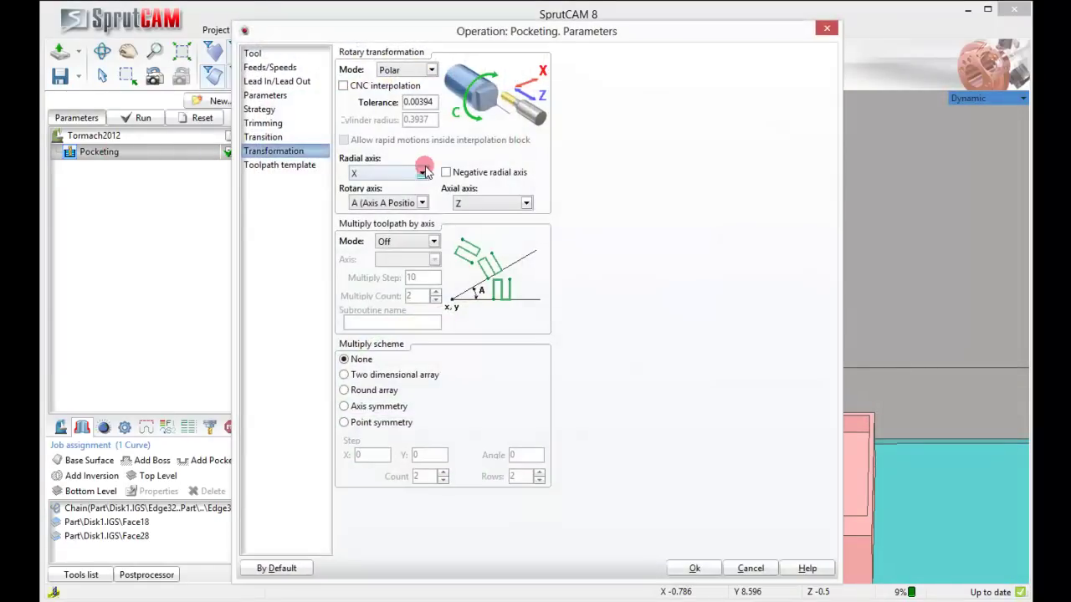
pyautogui.click(354, 199)
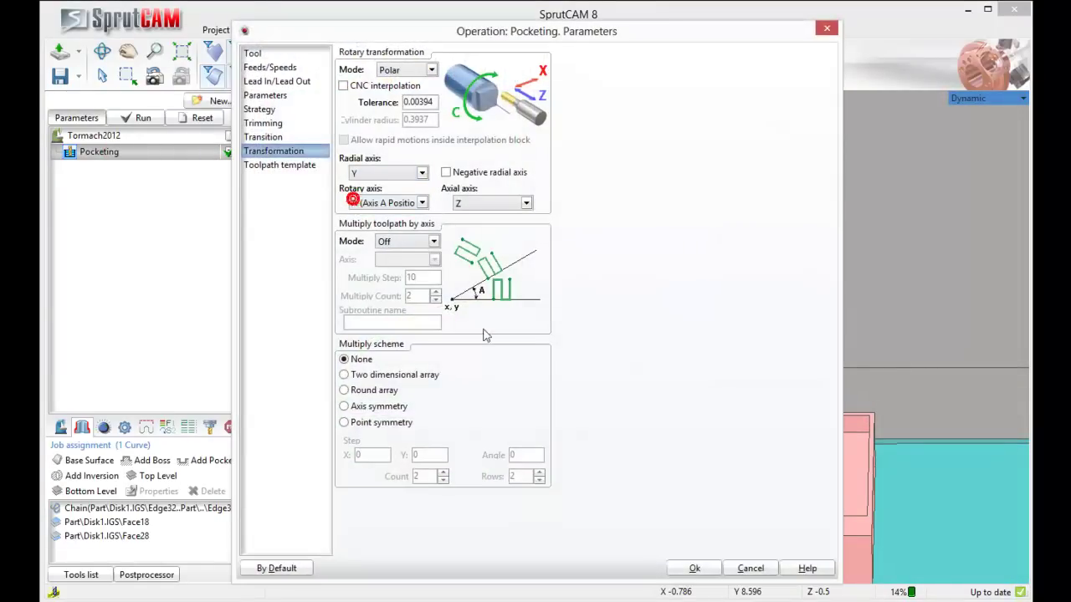
pyautogui.click(669, 572)
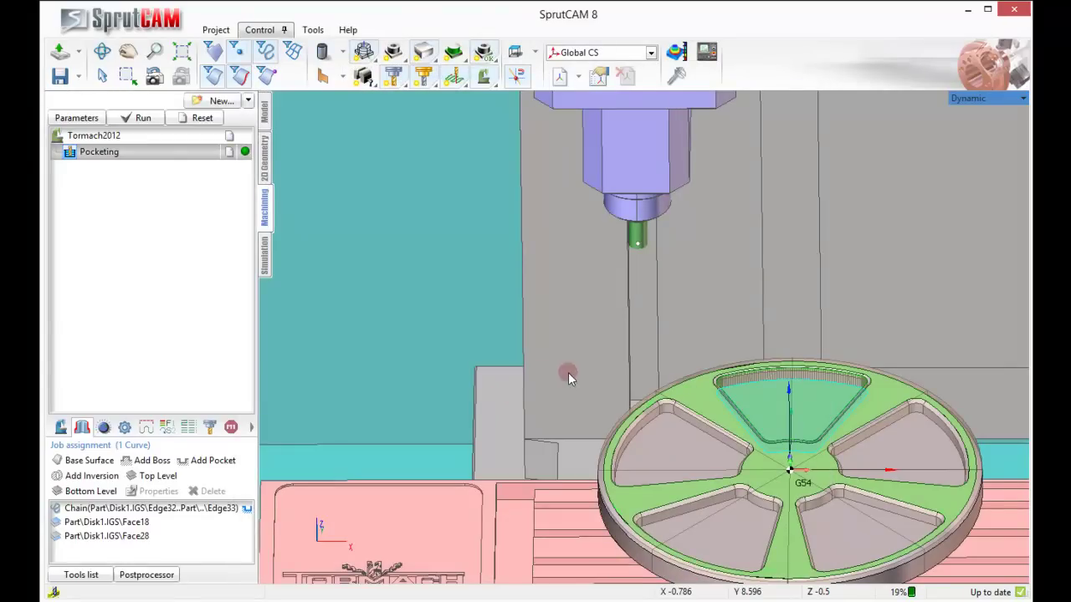
pyautogui.click(144, 118)
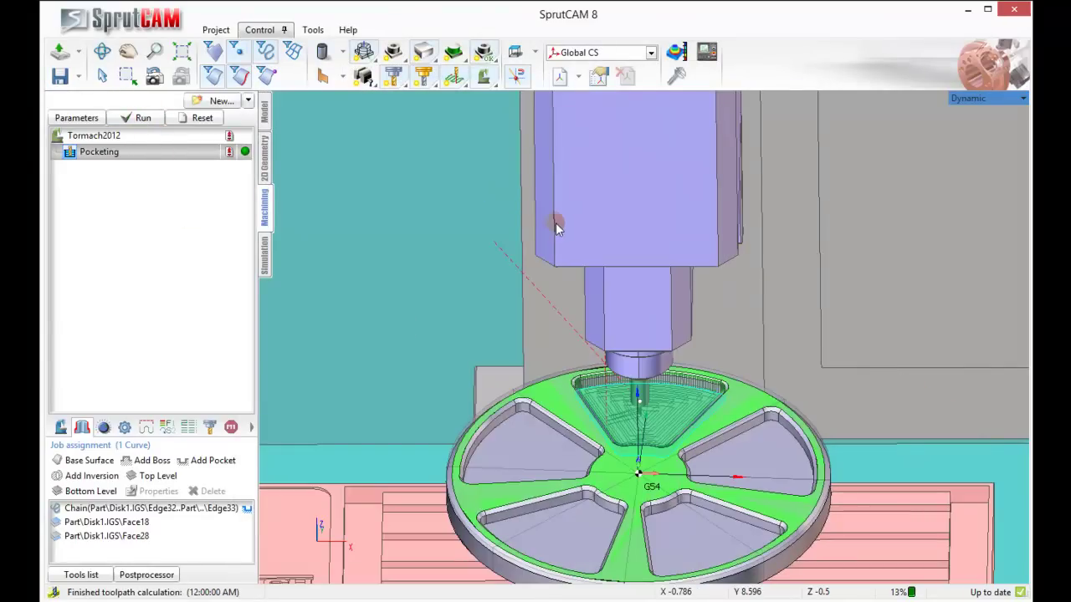
pyautogui.moveTo(585, 300); pyautogui.dragTo(494, 320, button='middle')
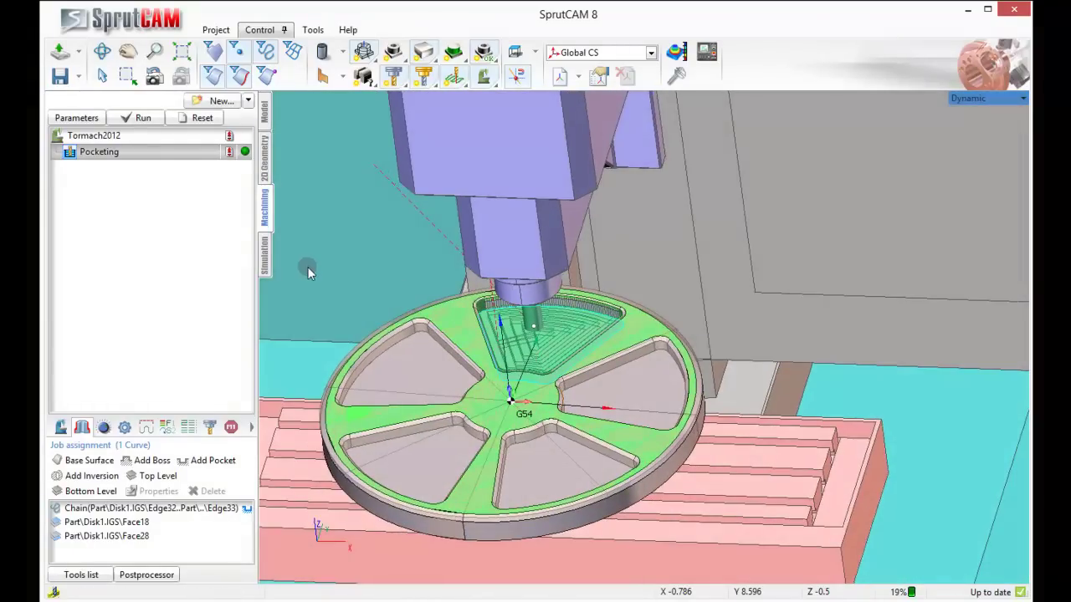
# Simulate the polar Pocketing operation from the uncut stock and examine the disk's rotation and the machined pocket.
pyautogui.click(264, 254)
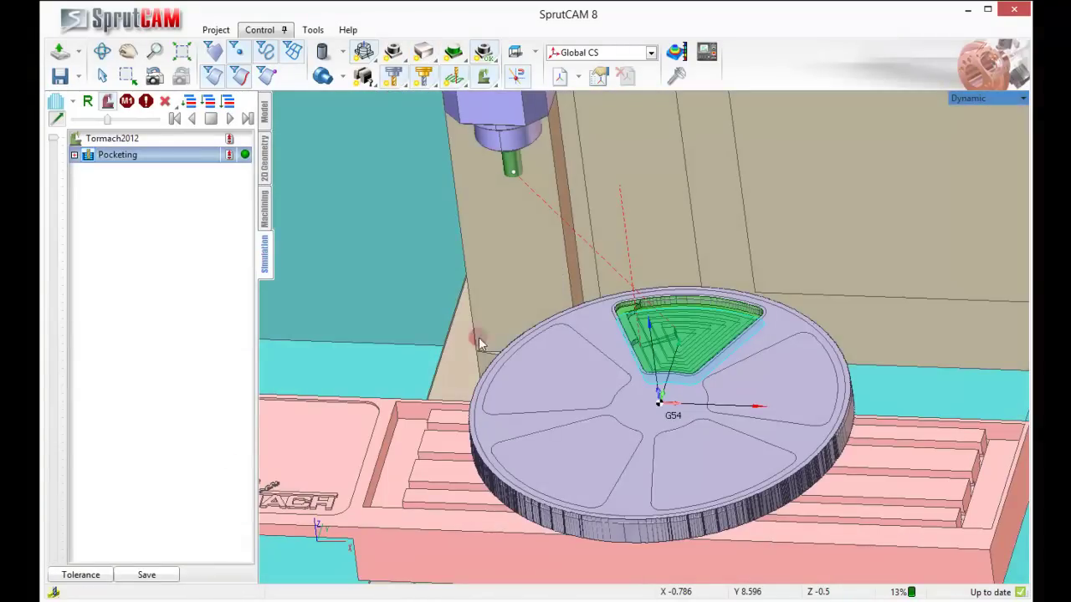
pyautogui.moveTo(480, 343); pyautogui.dragTo(473, 318, button='middle')
pyautogui.click(208, 102)
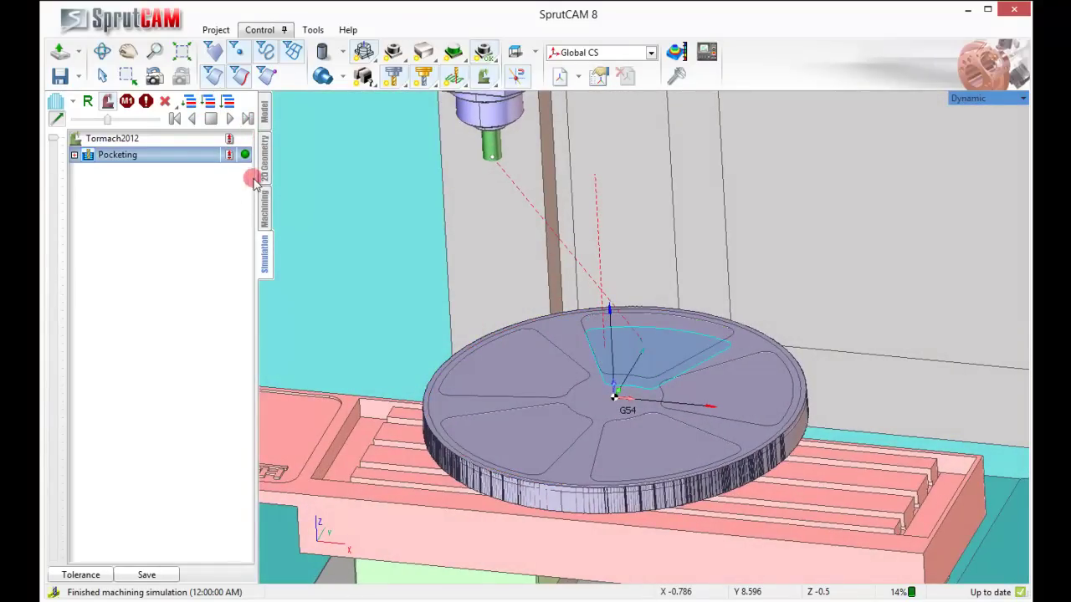
pyautogui.click(231, 118)
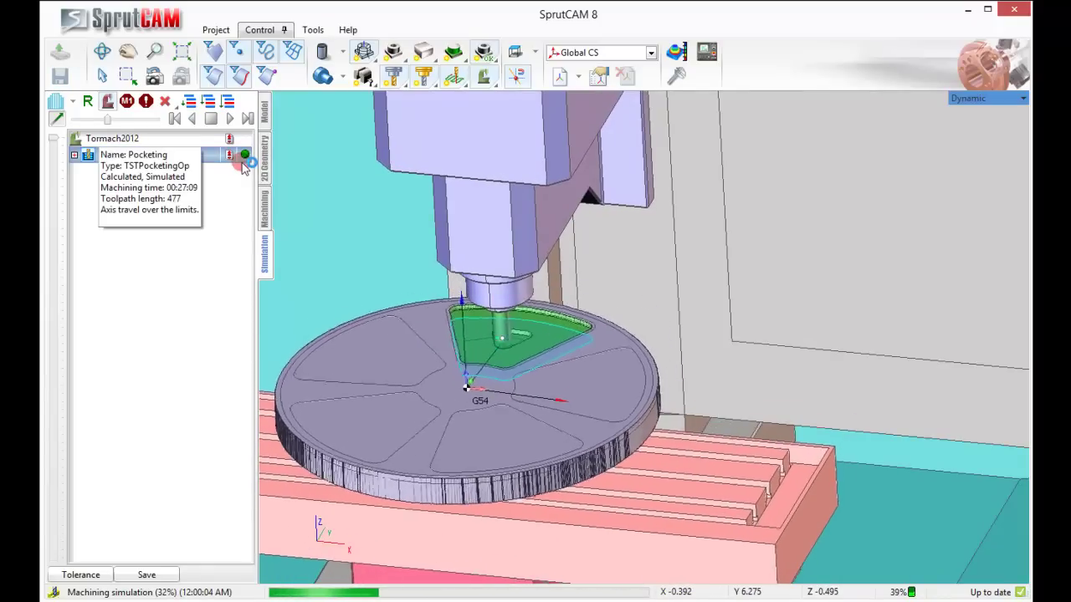
pyautogui.click(515, 51)
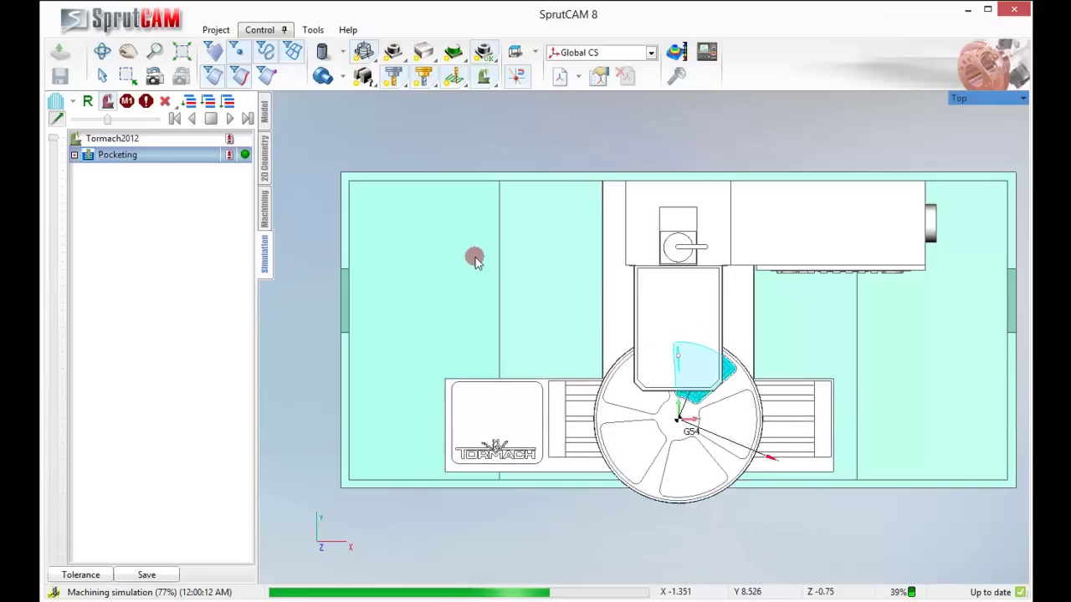
pyautogui.moveTo(696, 507); pyautogui.dragTo(699, 433, button='middle')
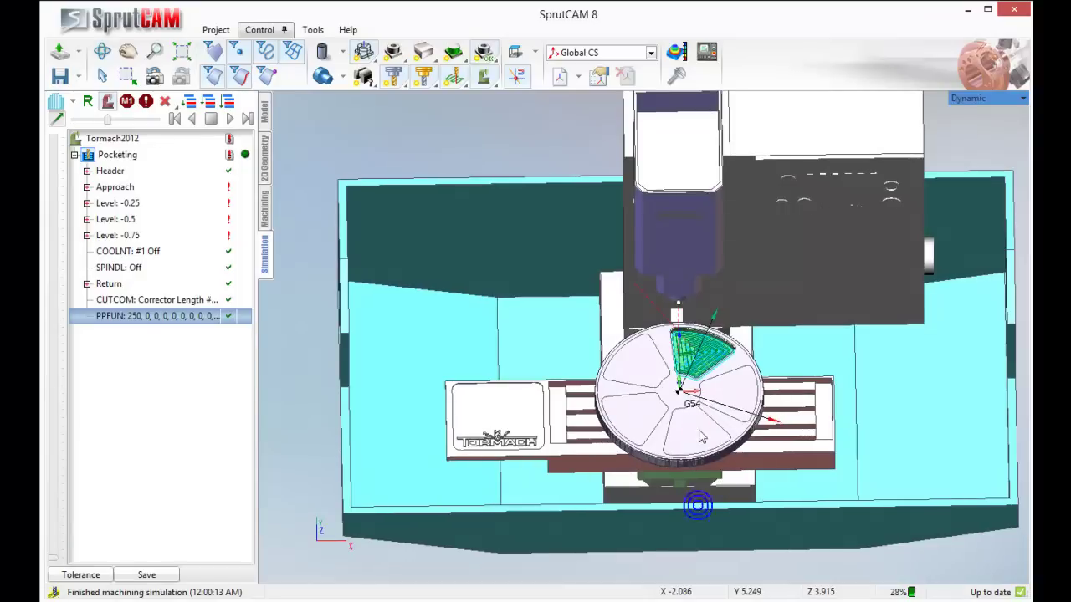
pyautogui.scroll(5, 698, 387)
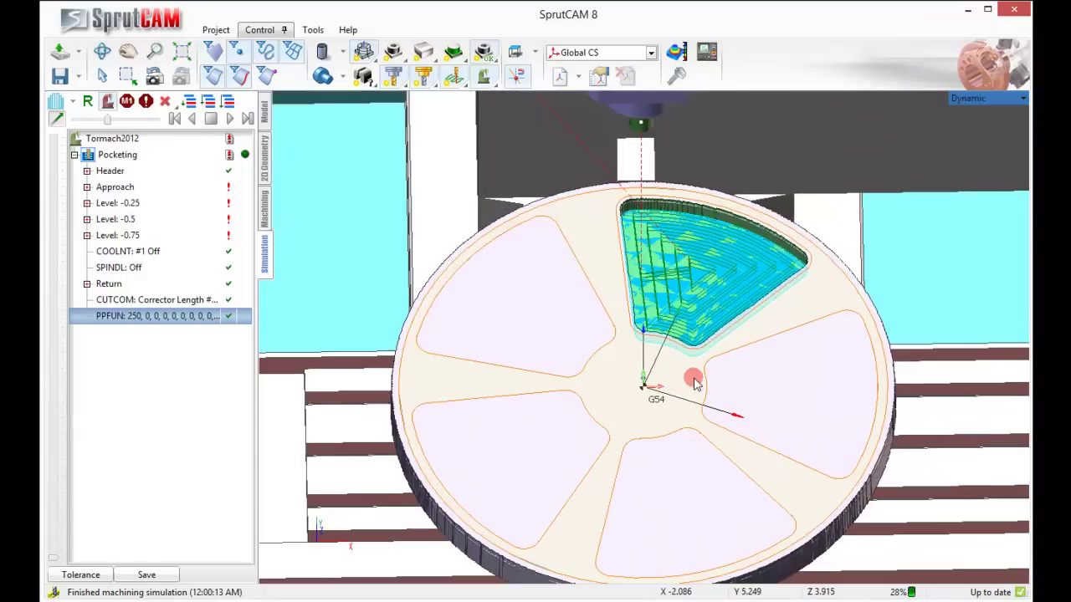
# Turn off Check for gouge in the Pocketing operation's simulation parameters and recalculate the toolpath.
pyautogui.click(264, 212)
pyautogui.moveTo(510, 263); pyautogui.dragTo(427, 265, button='right')
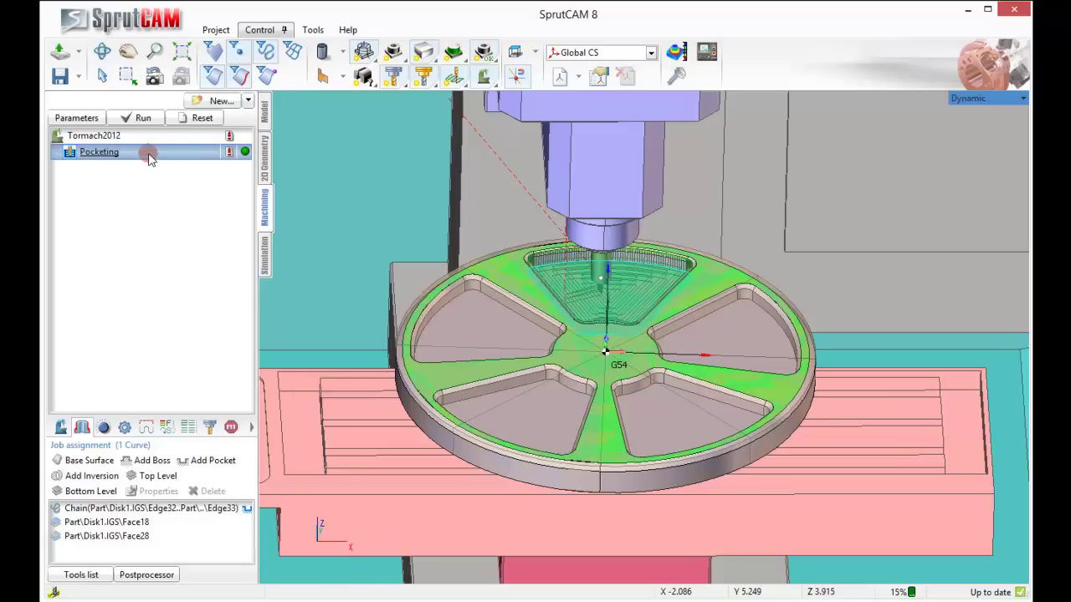
pyautogui.moveTo(466, 272); pyautogui.dragTo(556, 276, button='middle')
pyautogui.moveTo(556, 281); pyautogui.dragTo(478, 282, button='right')
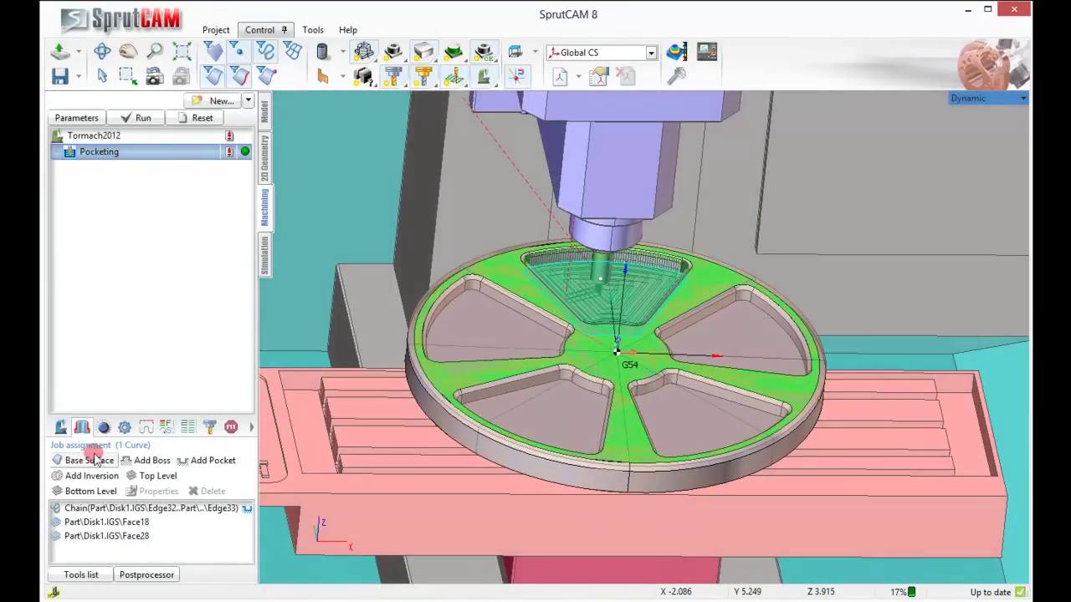
pyautogui.click(125, 428)
pyautogui.click(150, 481)
pyautogui.scroll(-1, 151, 483)
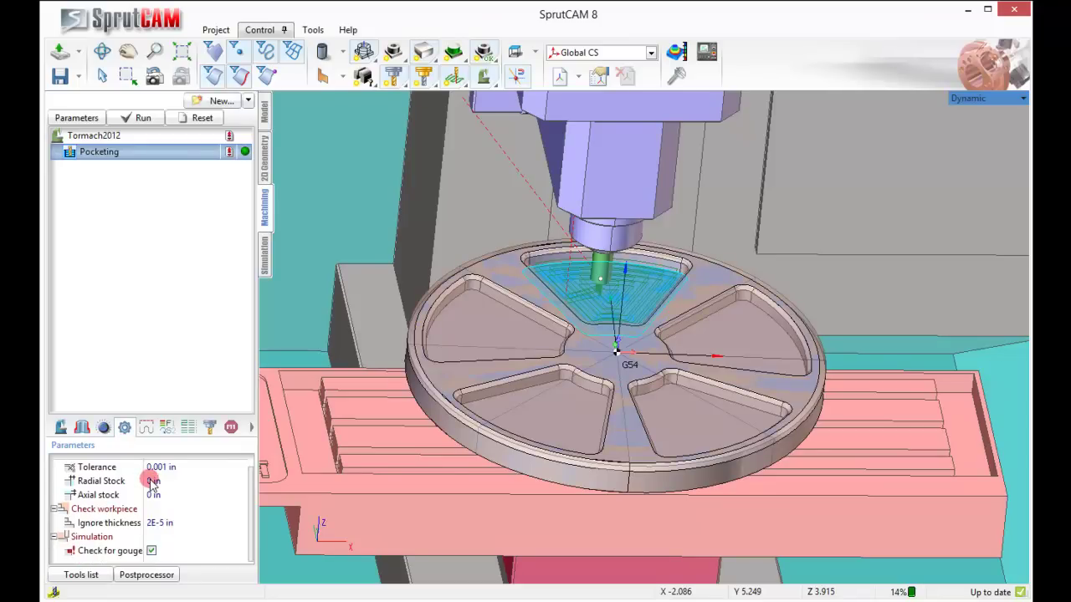
pyautogui.click(153, 551)
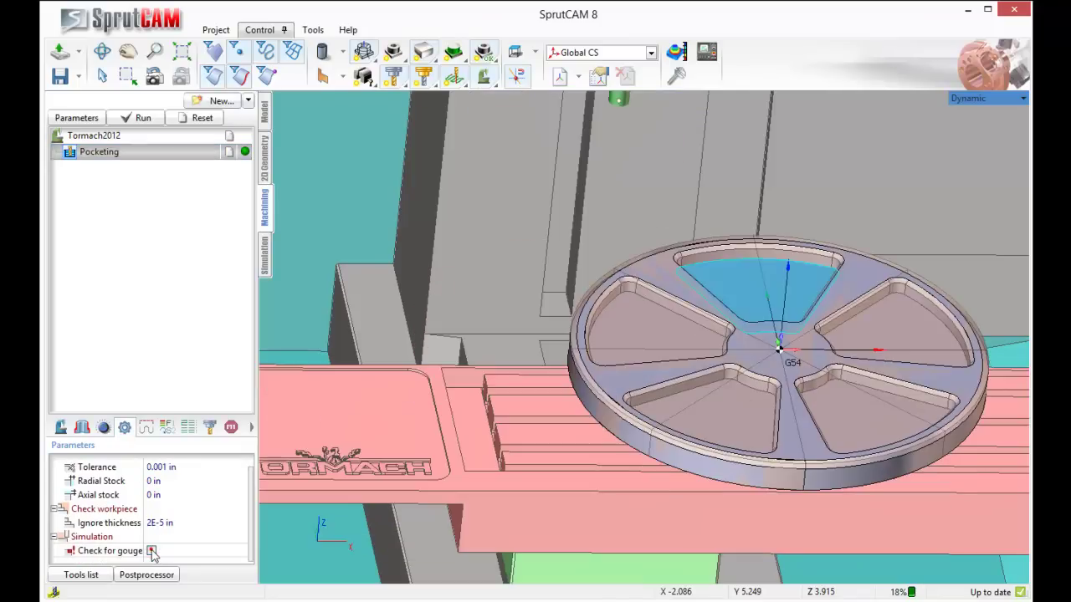
pyautogui.click(135, 118)
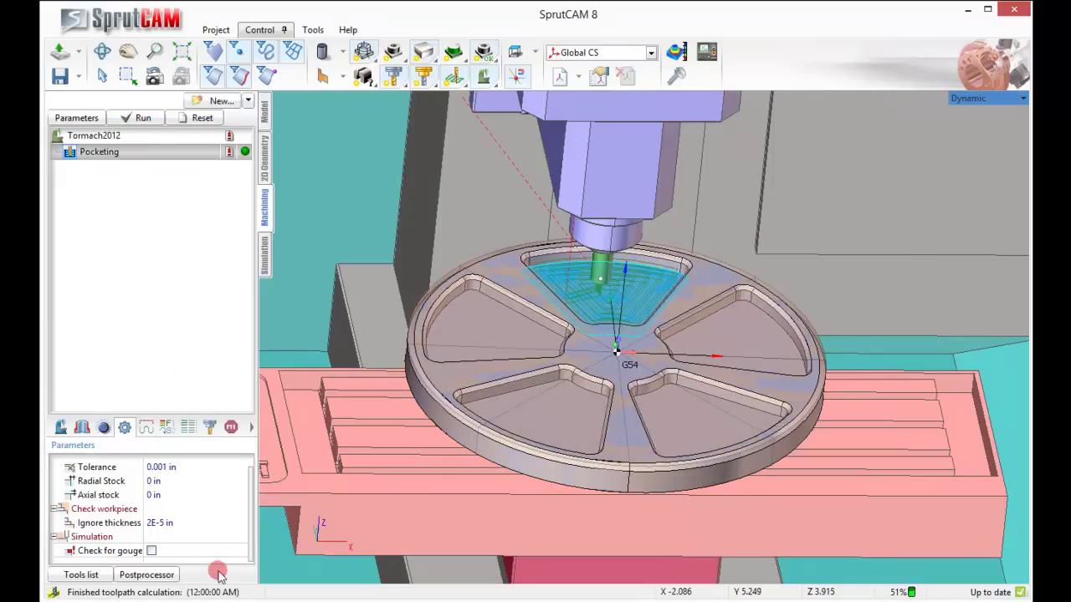
# Review the Pocketing operation's strategy settings, including step, milling type and depth step.
pyautogui.scroll(1, 184, 519)
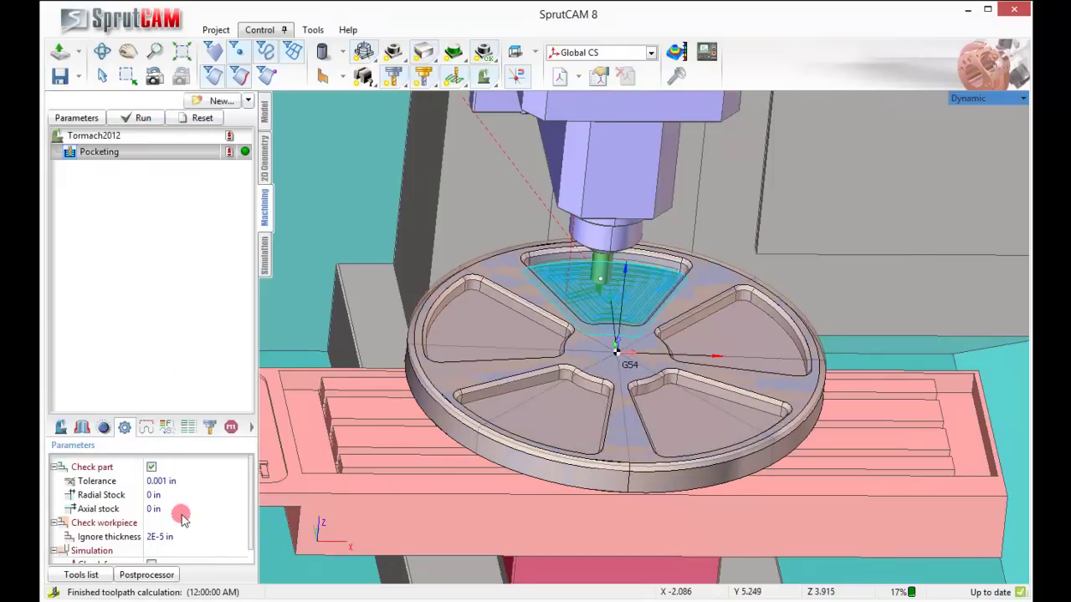
pyautogui.click(126, 428)
pyautogui.click(105, 430)
pyautogui.scroll(-3, 155, 486)
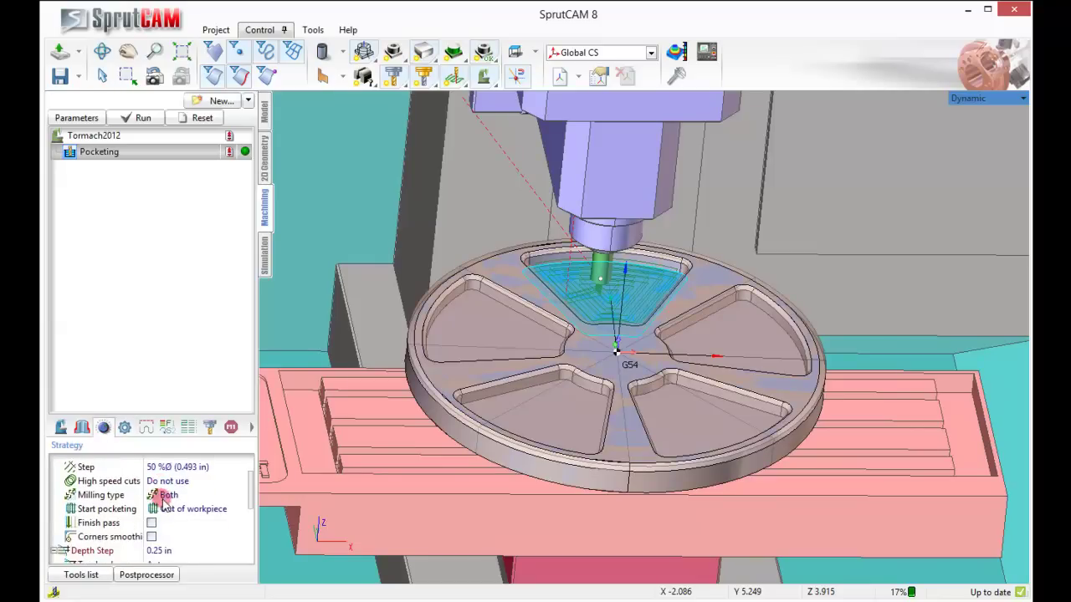
pyautogui.scroll(3, 151, 493)
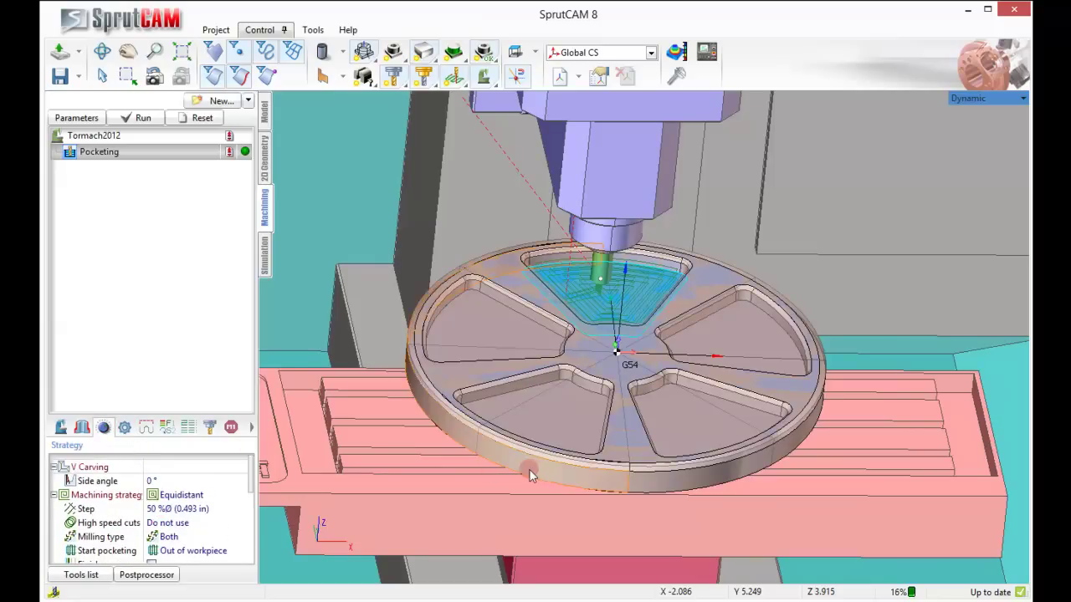
# Set the Pocketing operation's workpiece-check ignore thickness to 0.005 in and recalculate the toolpath.
pyautogui.moveTo(531, 470); pyautogui.dragTo(522, 439, button='middle')
pyautogui.moveTo(522, 443)
pyautogui.mouseDown()
pyautogui.moveTo(522, 396)
pyautogui.moveTo(522, 464)
pyautogui.mouseUp()
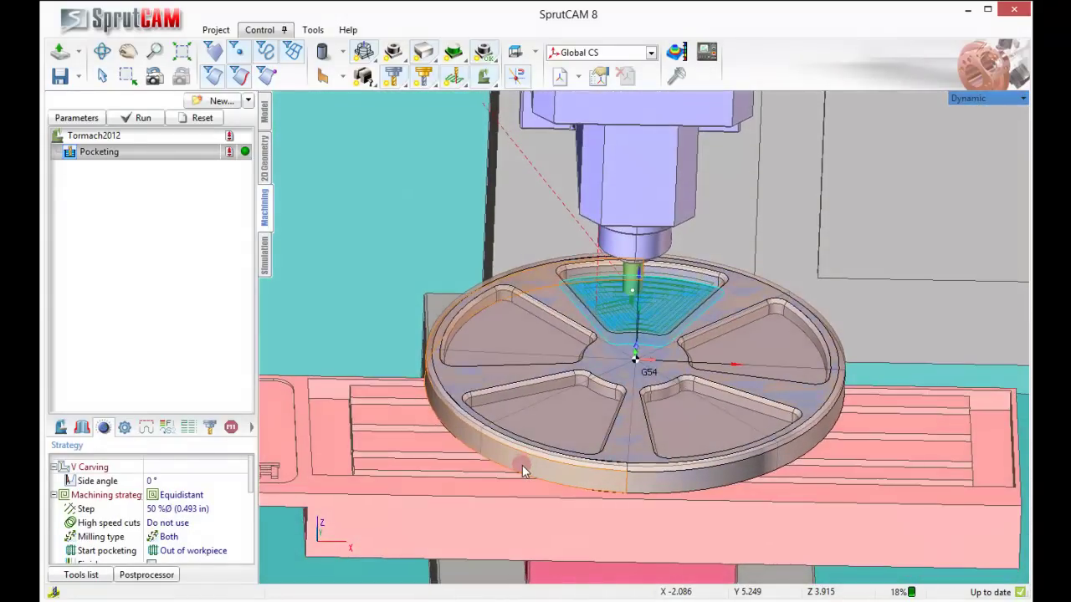
pyautogui.moveTo(473, 534); pyautogui.dragTo(480, 501, button='middle')
pyautogui.moveTo(480, 501)
pyautogui.mouseDown()
pyautogui.moveTo(490, 485)
pyautogui.moveTo(505, 491)
pyautogui.moveTo(508, 516)
pyautogui.mouseUp()
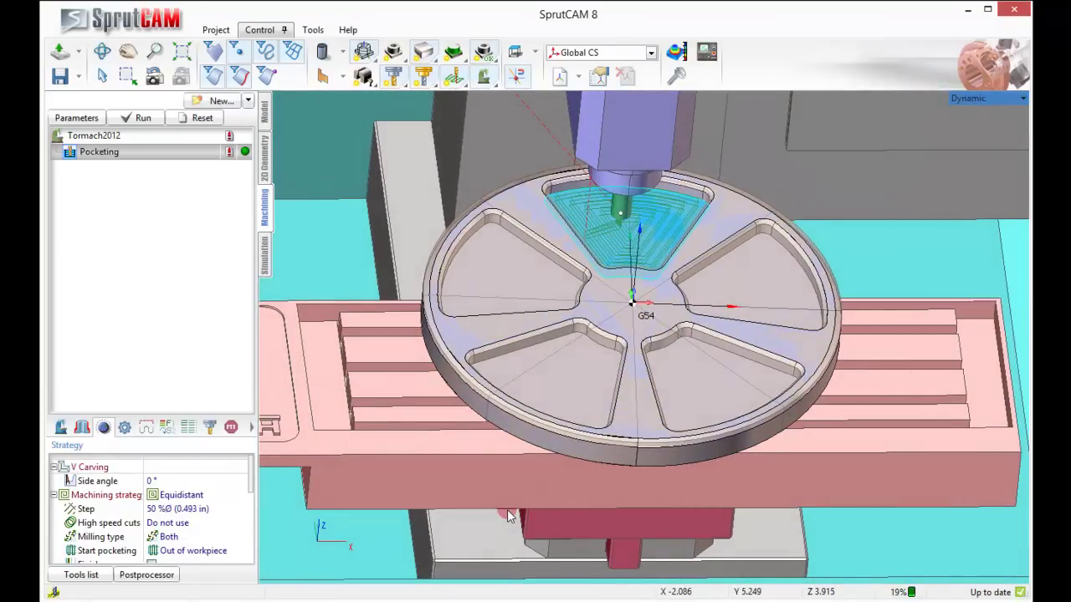
pyautogui.scroll(-3, 167, 515)
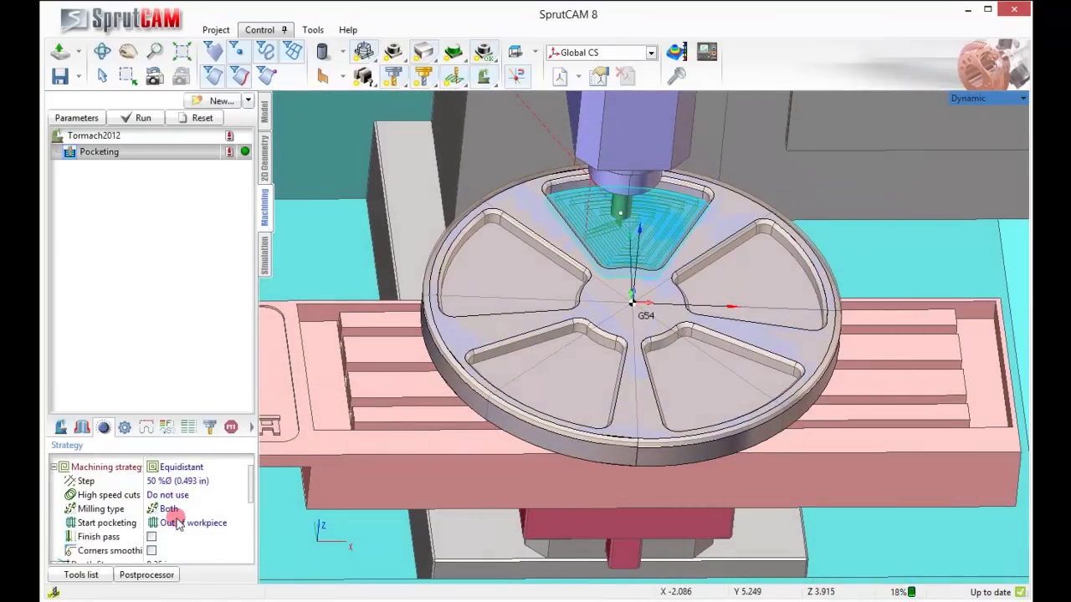
pyautogui.click(123, 427)
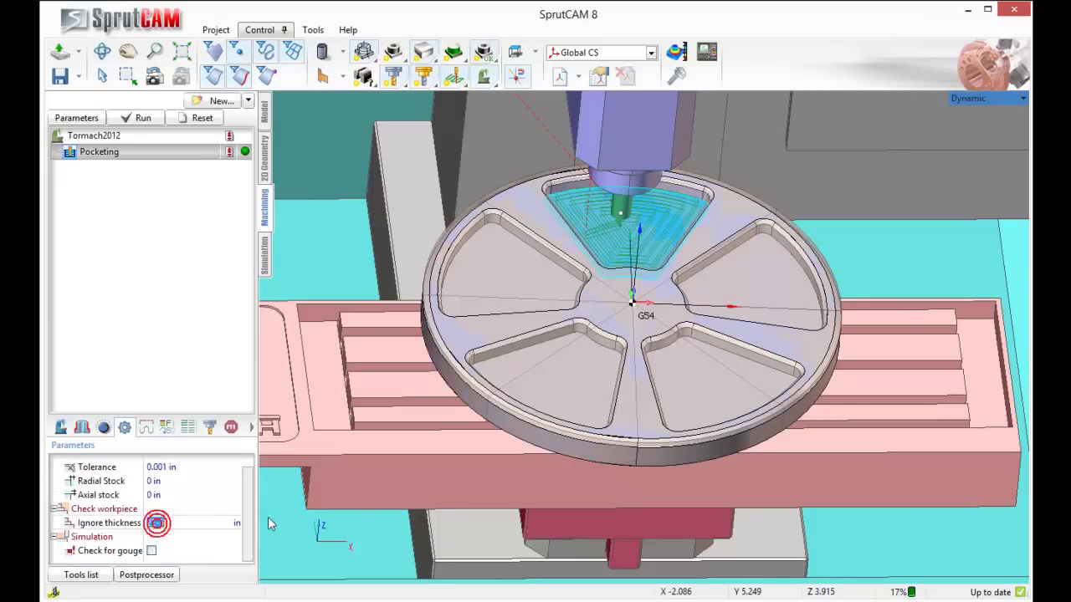
pyautogui.click(205, 529)
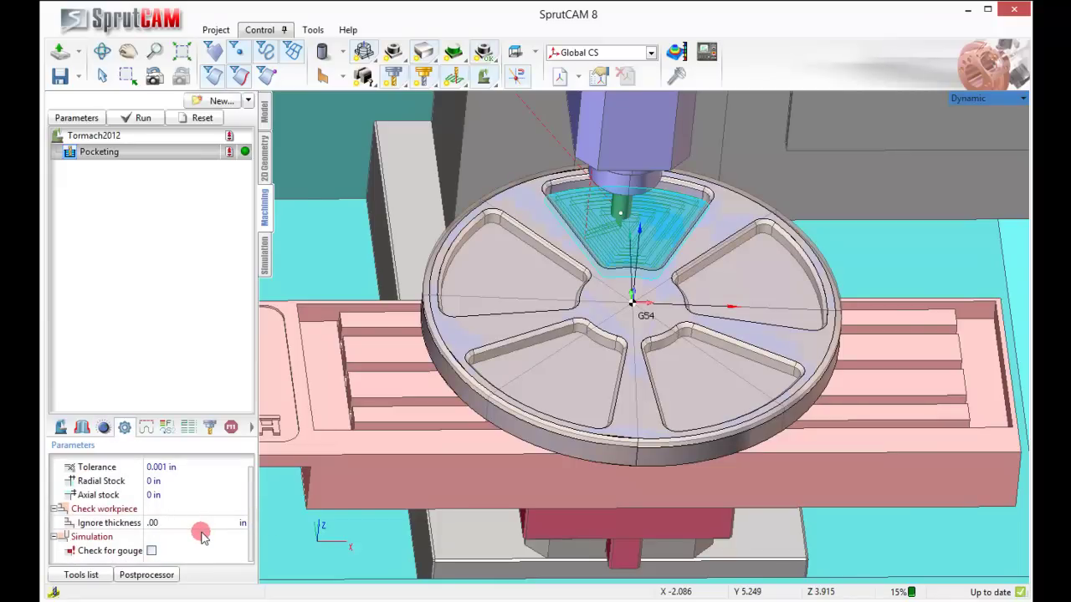
pyautogui.press('Return')
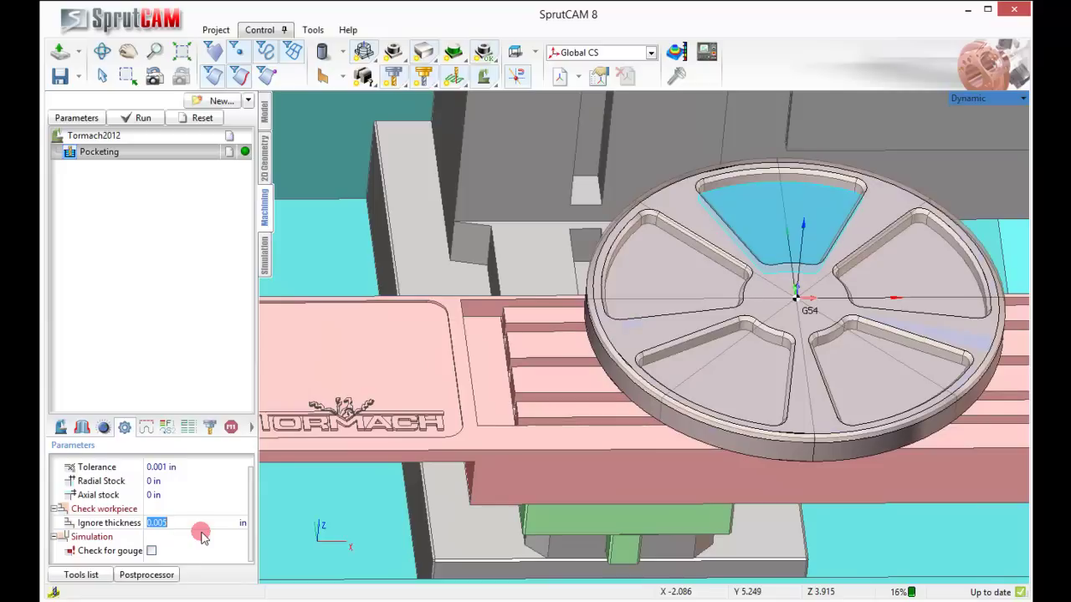
pyautogui.click(199, 115)
pyautogui.click(156, 121)
pyautogui.click(178, 558)
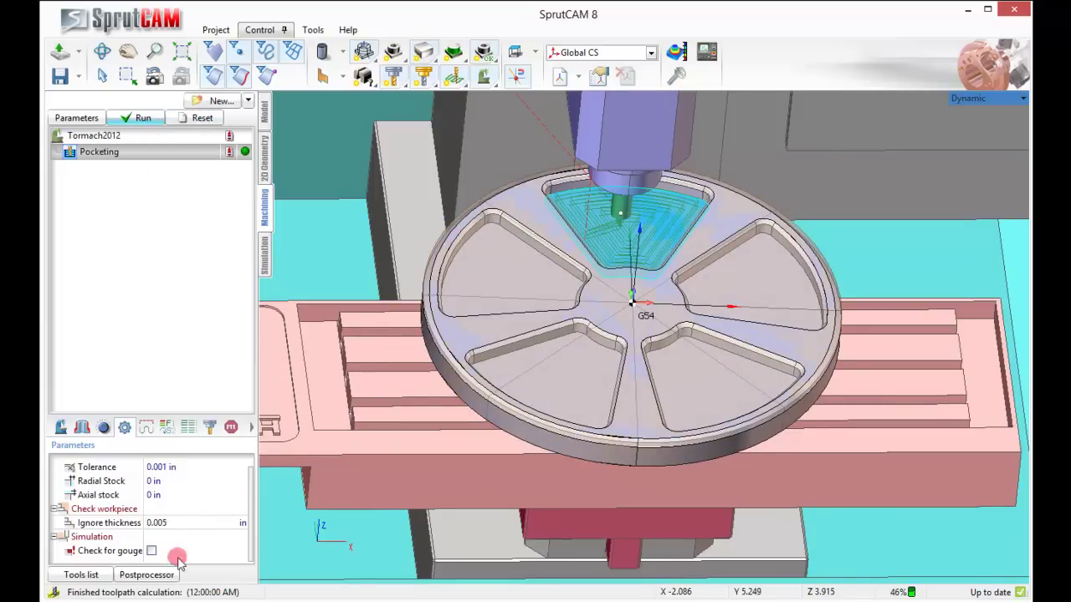
# Turn off Check part in the Pocketing operation's parameters and recalculate the toolpath.
pyautogui.scroll(1, 164, 519)
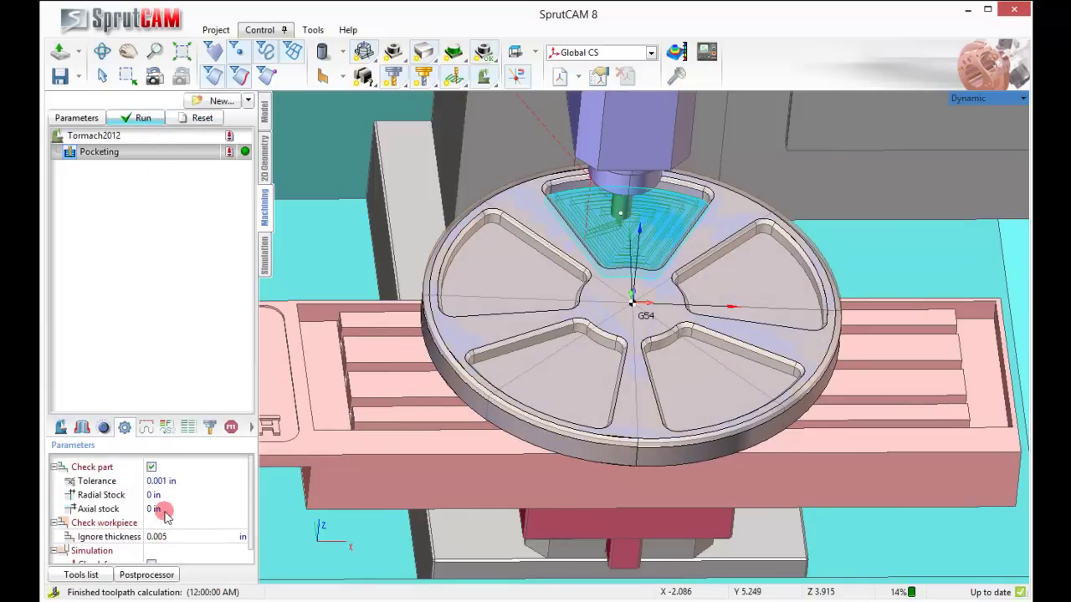
pyautogui.click(155, 469)
pyautogui.click(153, 423)
pyautogui.click(151, 466)
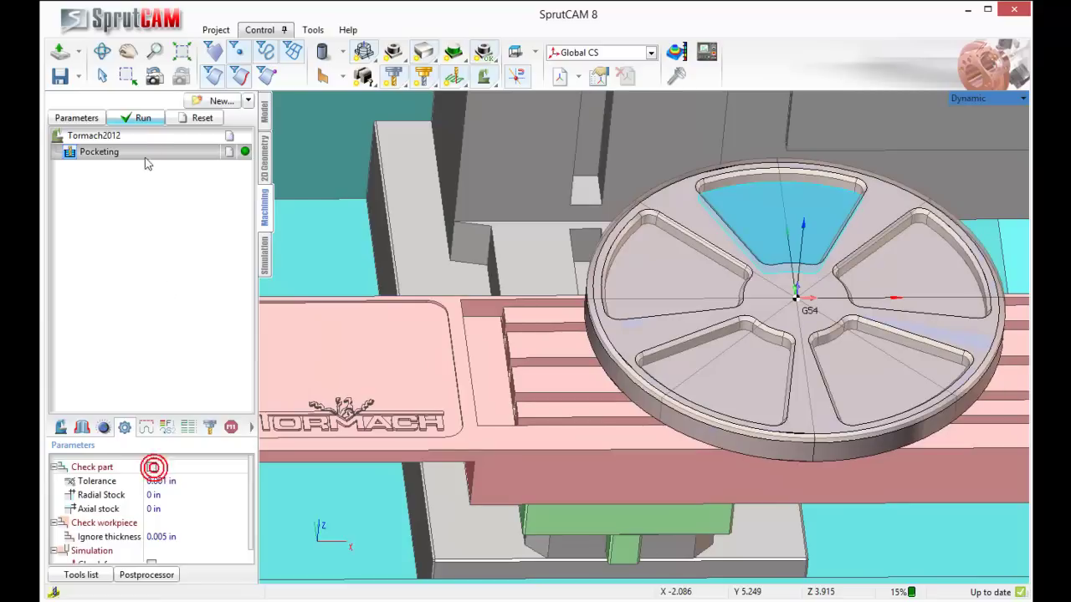
pyautogui.click(198, 118)
pyautogui.click(141, 119)
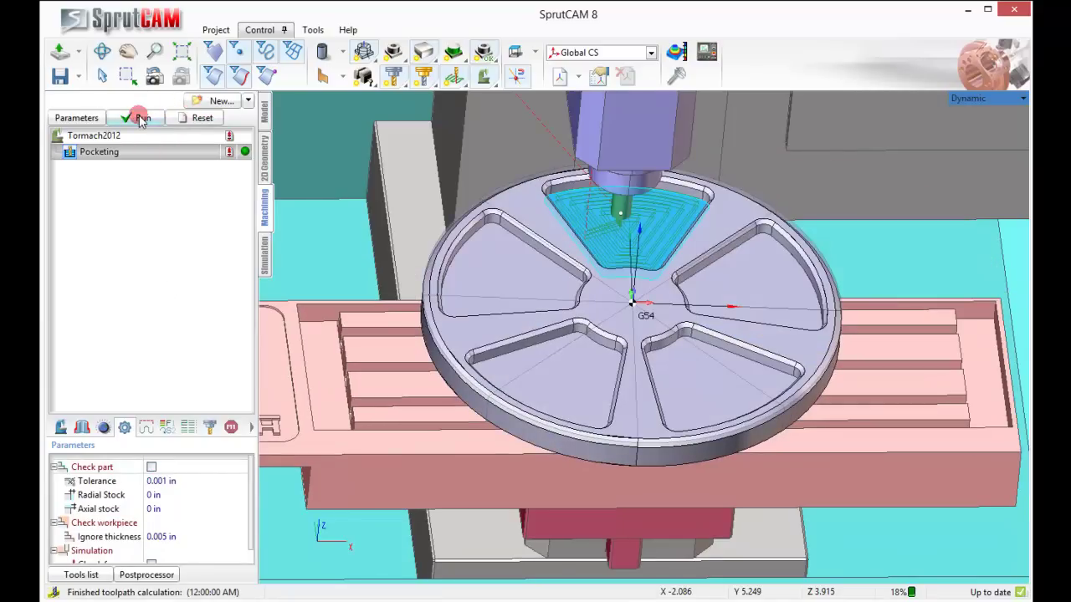
# Examine the disk, table and spindle from several angles to check the machine's position relative to the toolpath.
pyautogui.scroll(-3, 703, 320)
pyautogui.moveTo(702, 320); pyautogui.dragTo(601, 293, button='middle')
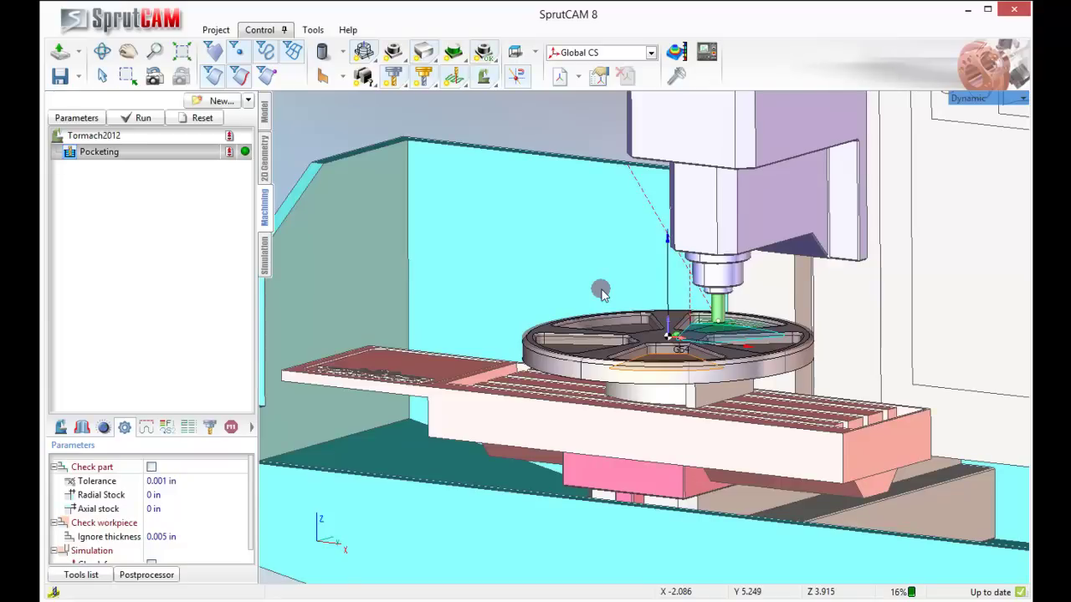
pyautogui.scroll(2, 712, 488)
pyautogui.moveTo(701, 480); pyautogui.dragTo(703, 421, button='middle')
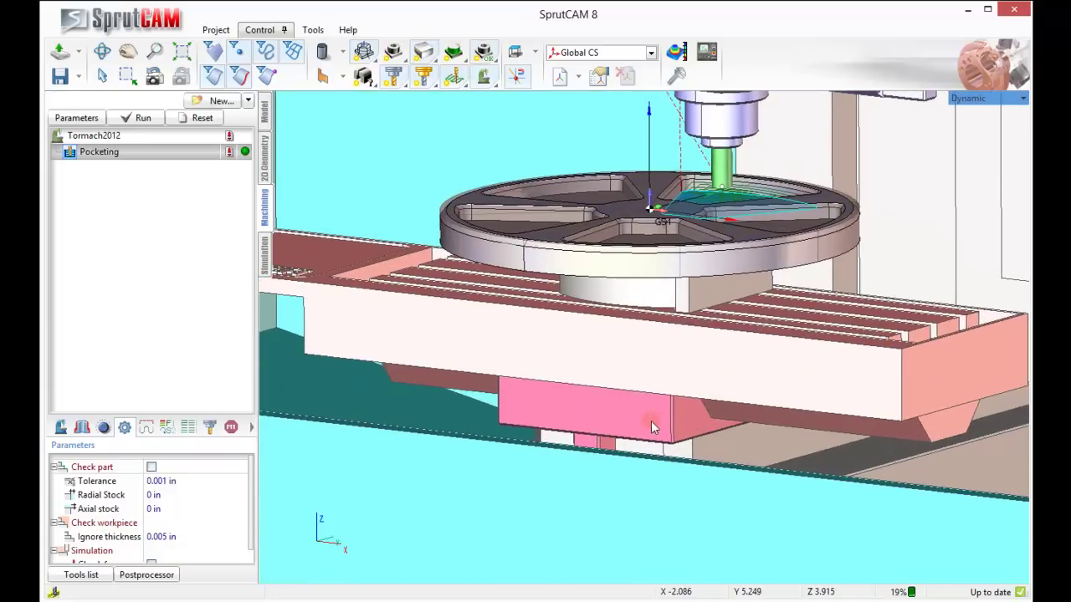
pyautogui.scroll(-2, 634, 424)
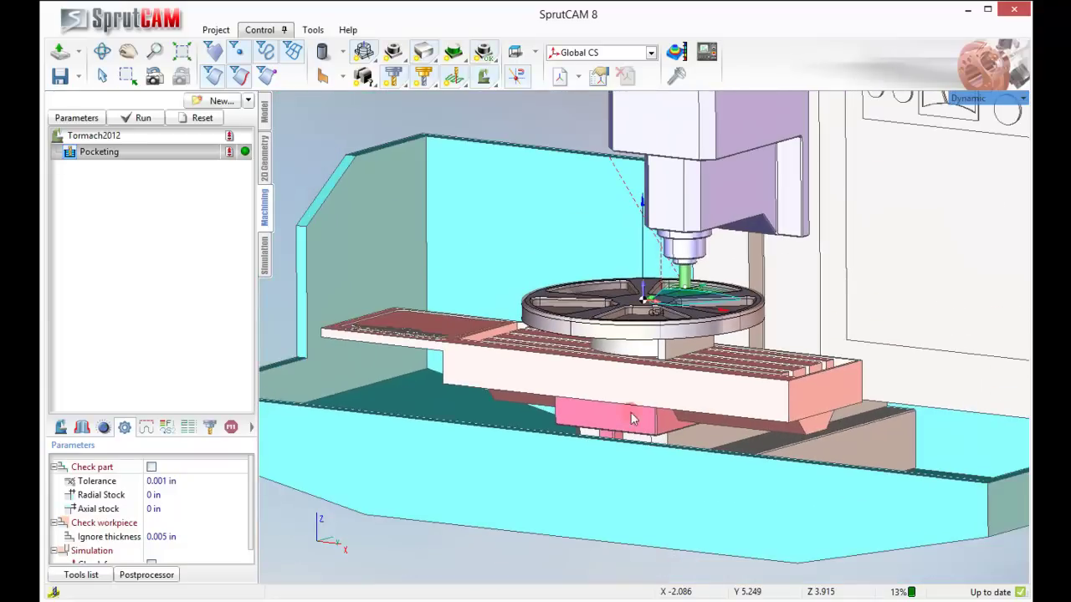
pyautogui.scroll(-3, 558, 400)
pyautogui.scroll(4, 603, 429)
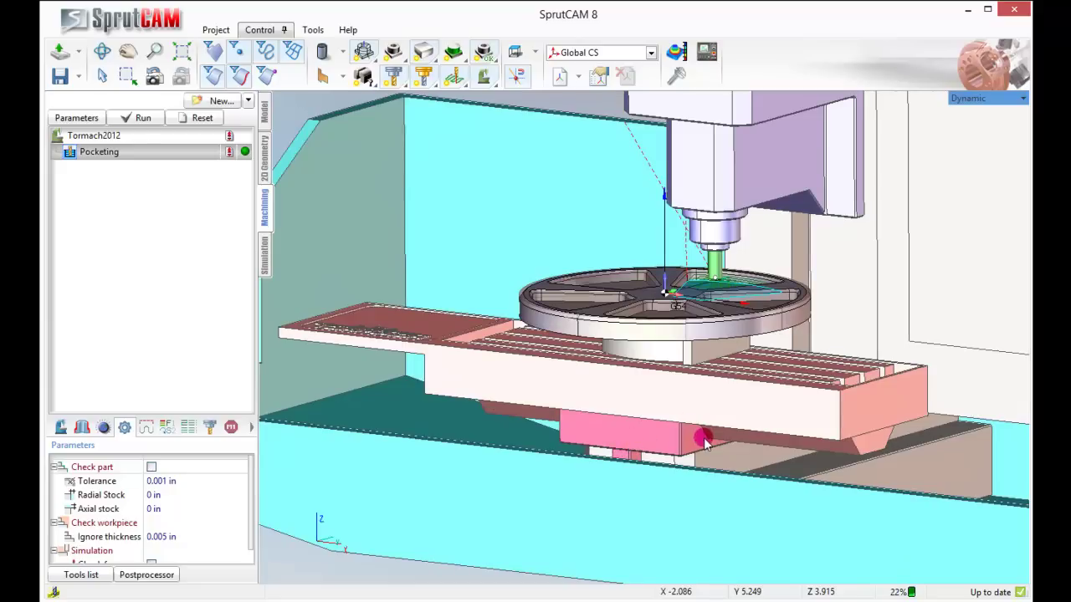
pyautogui.moveTo(704, 439); pyautogui.dragTo(681, 431, button='middle')
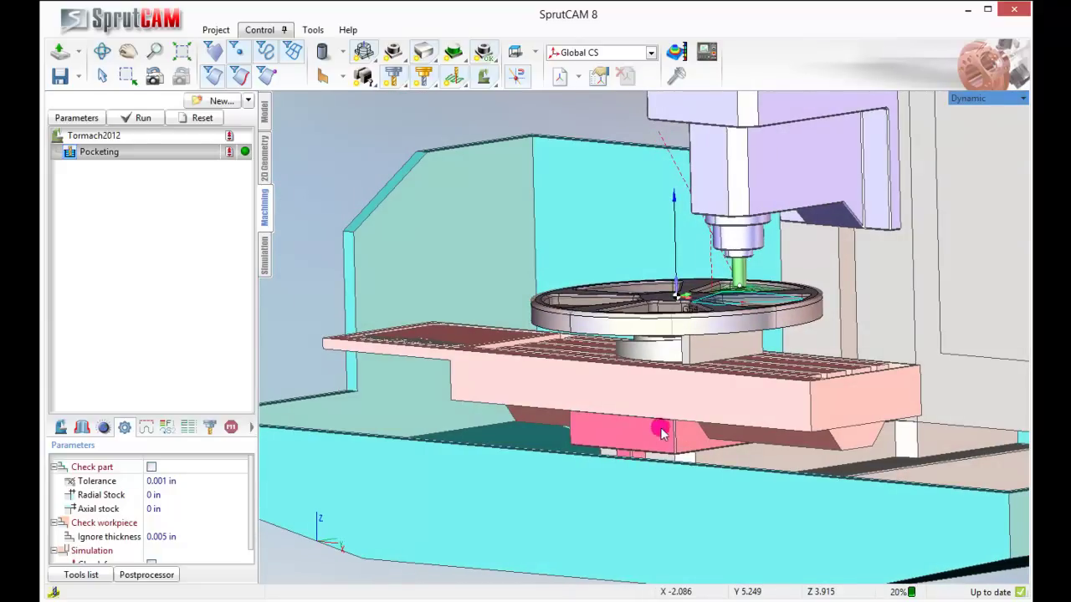
pyautogui.moveTo(651, 436)
pyautogui.mouseDown(button='right')
pyautogui.moveTo(623, 445)
pyautogui.moveTo(614, 486)
pyautogui.moveTo(652, 533)
pyautogui.mouseUp(button='right')
pyautogui.moveTo(652, 527)
pyautogui.mouseDown(button='middle')
pyautogui.moveTo(643, 511)
pyautogui.moveTo(646, 525)
pyautogui.mouseUp(button='middle')
pyautogui.scroll(-2, 634, 520)
pyautogui.moveTo(633, 525); pyautogui.dragTo(636, 467, button='right')
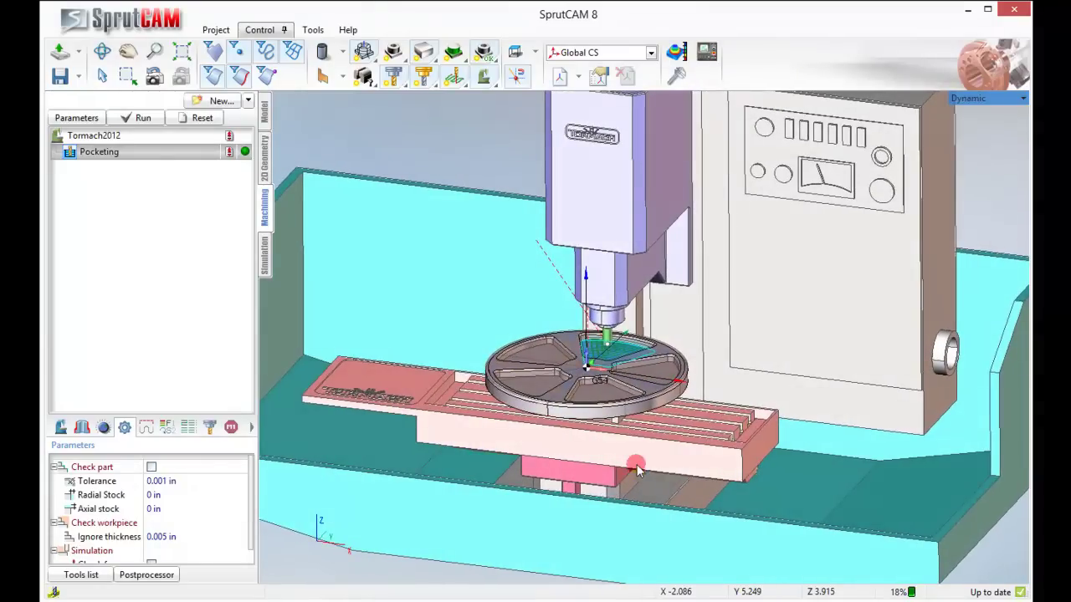
# Change the radial axis of the Pocketing operation's polar transformation to X and recalculate the toolpath.
pyautogui.click(139, 152)
pyautogui.doubleClick(139, 149)
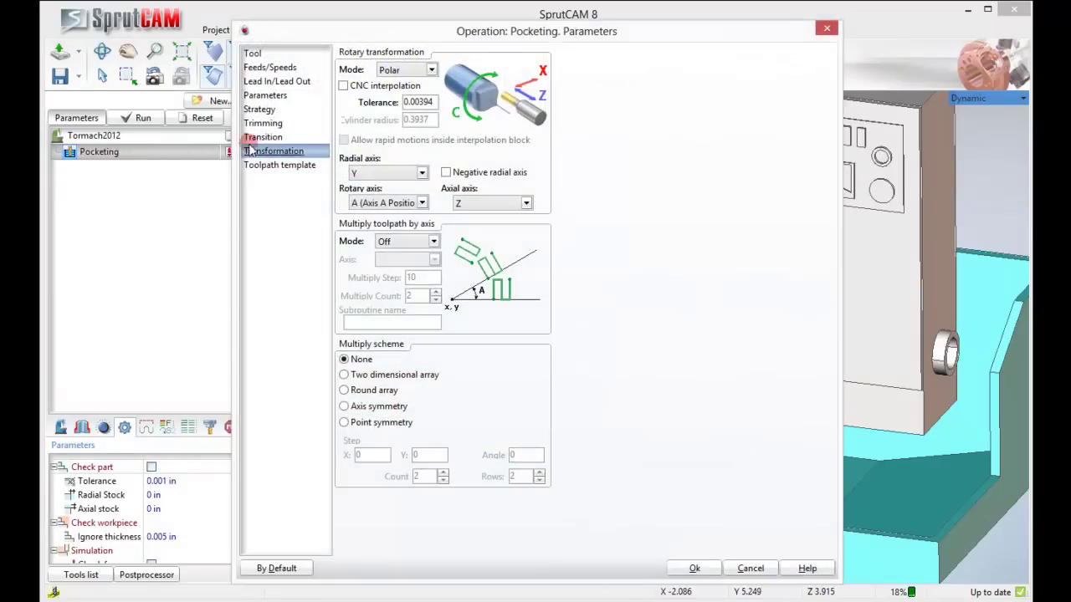
pyautogui.click(381, 159)
pyautogui.click(414, 173)
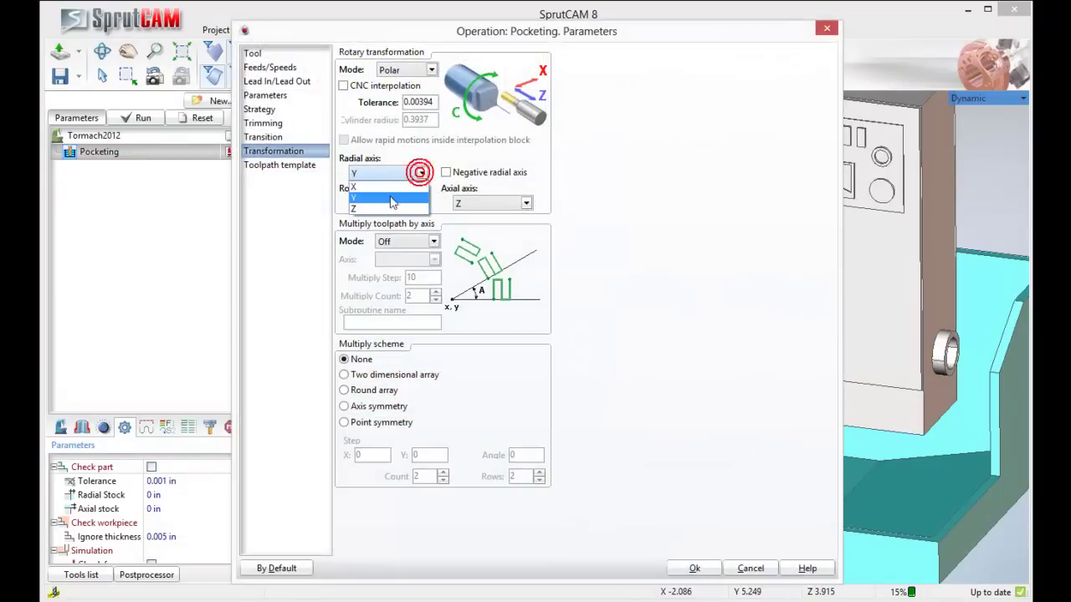
pyautogui.click(391, 189)
pyautogui.click(694, 569)
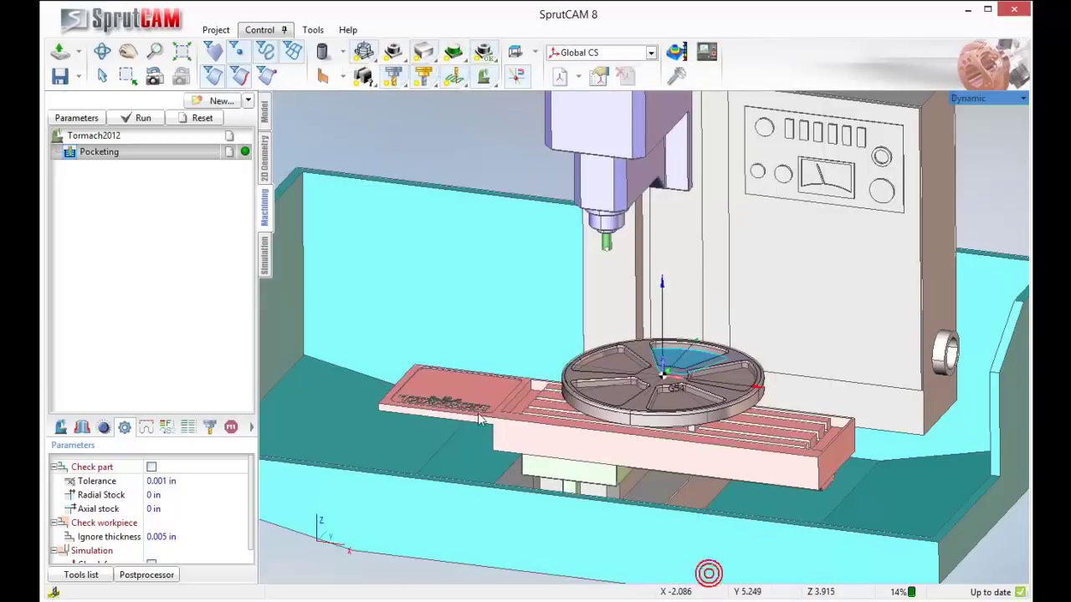
pyautogui.click(195, 137)
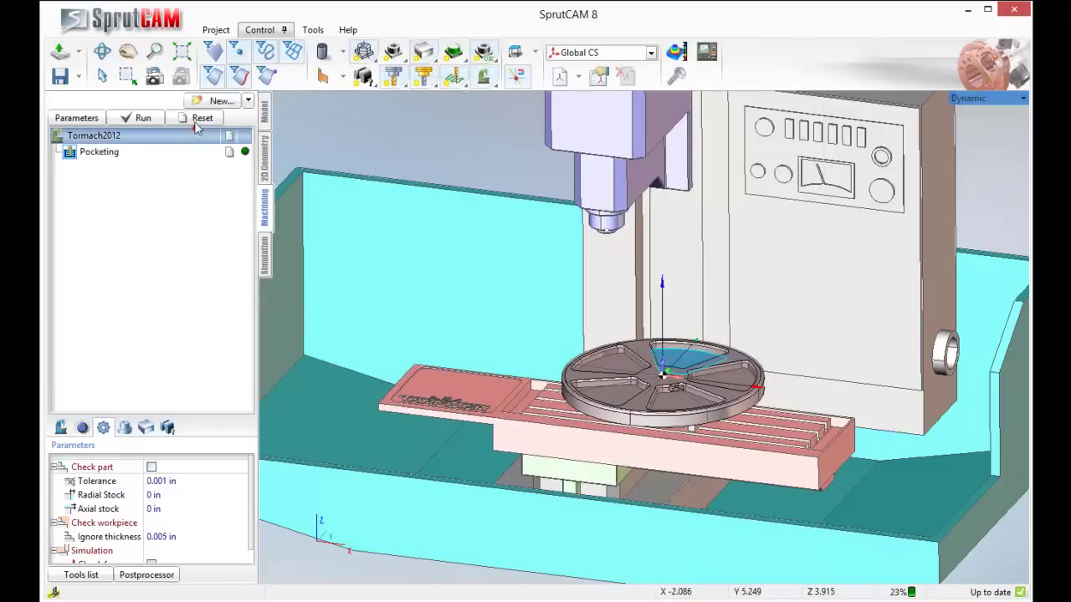
pyautogui.click(144, 118)
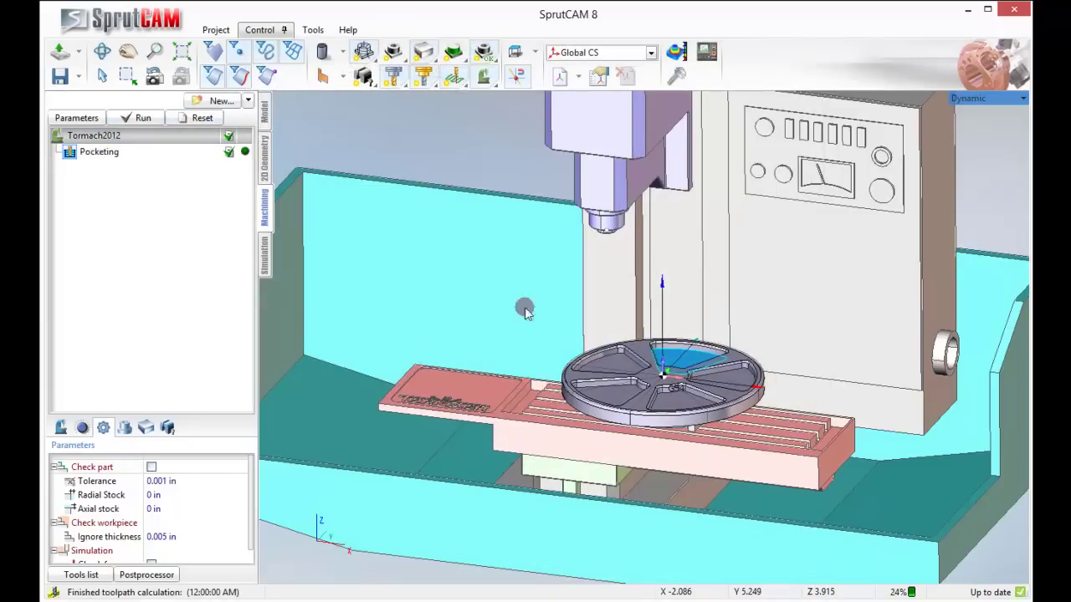
# Simulate the Pocketing operation with X as the radial axis and examine the disk's motion and the machined pocket.
pyautogui.scroll(4, 667, 402)
pyautogui.scroll(-2, 569, 540)
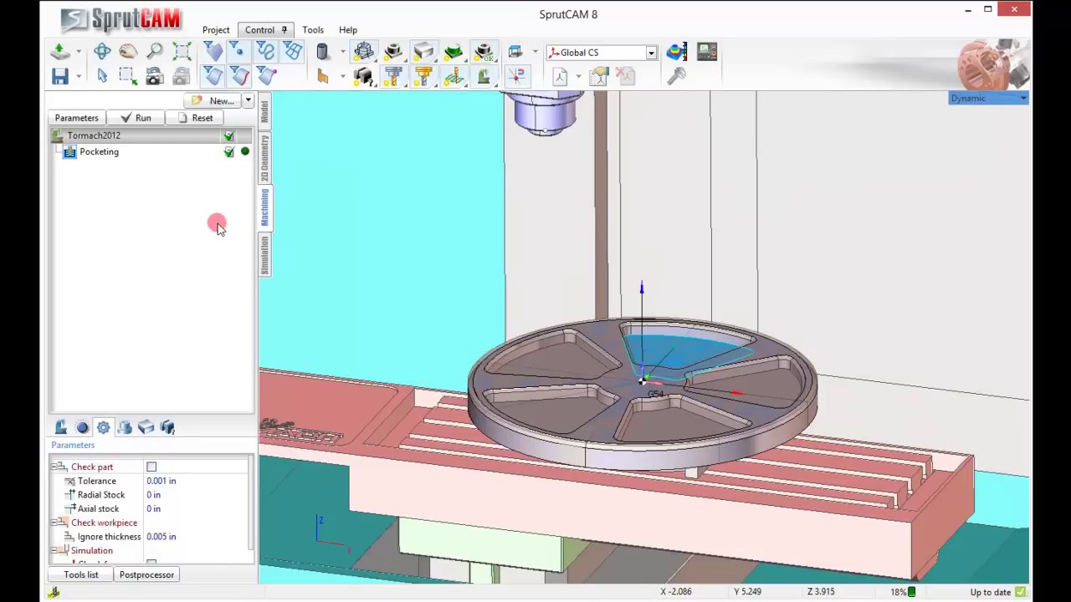
pyautogui.click(265, 256)
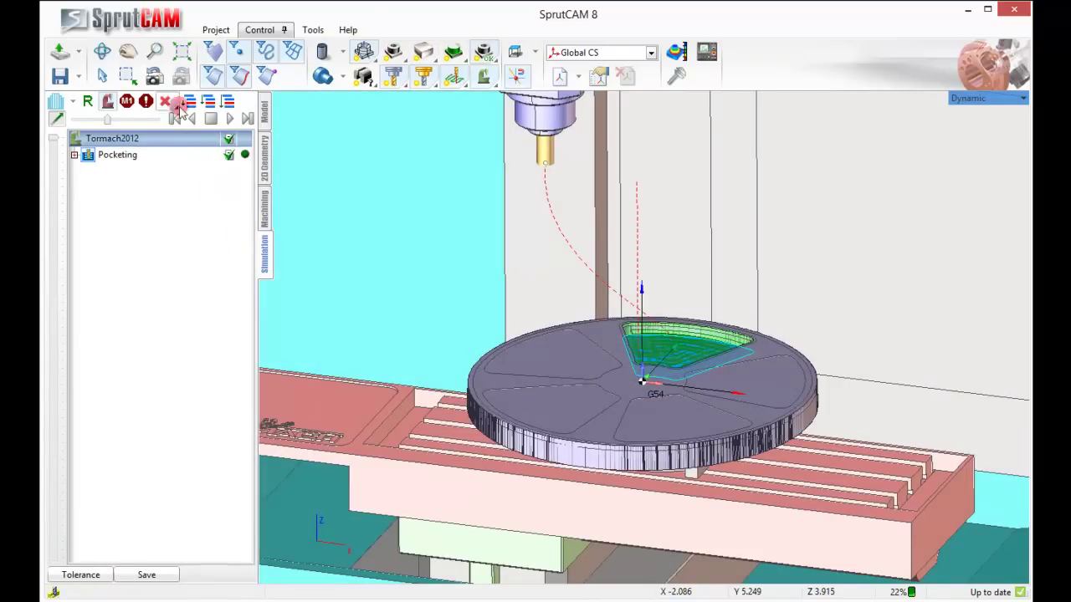
pyautogui.click(209, 101)
pyautogui.click(230, 118)
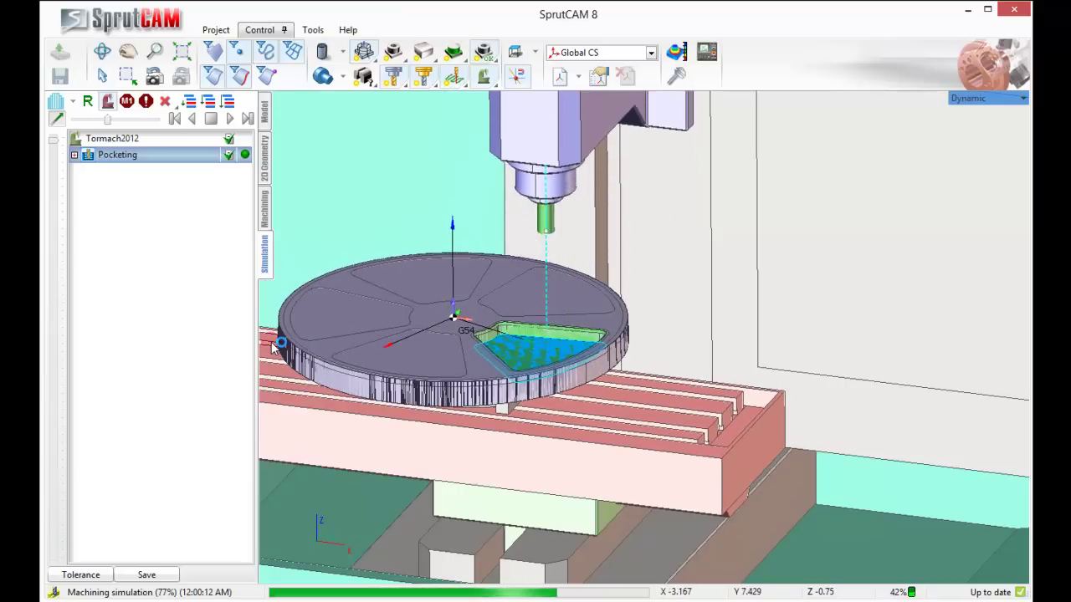
pyautogui.scroll(1, 485, 409)
pyautogui.moveTo(423, 394); pyautogui.dragTo(517, 458, button='middle')
pyautogui.scroll(-1, 510, 419)
pyautogui.moveTo(480, 398); pyautogui.dragTo(398, 405, button='middle')
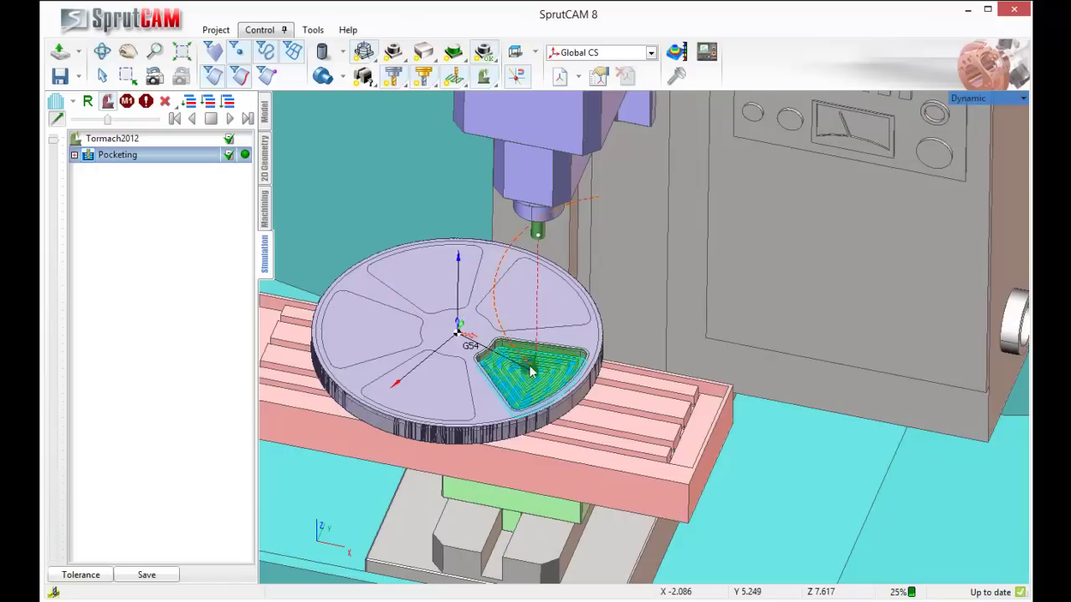
# Set the Pocketing operation's toolpath multiplication by axis to Copying mode about the A axis.
pyautogui.click(265, 207)
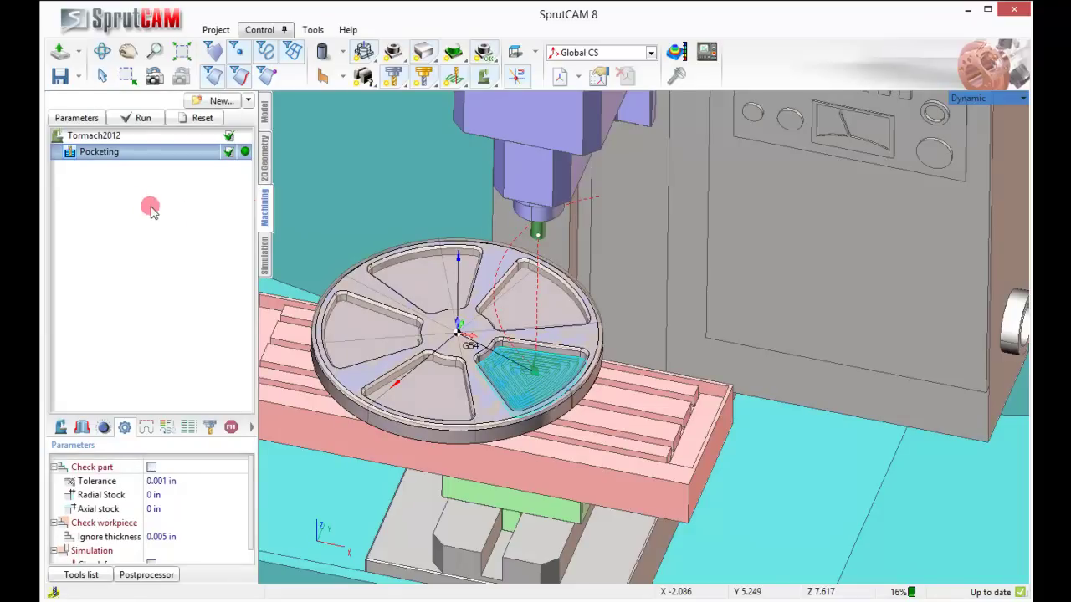
pyautogui.click(145, 151)
pyautogui.doubleClick(145, 151)
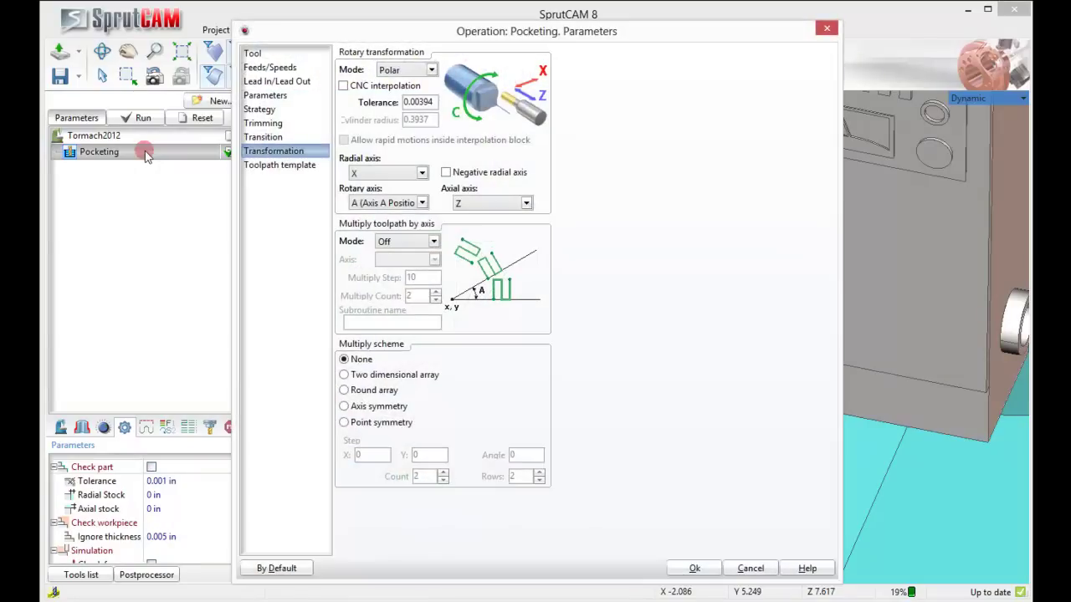
pyautogui.click(435, 241)
pyautogui.click(402, 266)
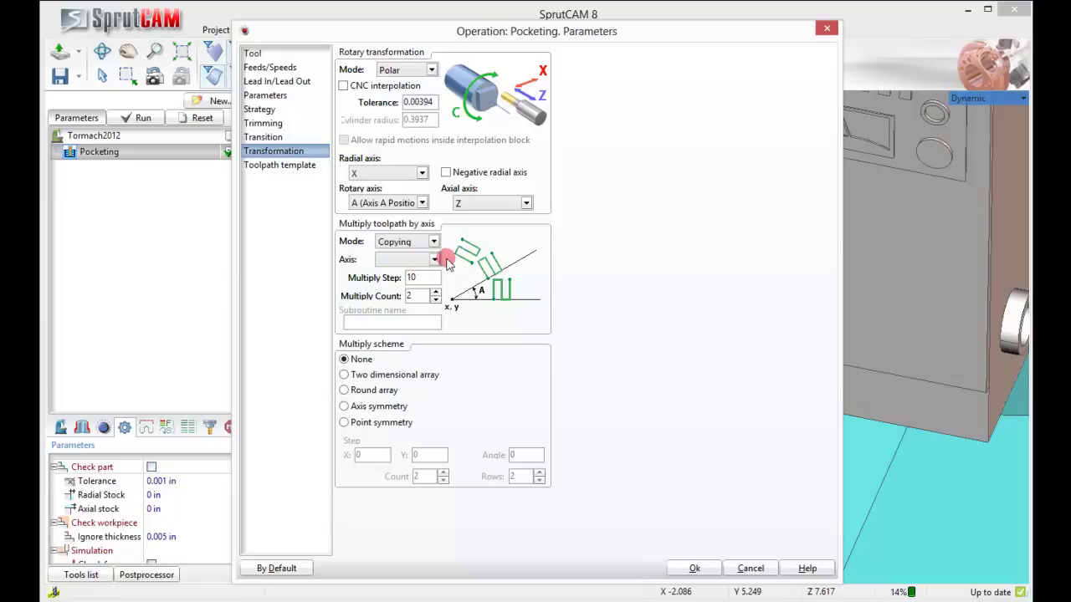
pyautogui.click(434, 260)
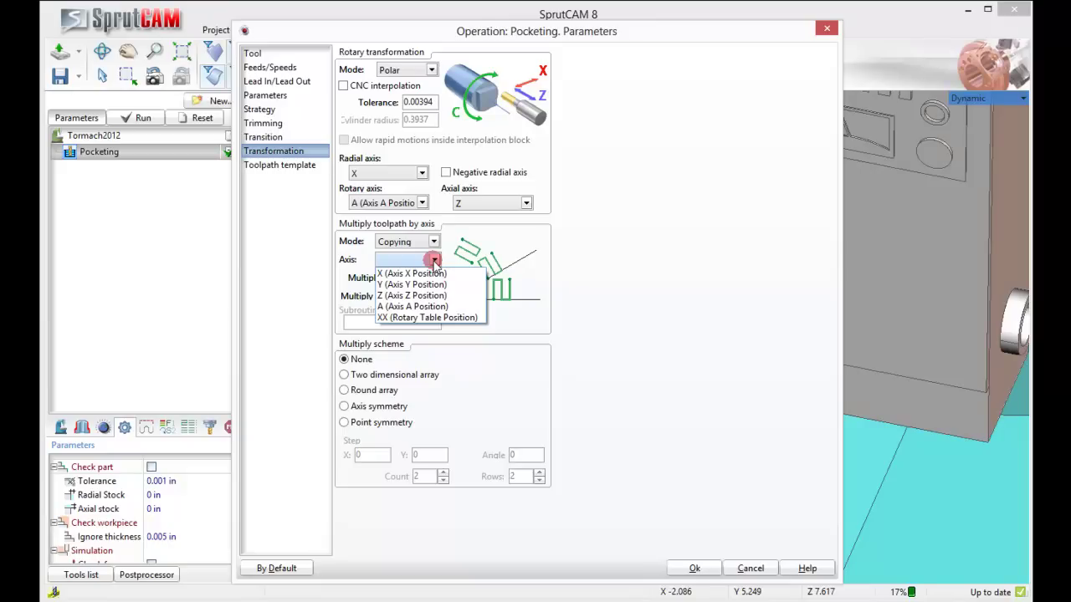
pyautogui.click(428, 308)
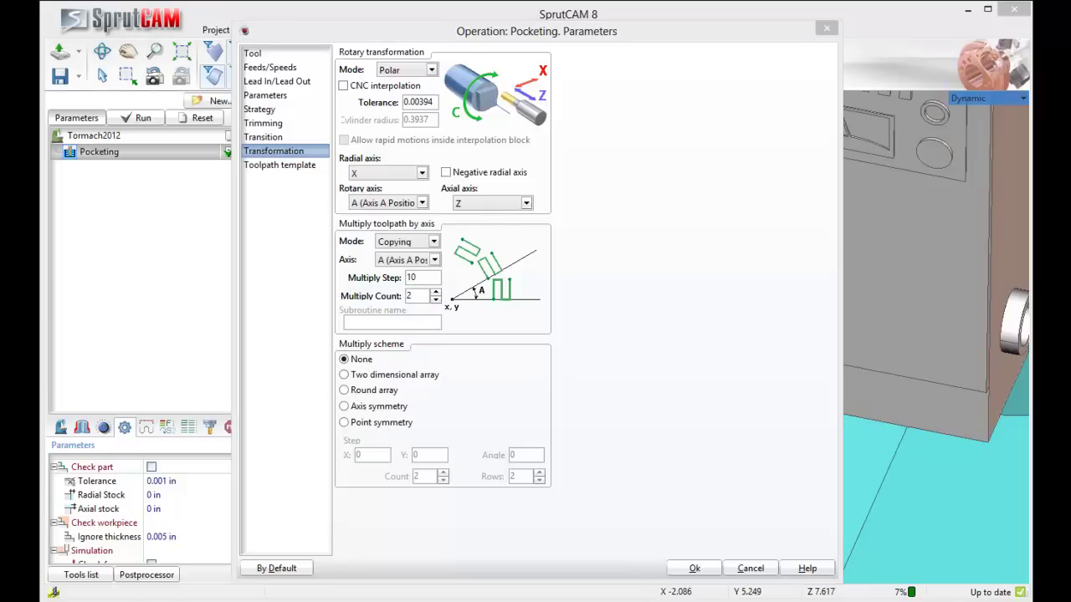
# Set the multiply step to 72 and the multiply count to 5, and recalculate the Pocketing toolpath.
pyautogui.doubleClick(427, 279)
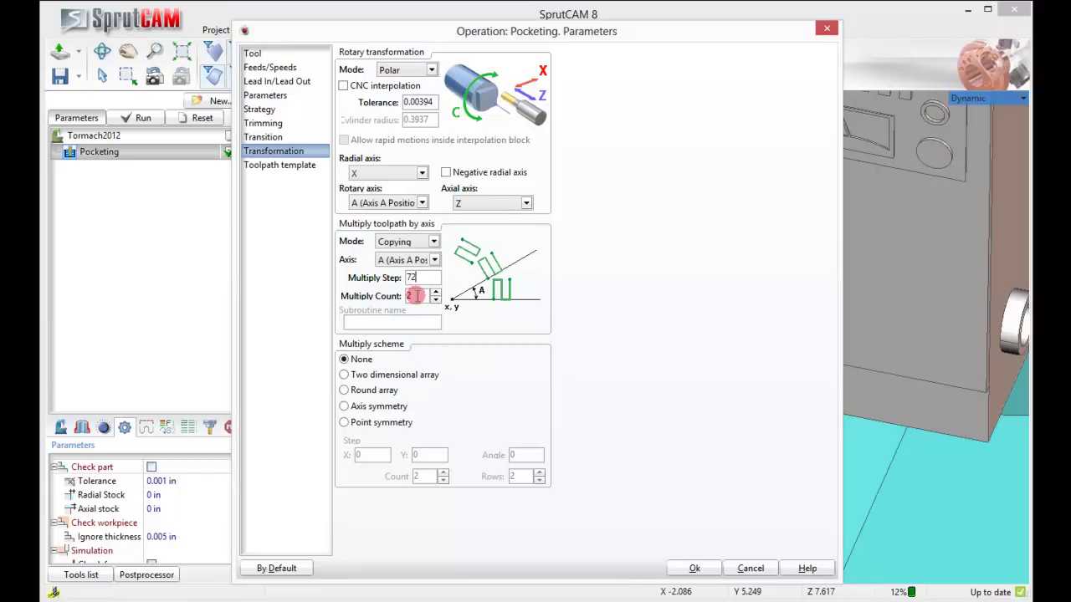
pyautogui.write('5')
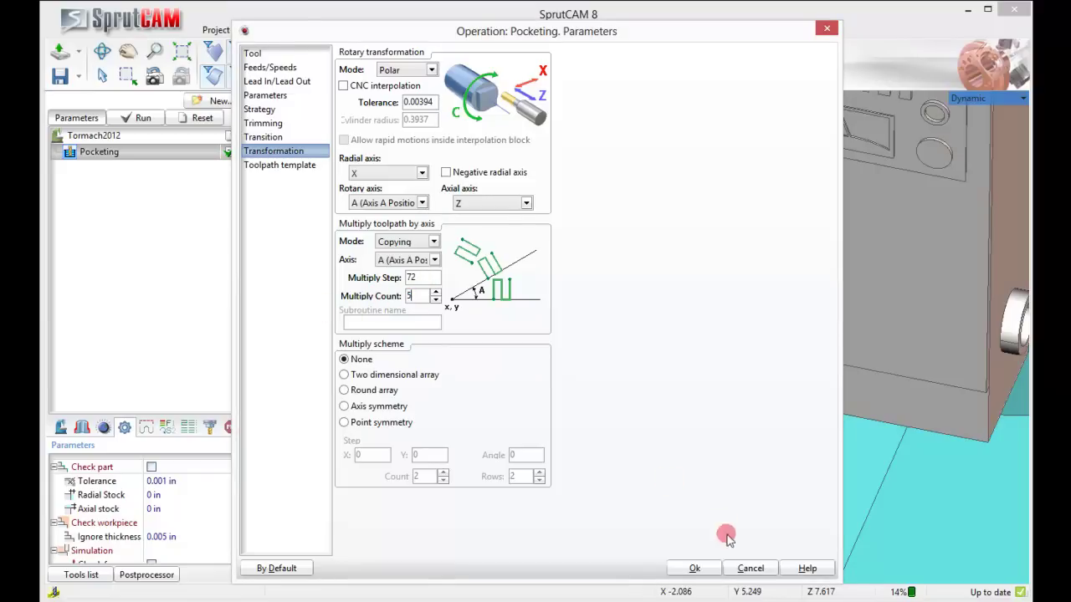
pyautogui.click(694, 568)
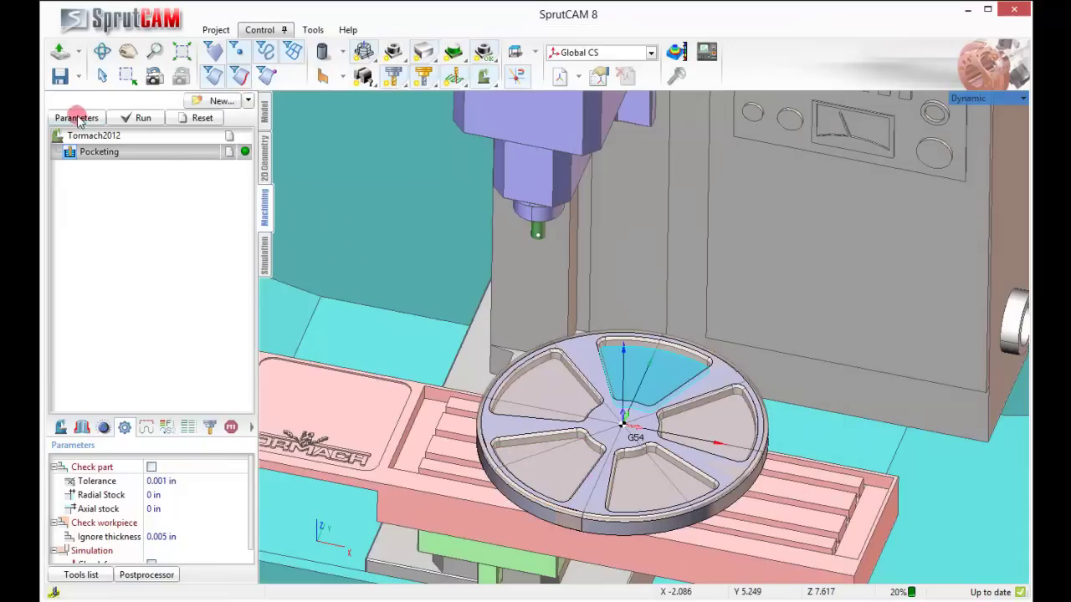
pyautogui.click(142, 118)
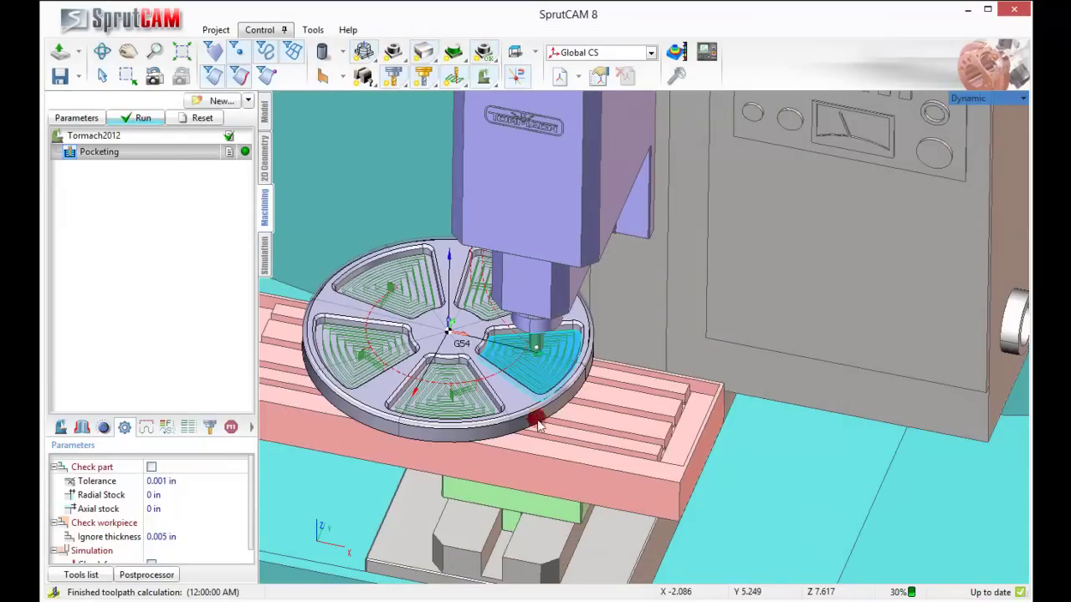
pyautogui.scroll(-2, 537, 421)
pyautogui.moveTo(537, 421); pyautogui.dragTo(593, 451, button='middle')
pyautogui.scroll(3, 593, 397)
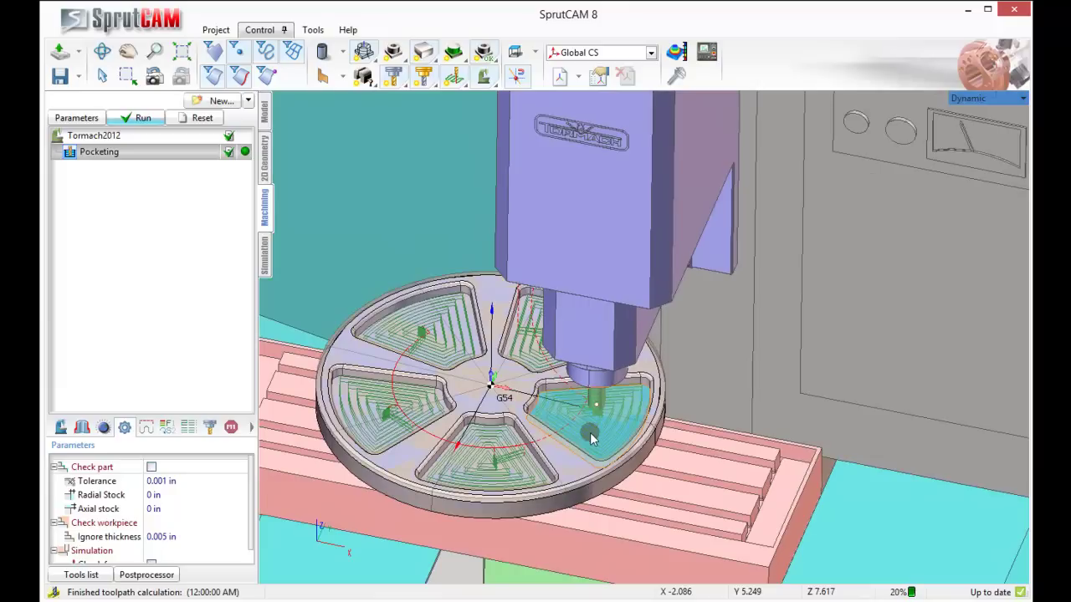
# Simulate the copied Pocketing toolpath over all five pockets and examine the machined disk.
pyautogui.click(589, 433)
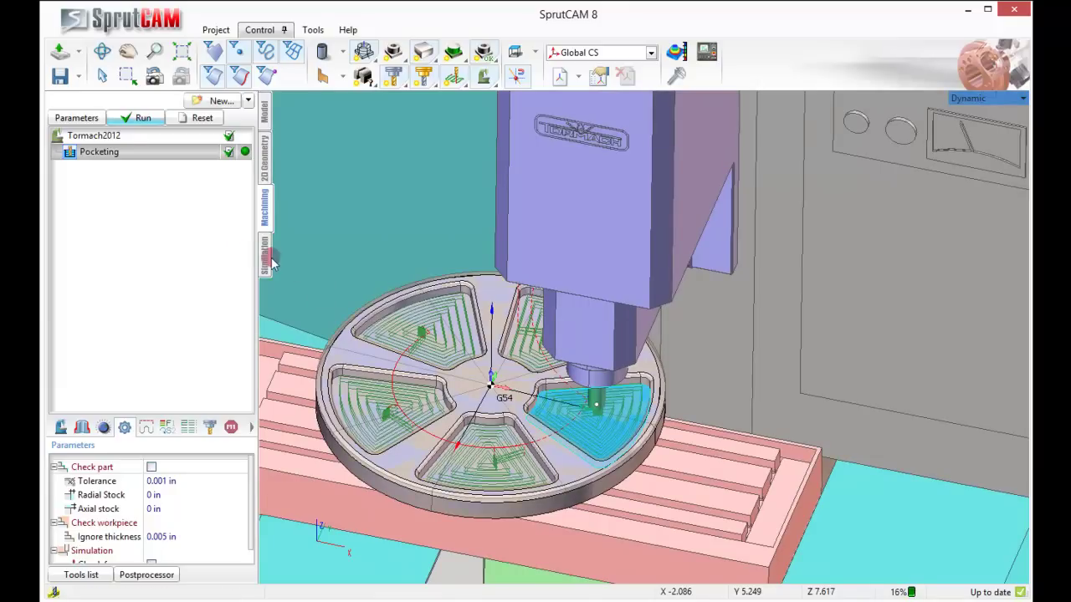
pyautogui.click(264, 255)
pyautogui.scroll(-2, 505, 471)
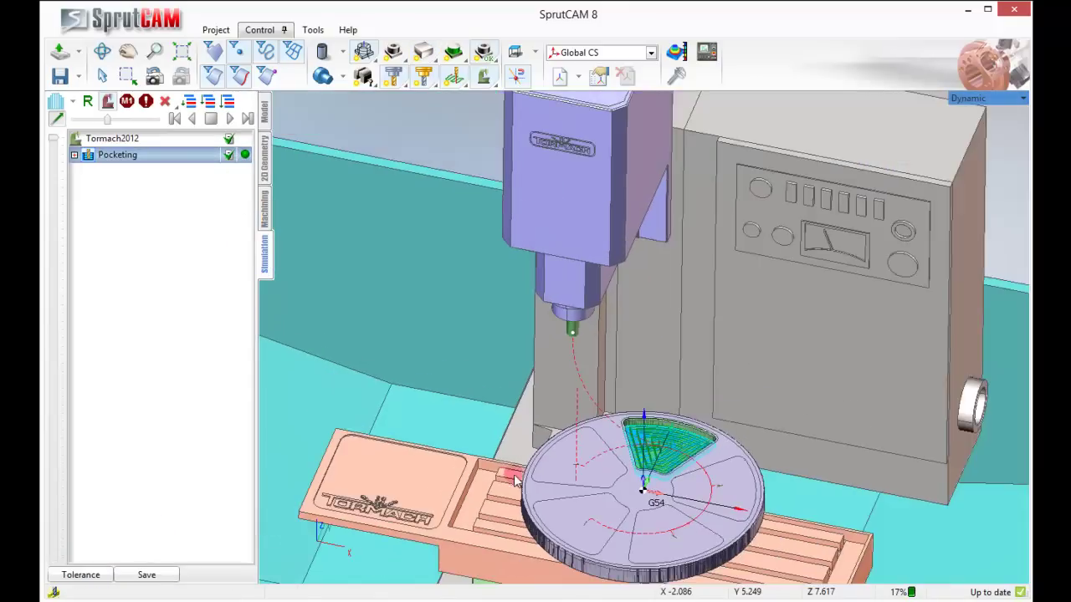
pyautogui.moveTo(507, 473); pyautogui.dragTo(481, 346, button='middle')
pyautogui.scroll(-1, 479, 343)
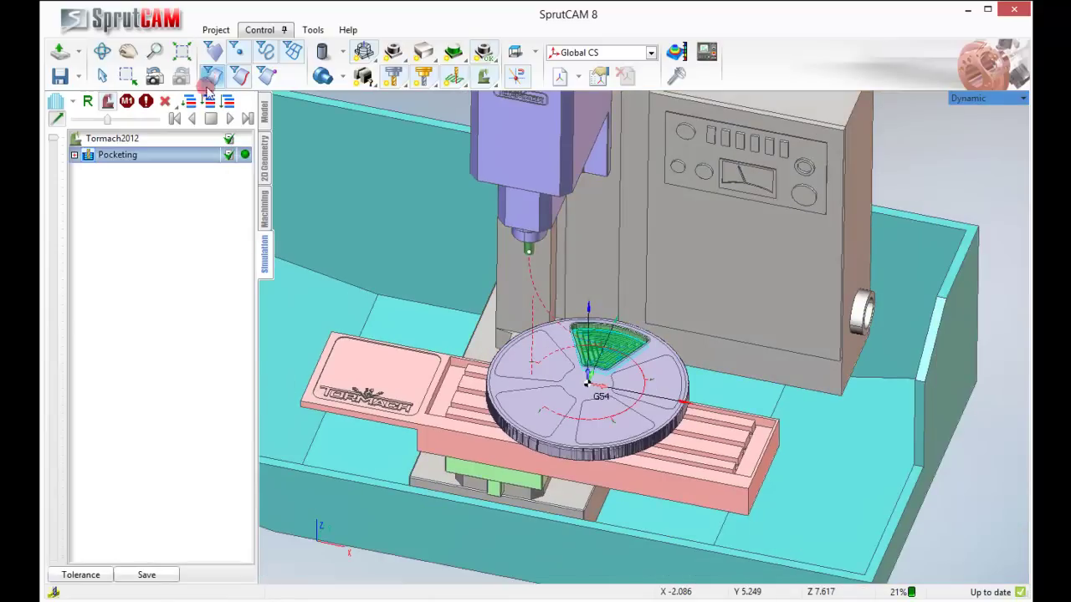
pyautogui.click(207, 100)
pyautogui.click(231, 119)
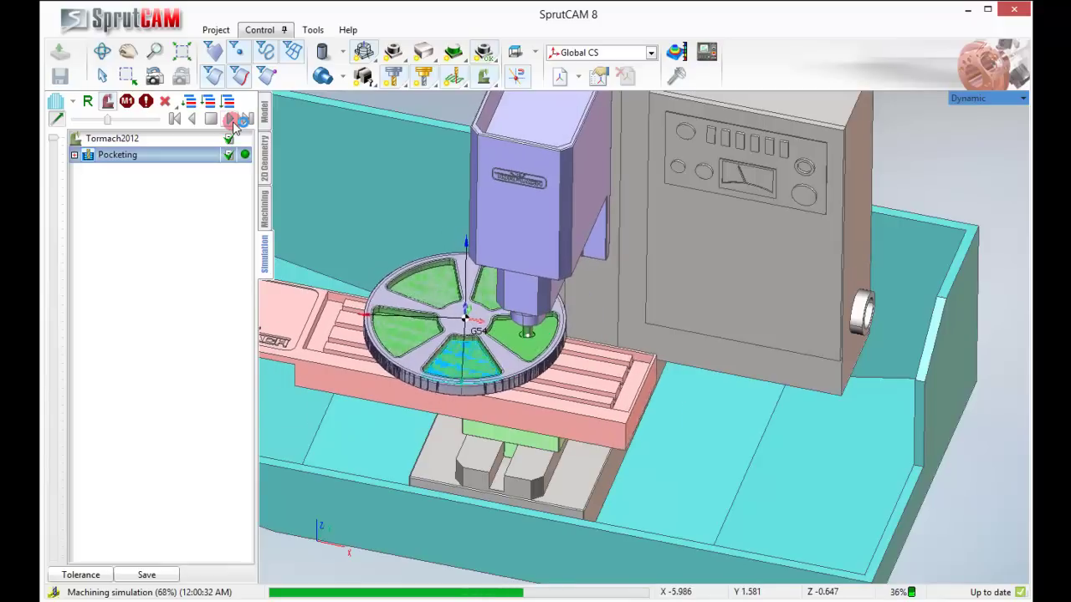
pyautogui.click(247, 118)
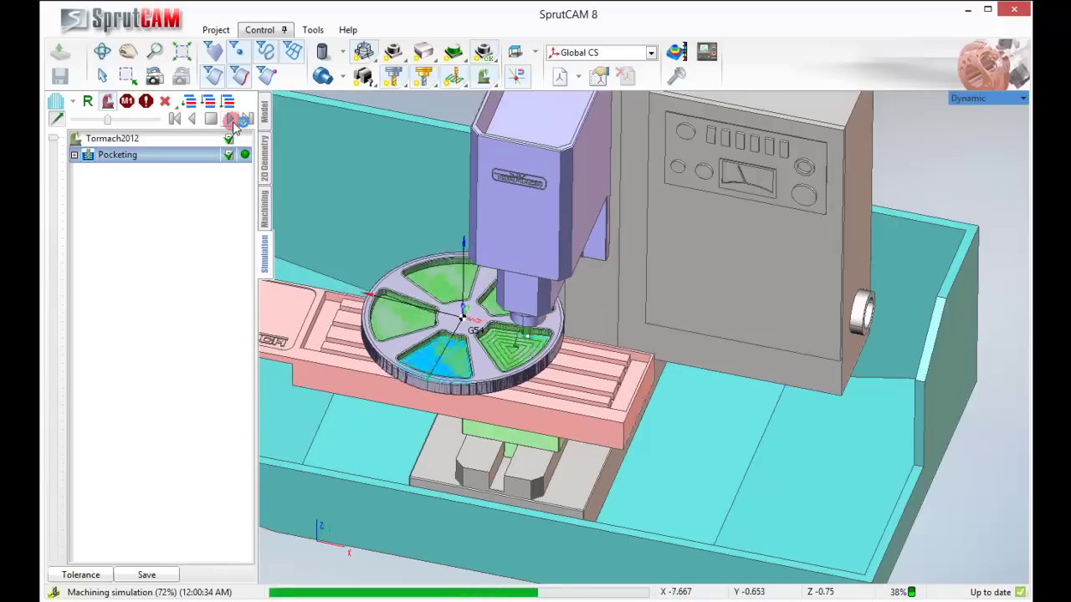
pyautogui.scroll(3, 517, 337)
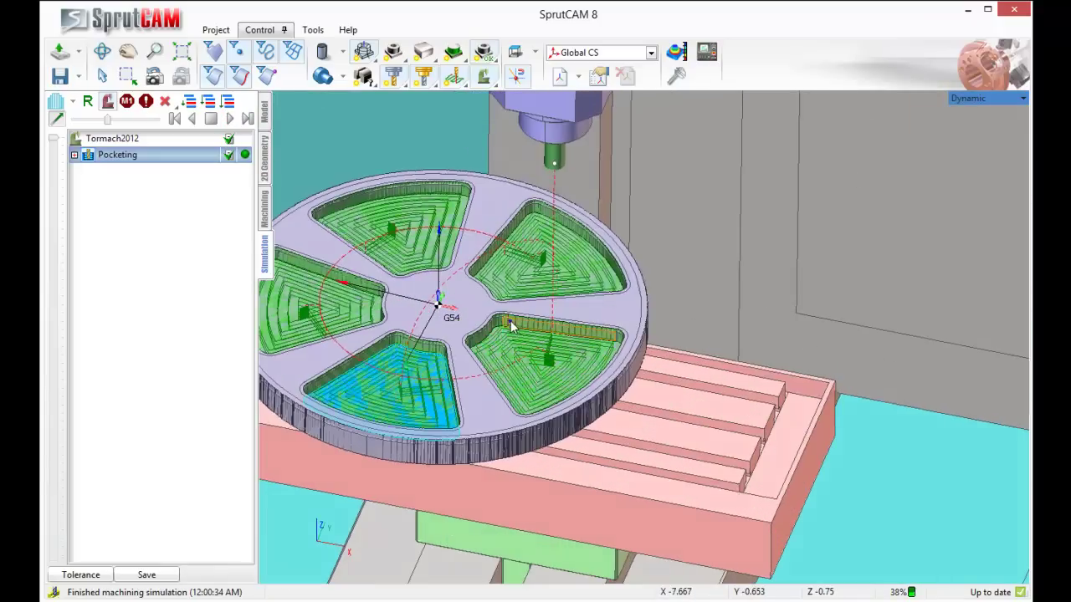
pyautogui.moveTo(511, 325); pyautogui.dragTo(510, 294, button='middle')
# Examine the disk's outer rim and add a 2D contouring finishing operation after the Pocketing operation.
pyautogui.click(257, 211)
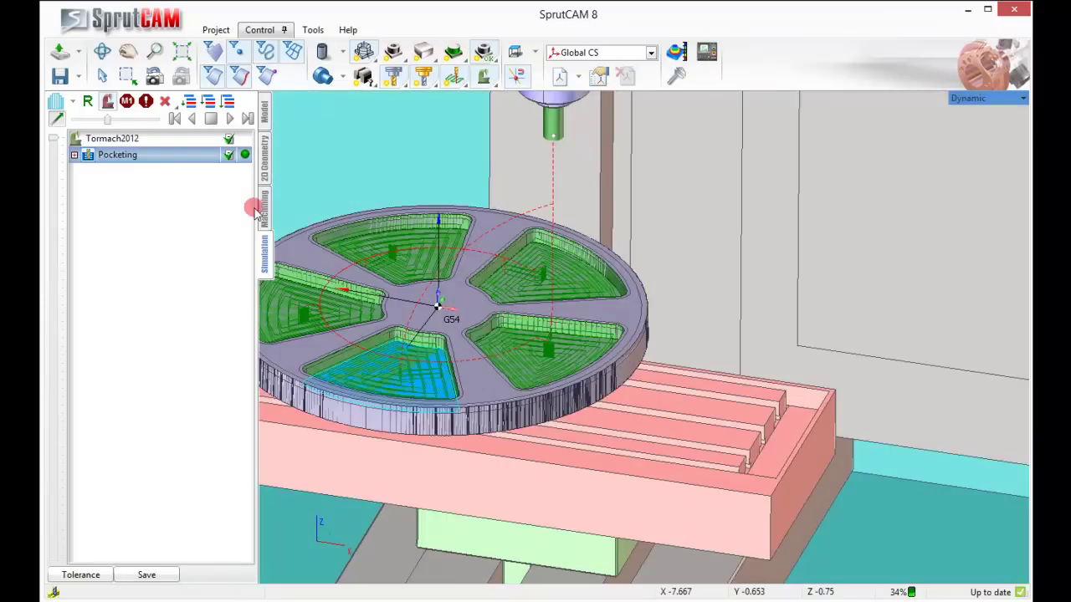
pyautogui.moveTo(520, 304); pyautogui.dragTo(525, 263, button='middle')
pyautogui.scroll(5, 627, 308)
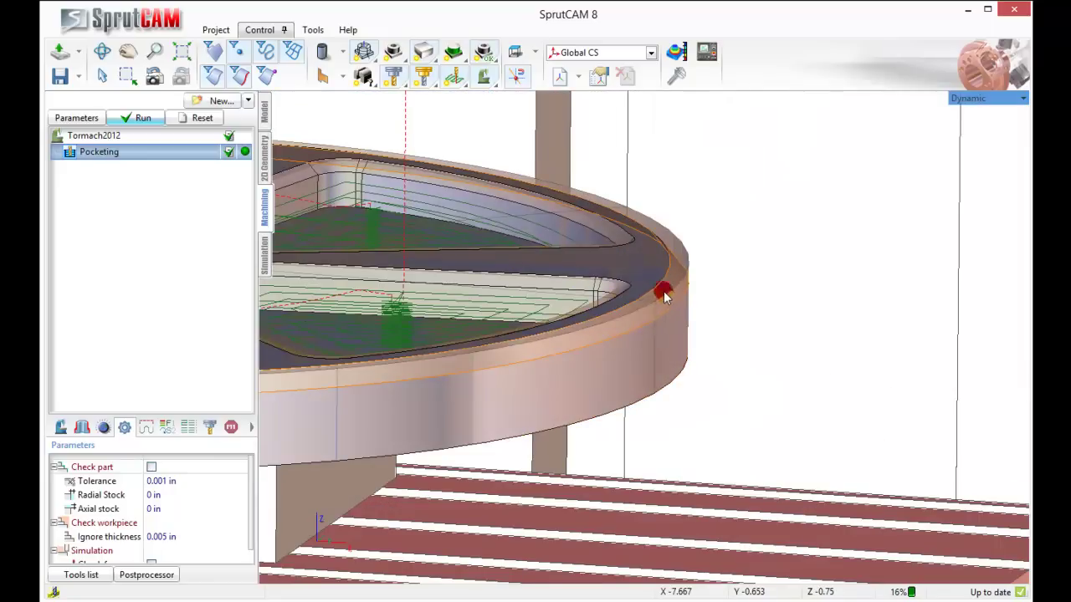
pyautogui.scroll(-5, 633, 316)
pyautogui.moveTo(530, 321); pyautogui.dragTo(656, 276, button='middle')
pyautogui.scroll(-1, 657, 276)
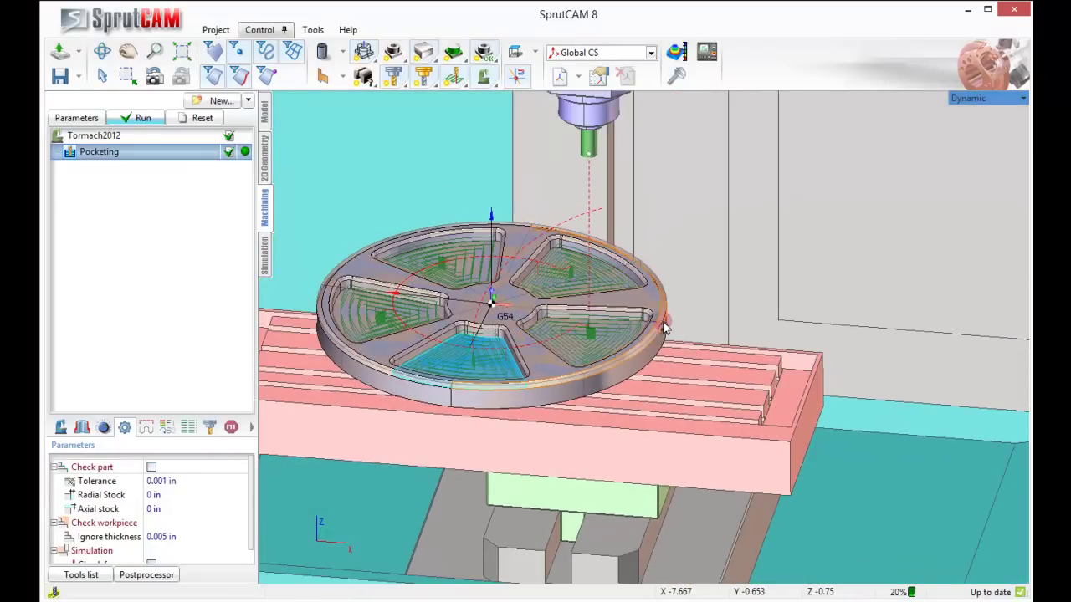
pyautogui.click(243, 352)
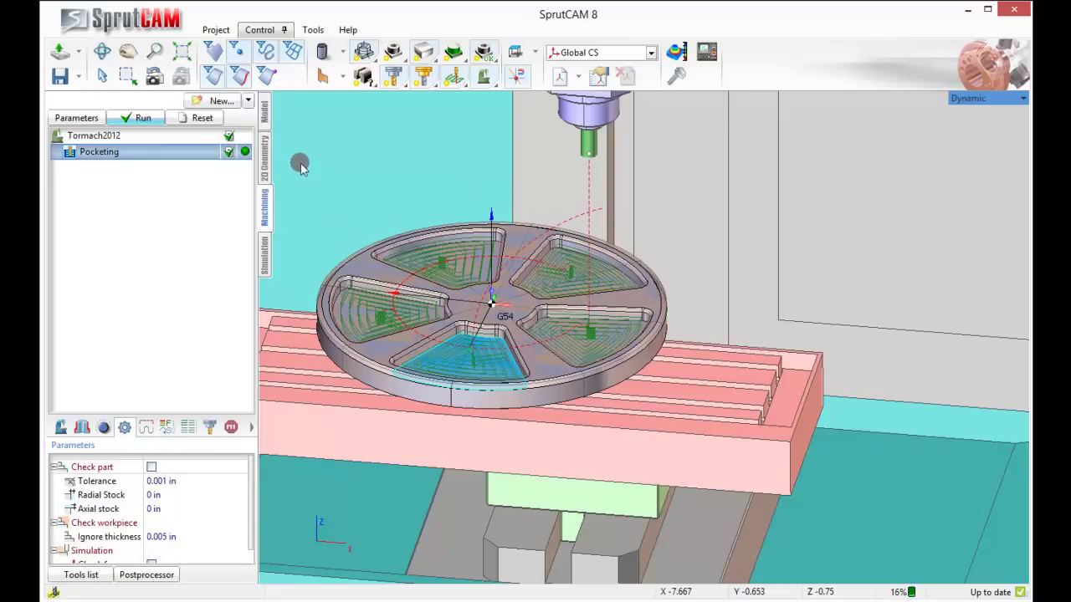
pyautogui.click(257, 106)
pyautogui.click(286, 139)
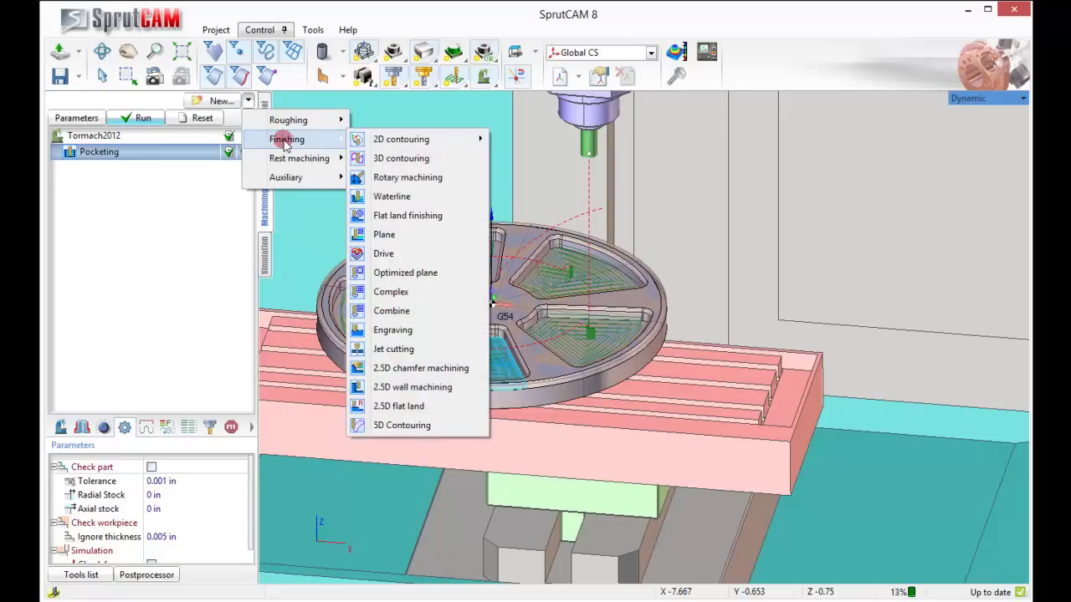
pyautogui.click(383, 138)
pyautogui.click(570, 140)
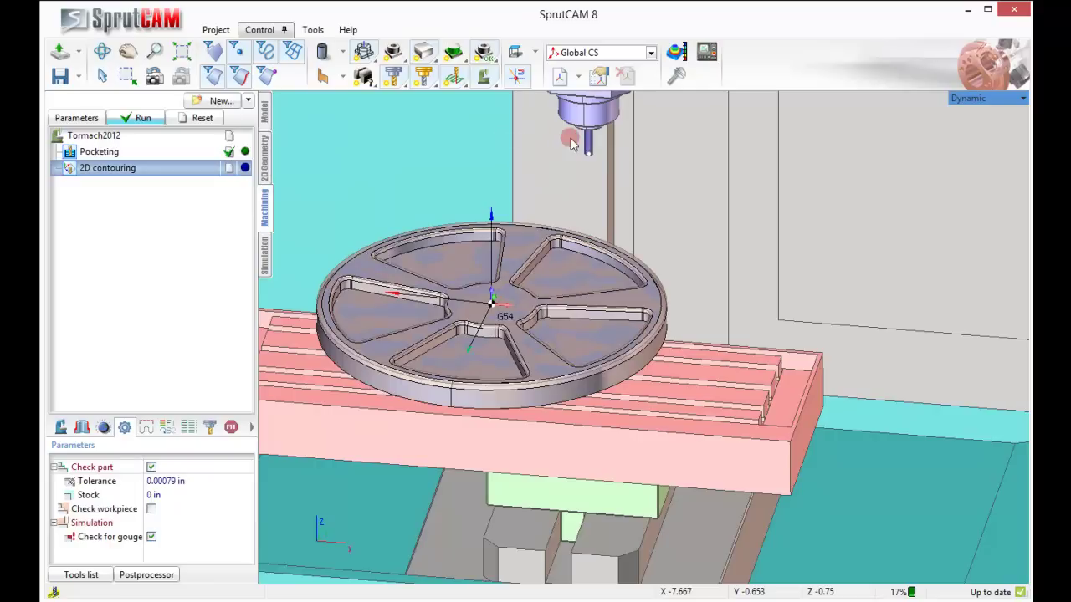
# Replace the pocket face in the 2D contouring job assignment with a curve made from the disk's upper outer rim edges.
pyautogui.click(140, 168)
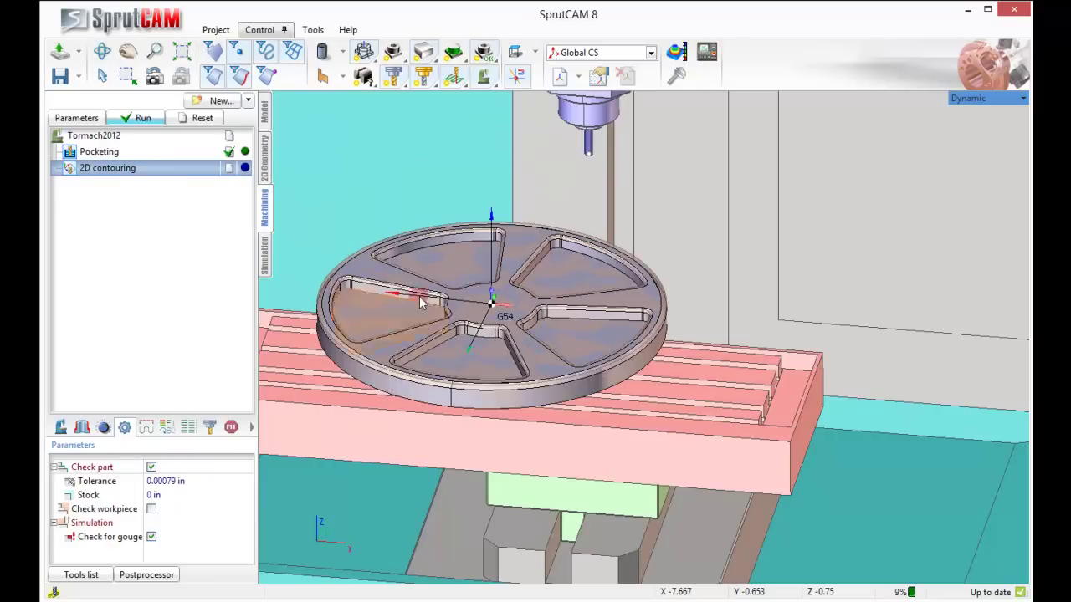
pyautogui.click(511, 391)
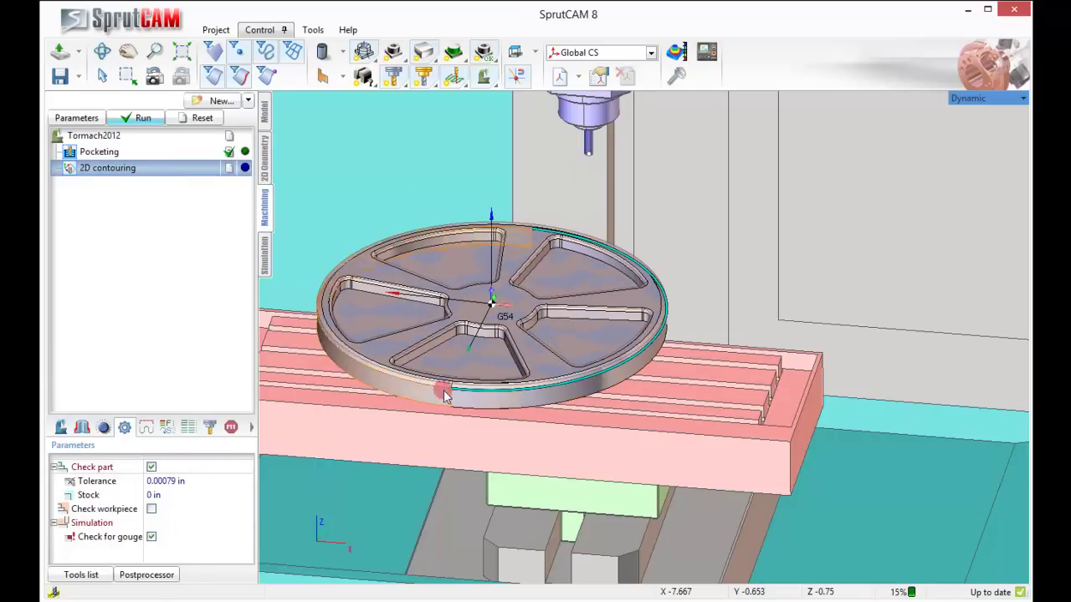
pyautogui.click(135, 408)
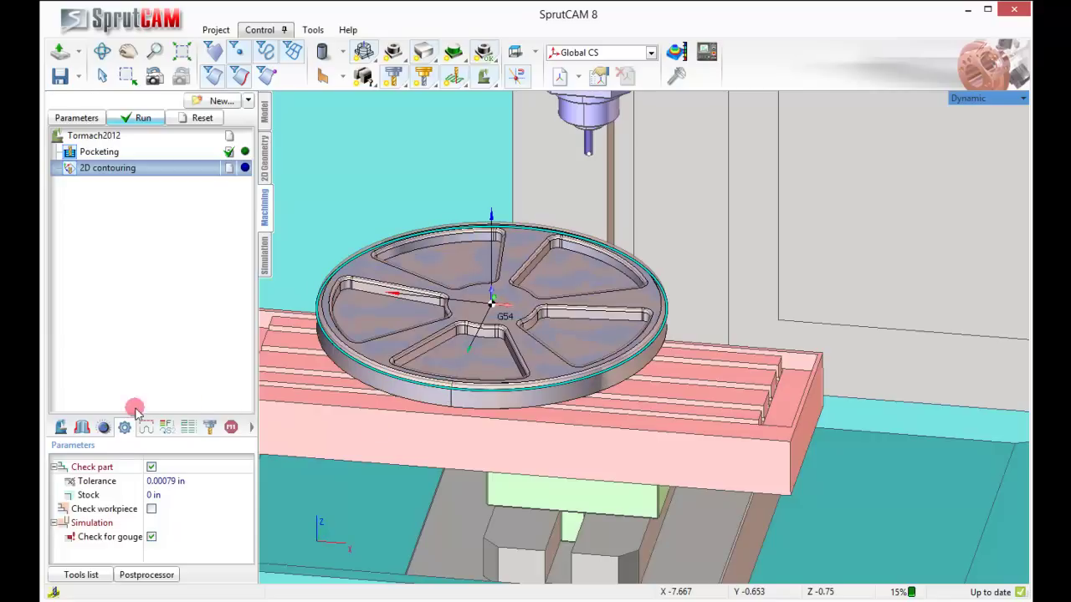
pyautogui.click(82, 429)
pyautogui.click(94, 512)
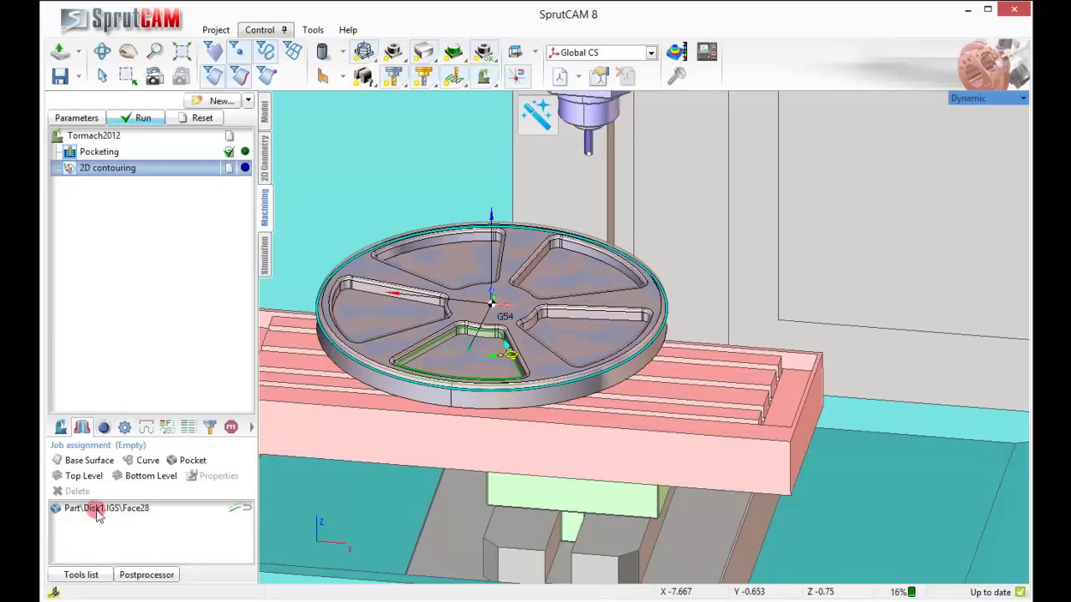
pyautogui.rightClick(97, 512)
pyautogui.click(143, 584)
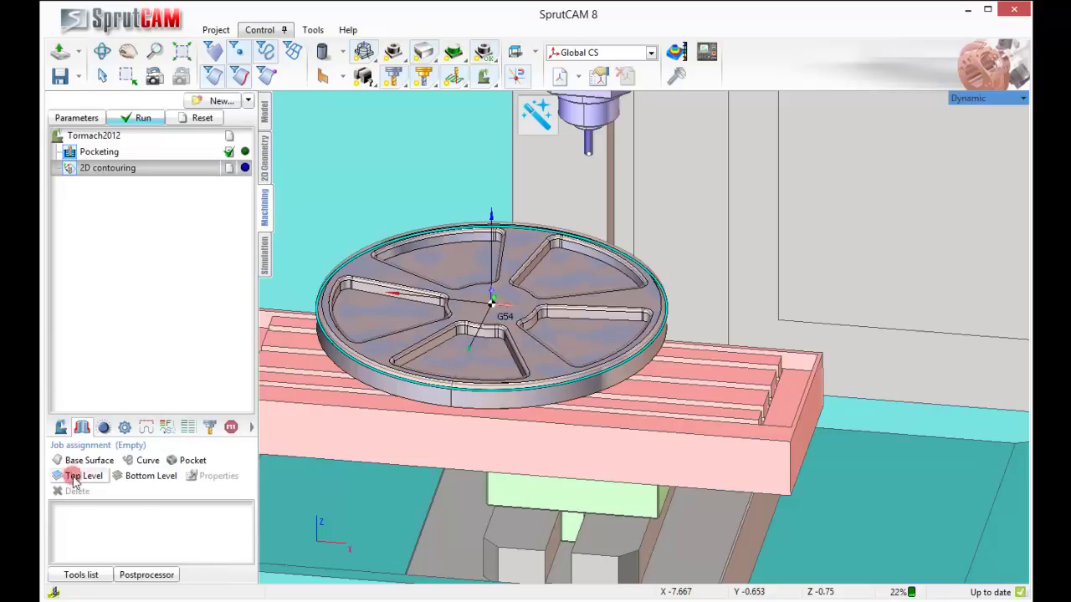
pyautogui.click(150, 462)
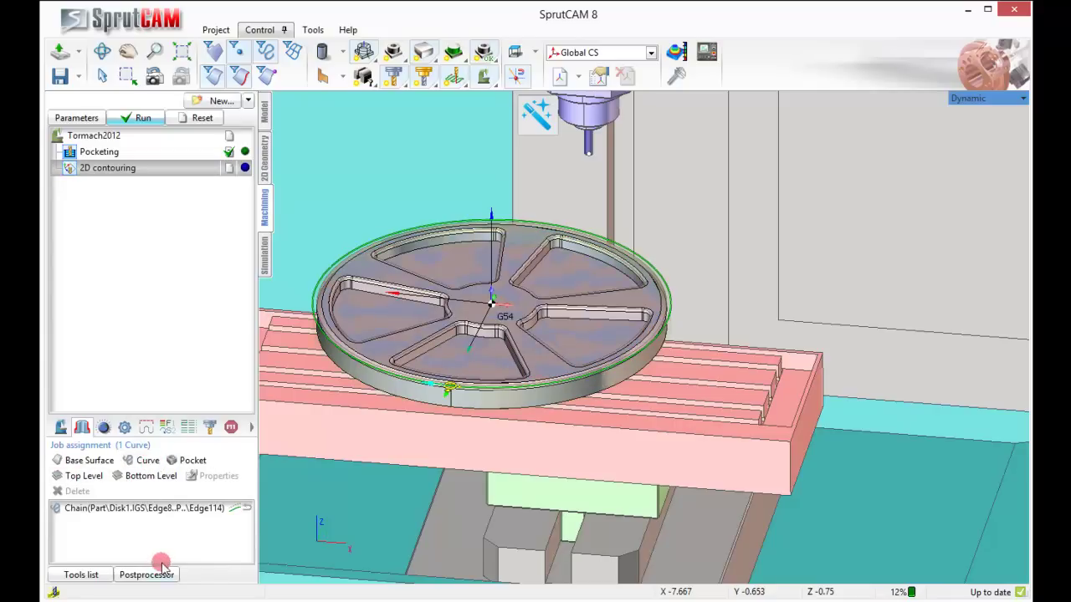
# Change the 2D contouring tool to an Engraver with diameter D .75 in and angle a 45.
pyautogui.doubleClick(137, 171)
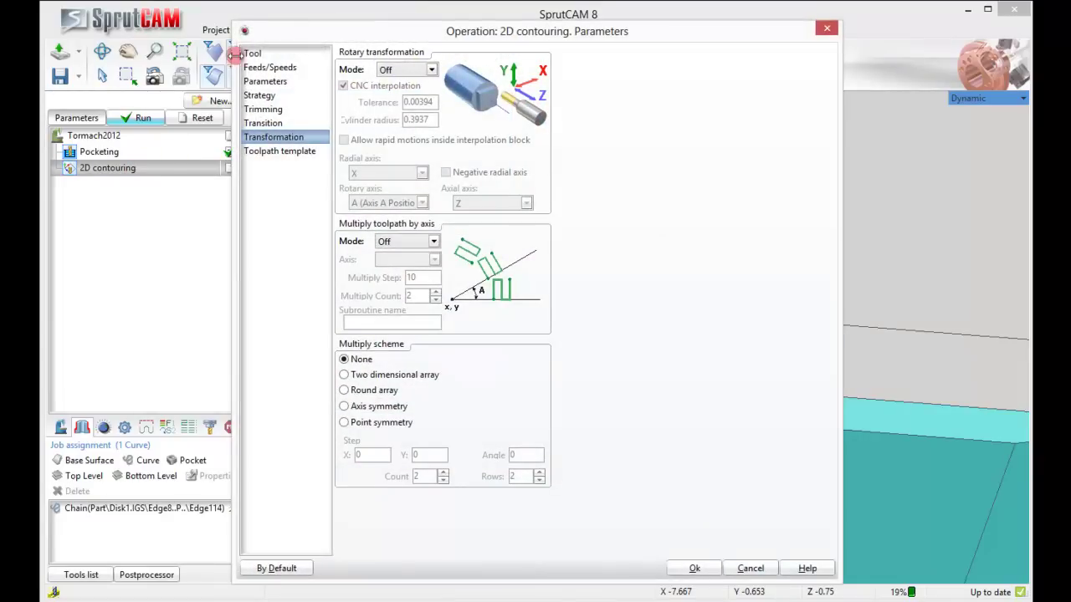
pyautogui.click(251, 55)
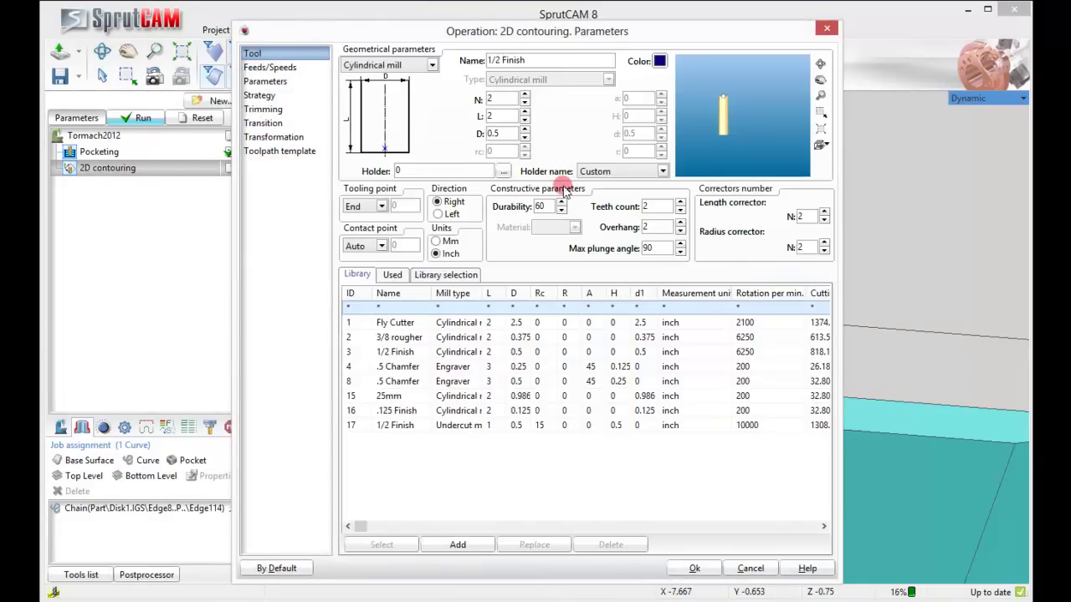
pyautogui.click(431, 66)
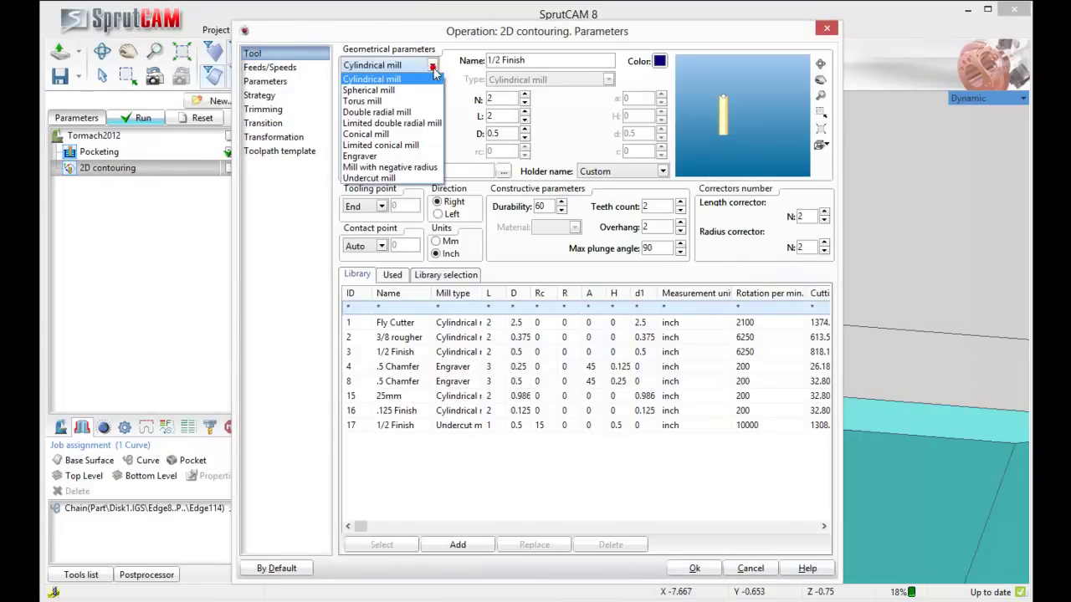
pyautogui.click(387, 157)
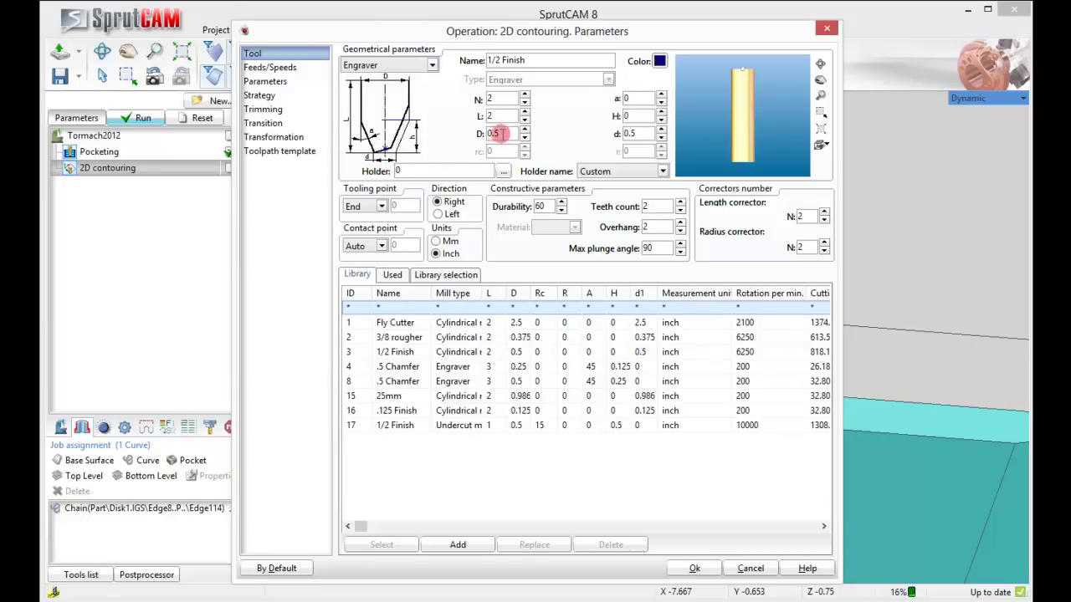
pyautogui.click(455, 144)
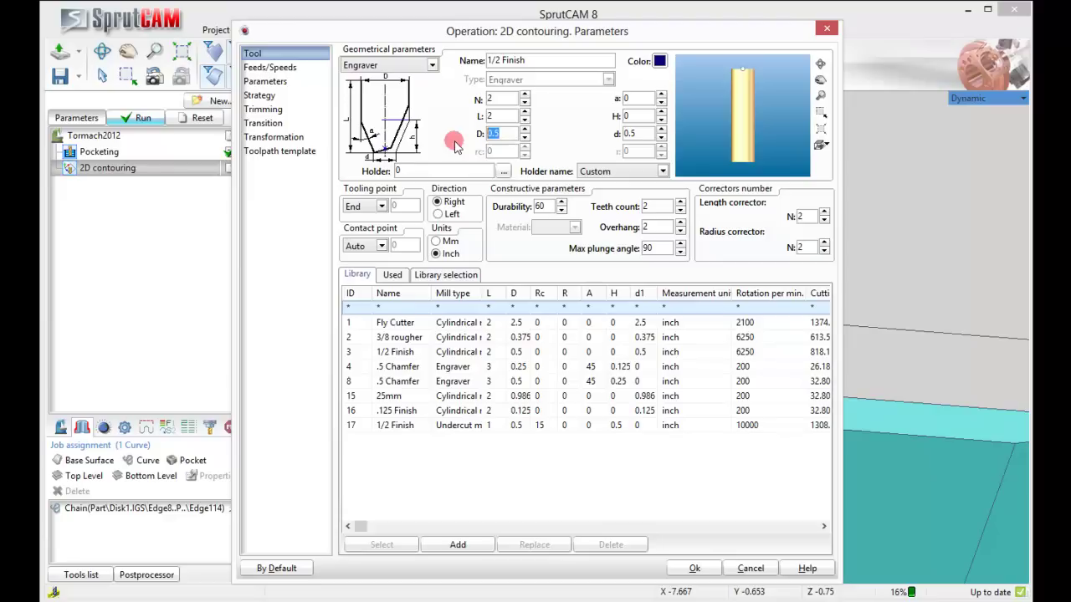
pyautogui.write('.75')
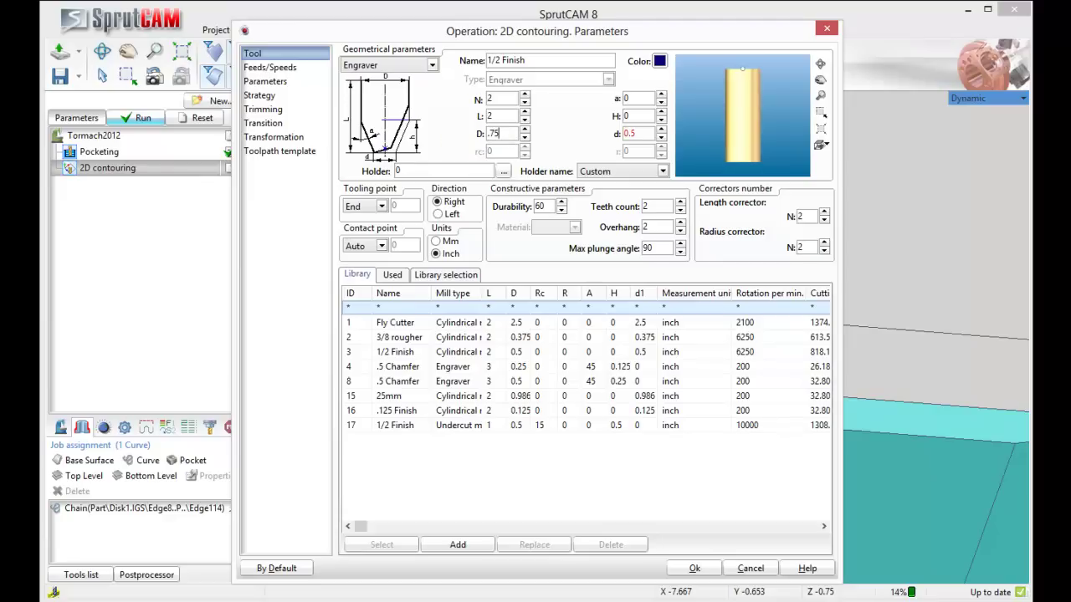
pyautogui.click(643, 97)
pyautogui.write('45')
# Set the engraver's tip diameter d to .05 and inspect the tip in the tool preview.
pyautogui.click(633, 134)
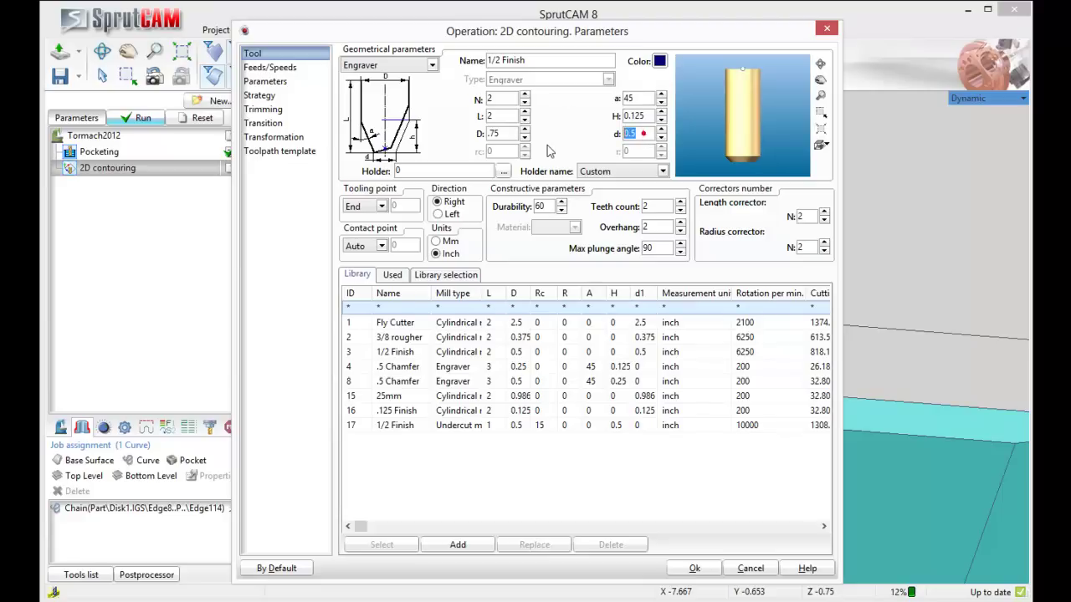
pyautogui.write('0')
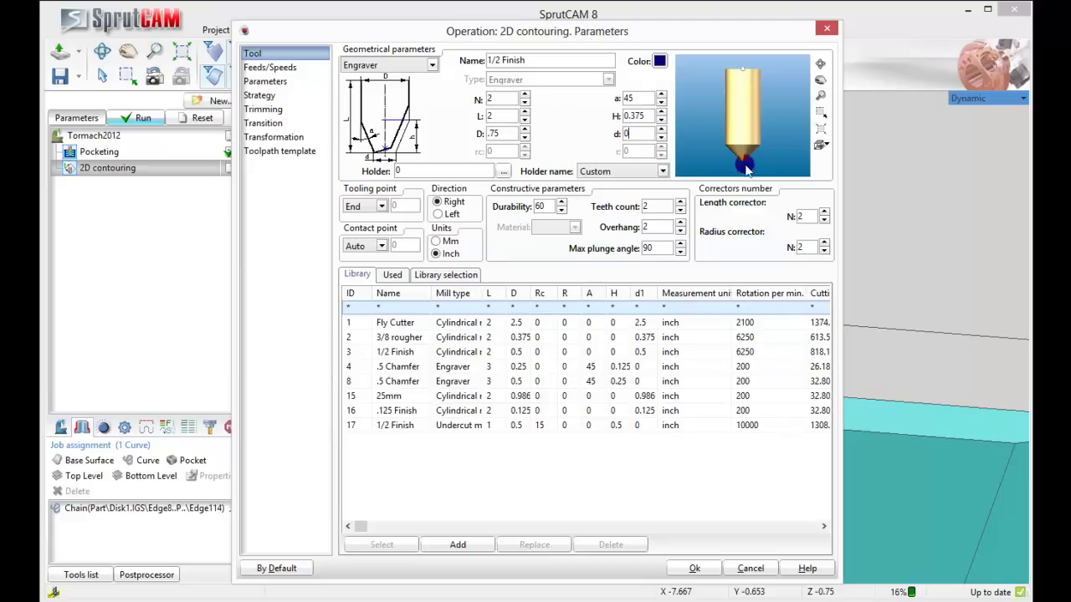
pyautogui.scroll(5, 755, 114)
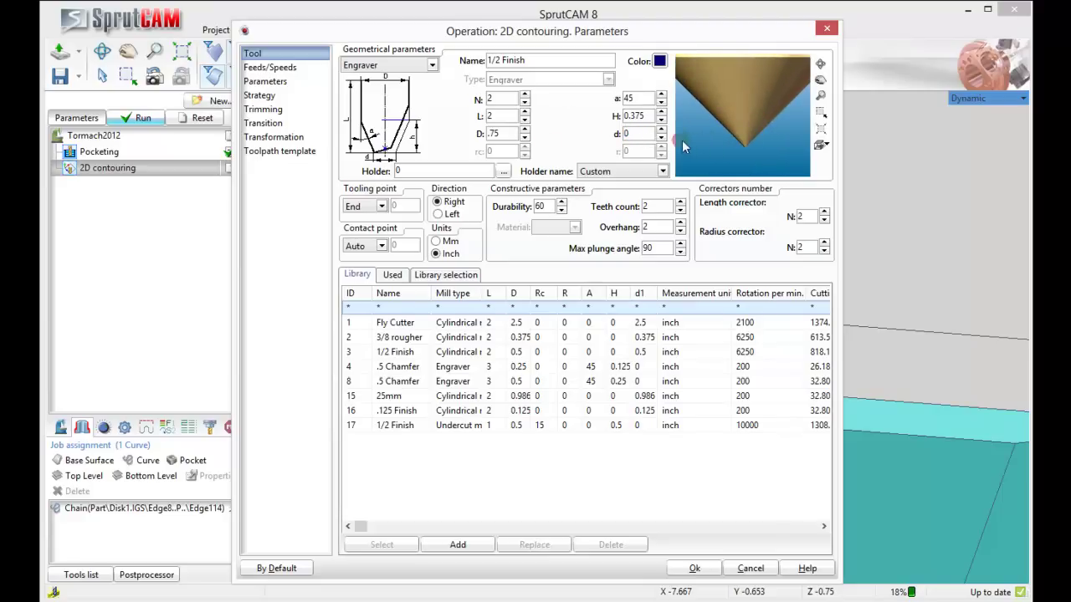
pyautogui.write('05')
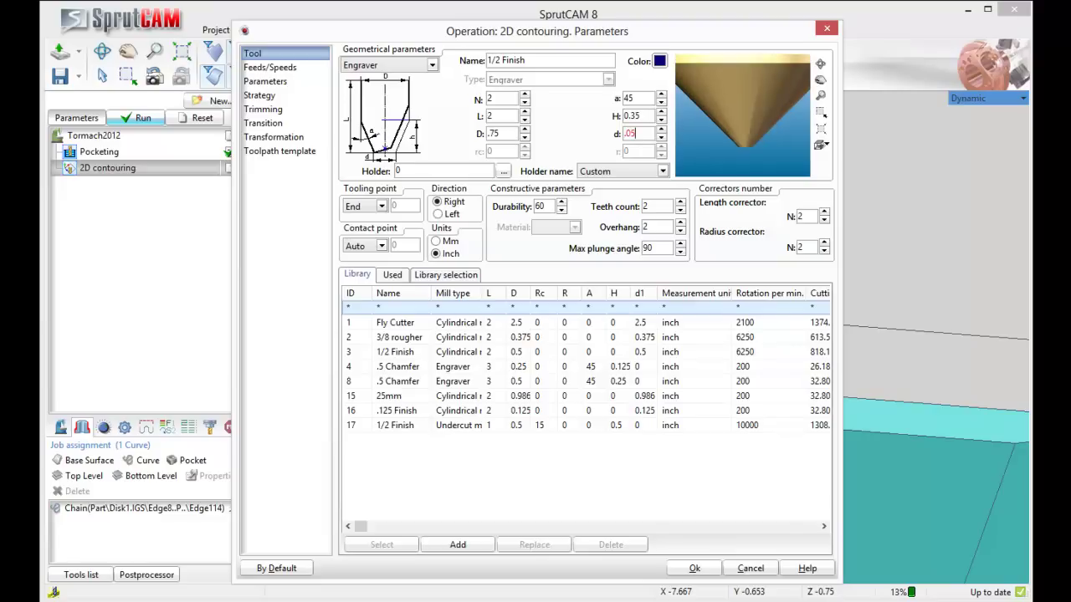
pyautogui.scroll(-4, 745, 151)
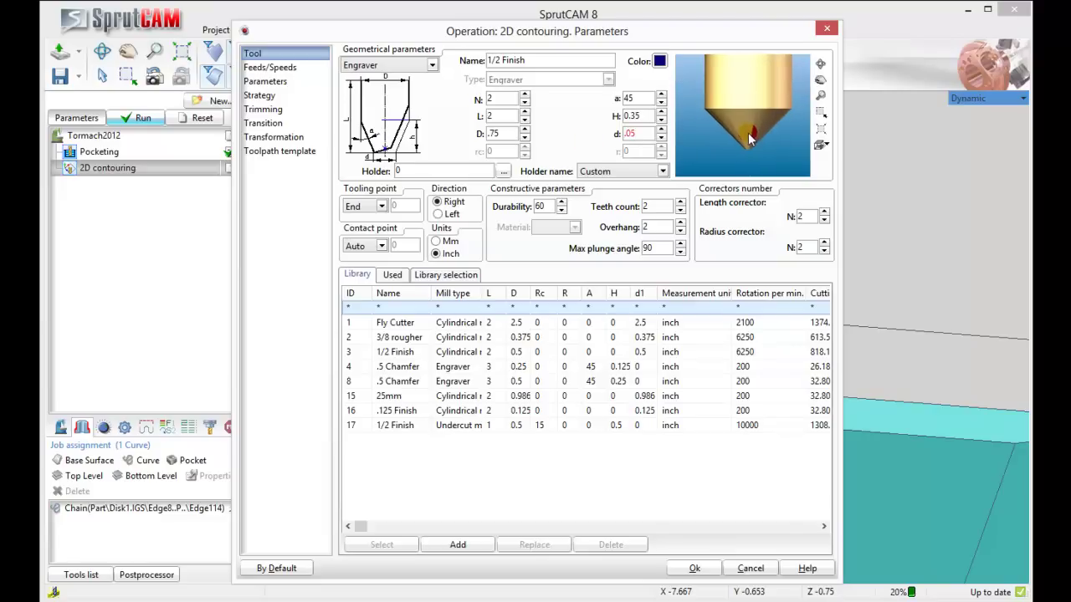
pyautogui.scroll(3, 745, 138)
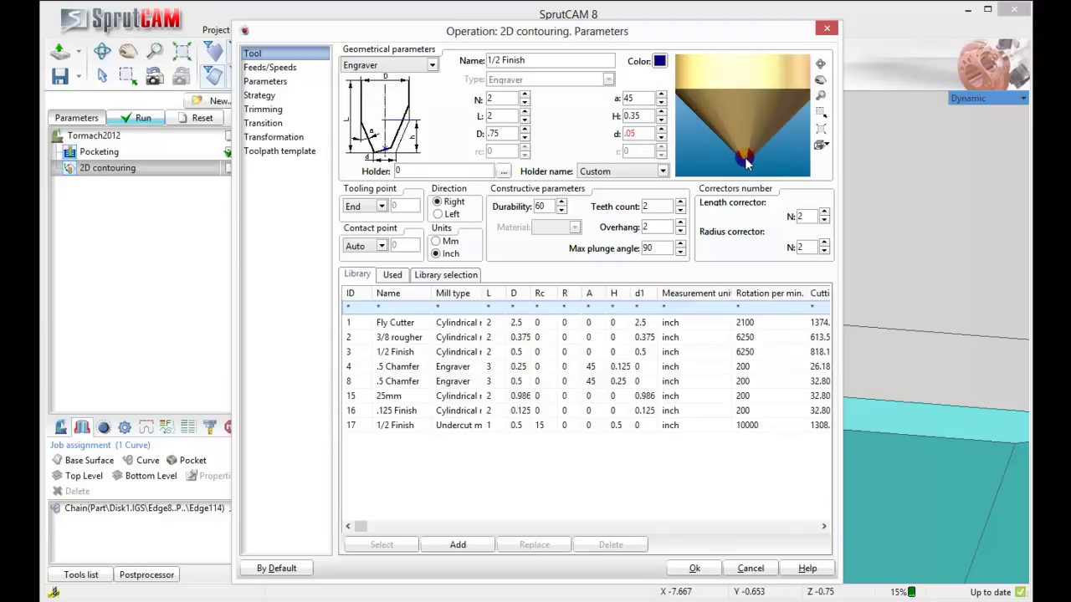
pyautogui.moveTo(746, 163); pyautogui.dragTo(751, 154)
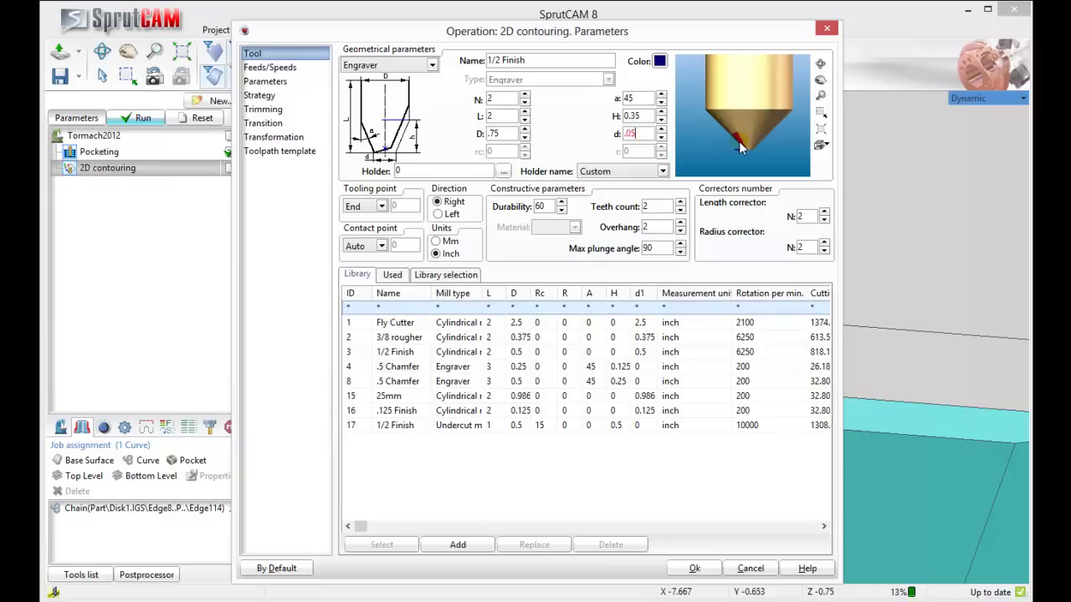
# Set the engraver's contact point to Height with a value of .05, inspect it in the preview, and go to the feeds and speeds settings.
pyautogui.click(380, 246)
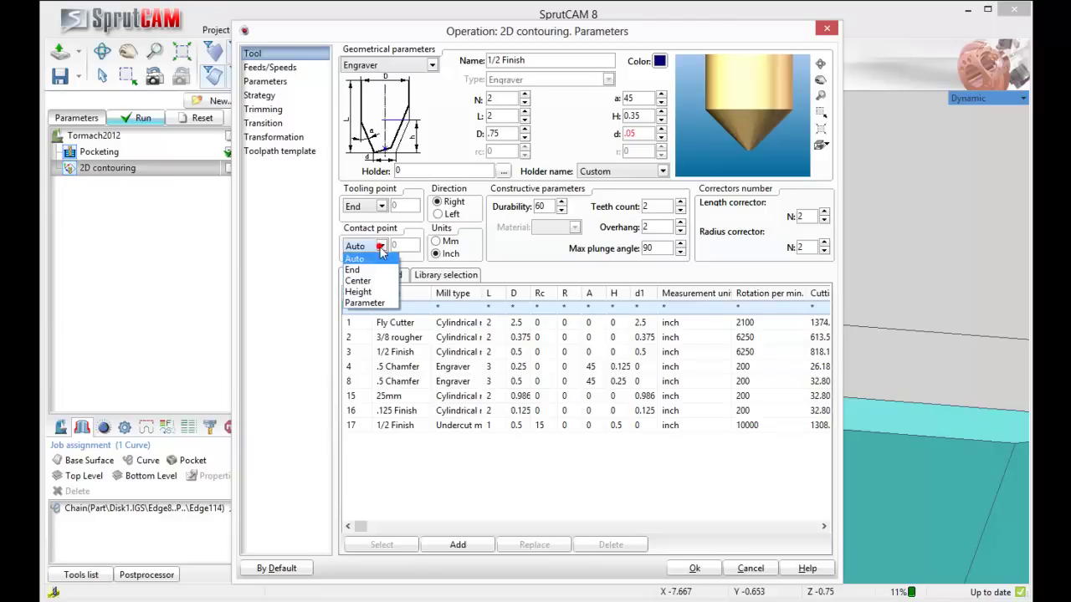
pyautogui.click(359, 293)
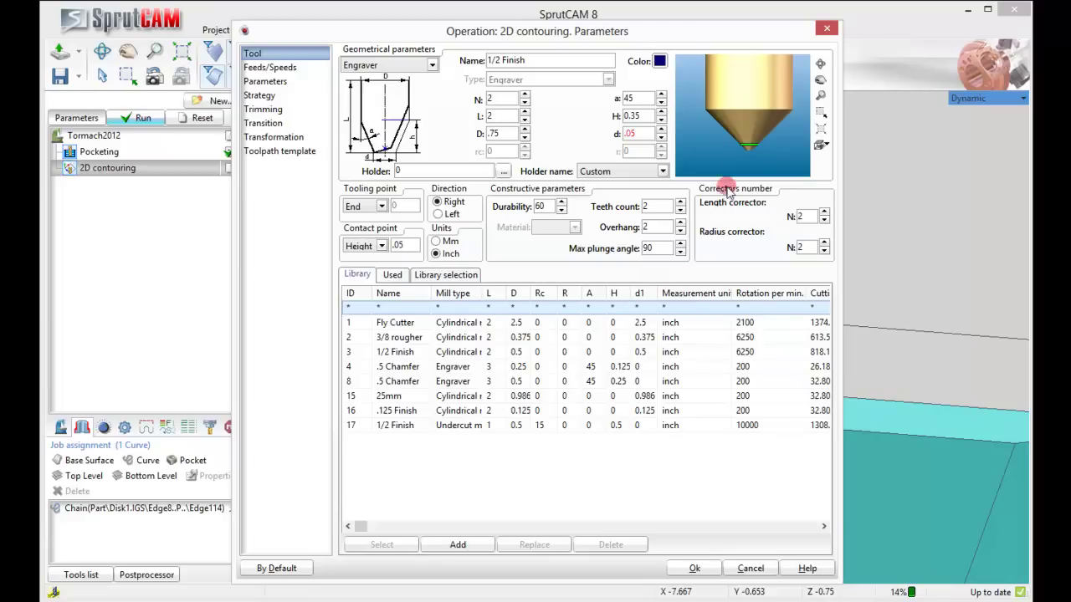
pyautogui.scroll(3, 745, 150)
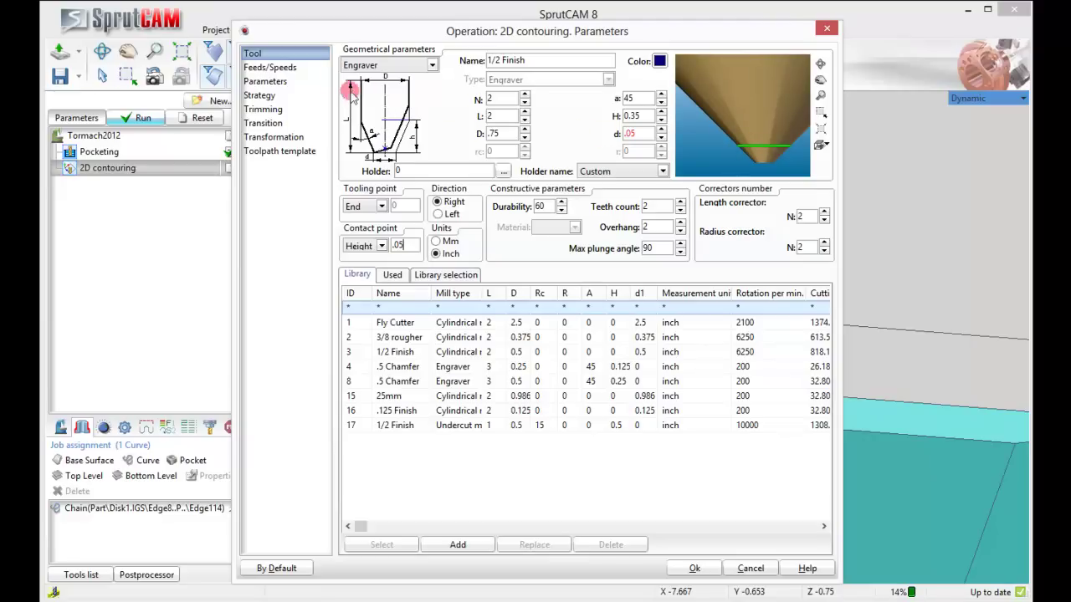
pyautogui.click(285, 69)
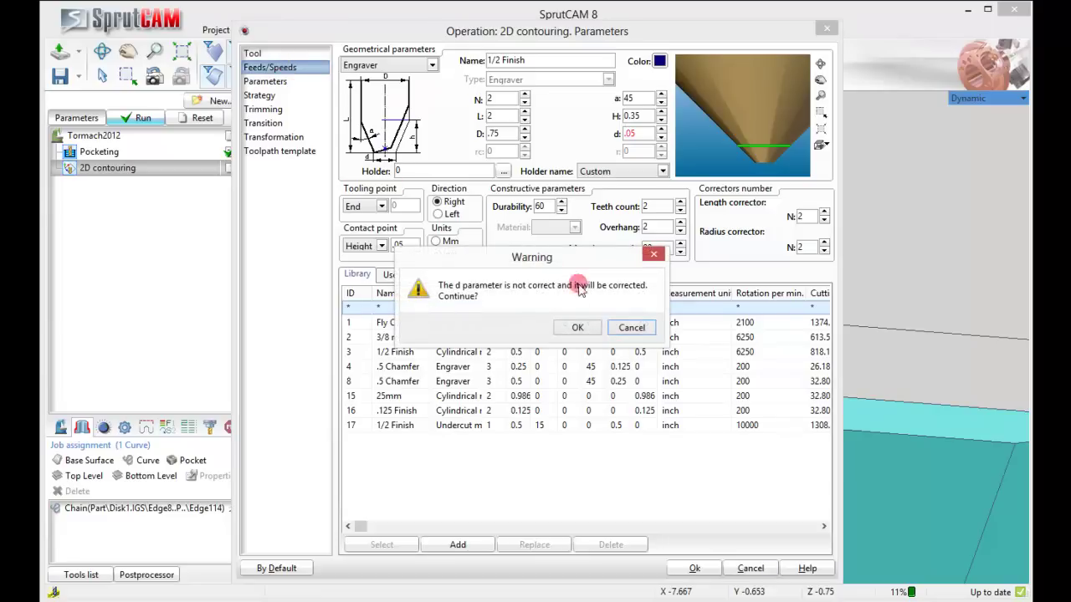
# Accept the correction of the engraver's d parameter and recheck the tool in its preview.
pyautogui.click(577, 327)
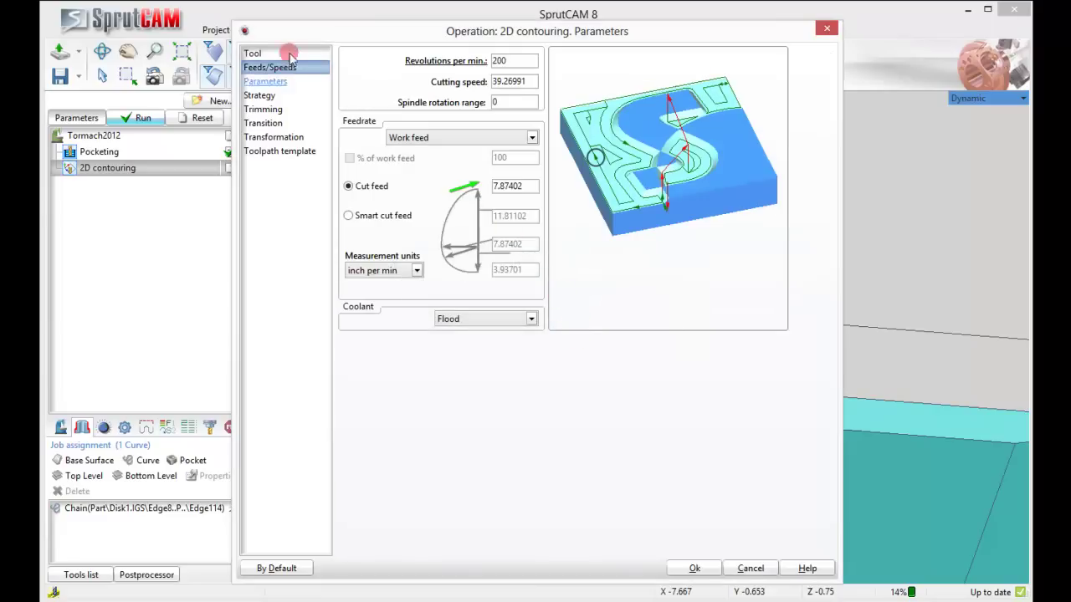
pyautogui.click(253, 52)
pyautogui.click(728, 143)
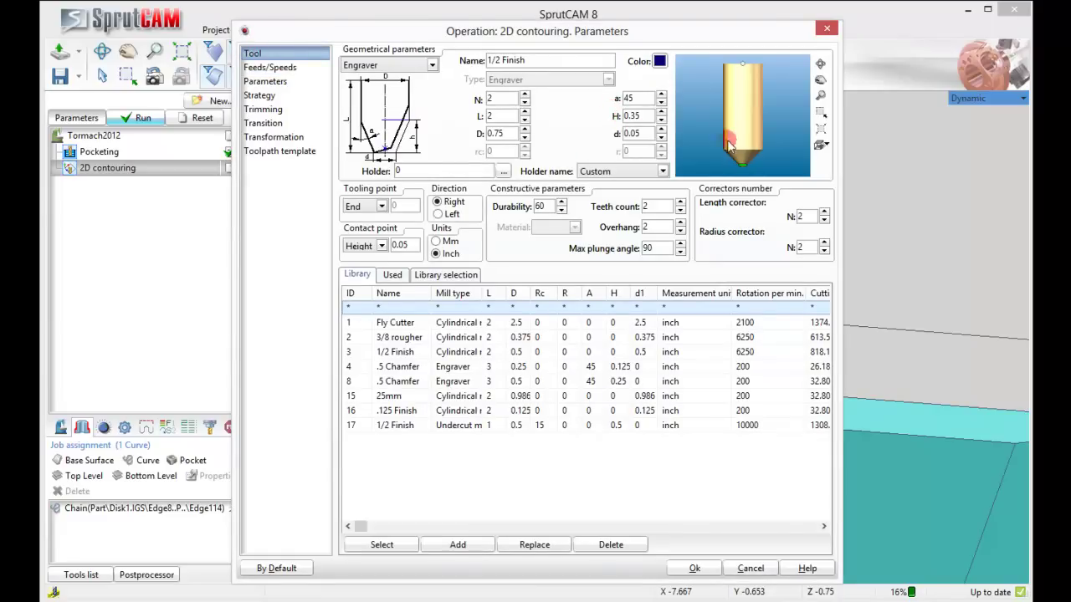
pyautogui.click(260, 66)
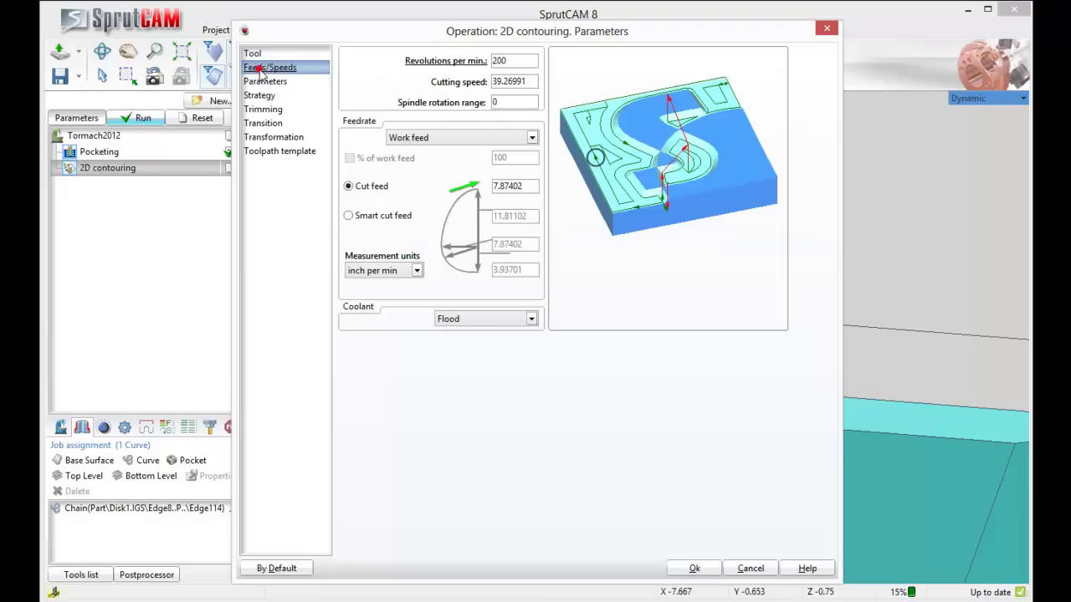
# Enable the Z retract height for the 2D contouring operation, set it to 0.1, and accept the parameters.
pyautogui.click(266, 83)
pyautogui.click(268, 94)
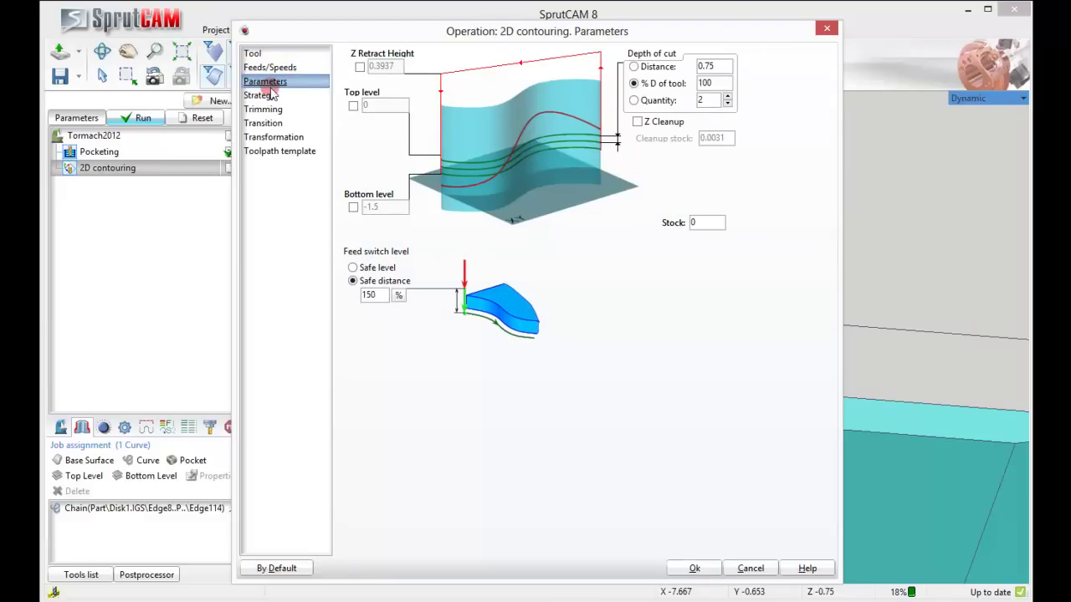
pyautogui.click(359, 67)
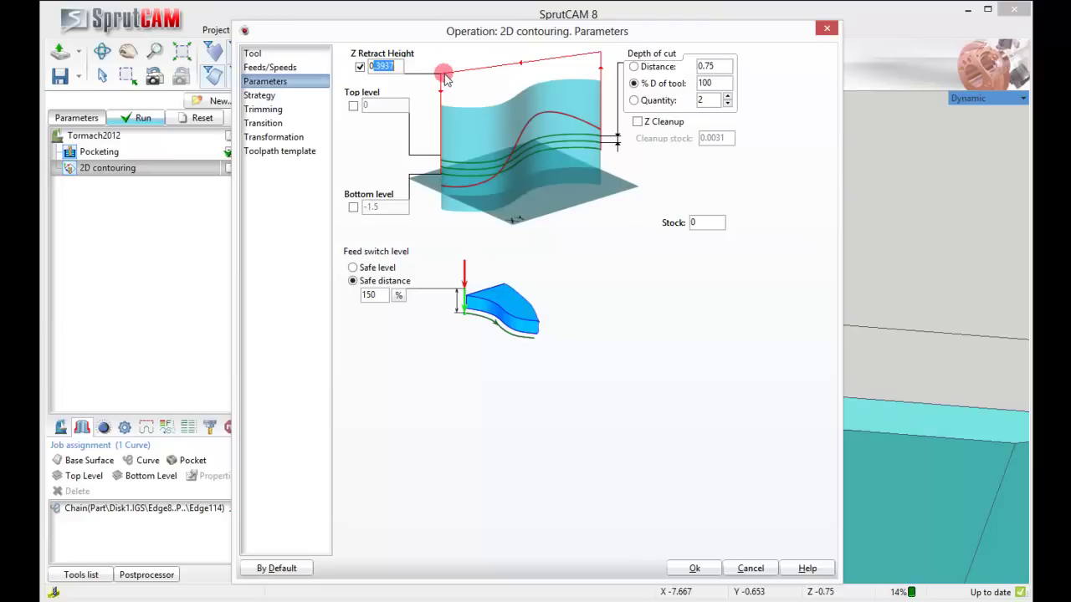
pyautogui.click(693, 568)
# Add the lower edge of the disk's outer rim chamfer to the job assignment as both top level and bottom level.
pyautogui.scroll(5, 566, 312)
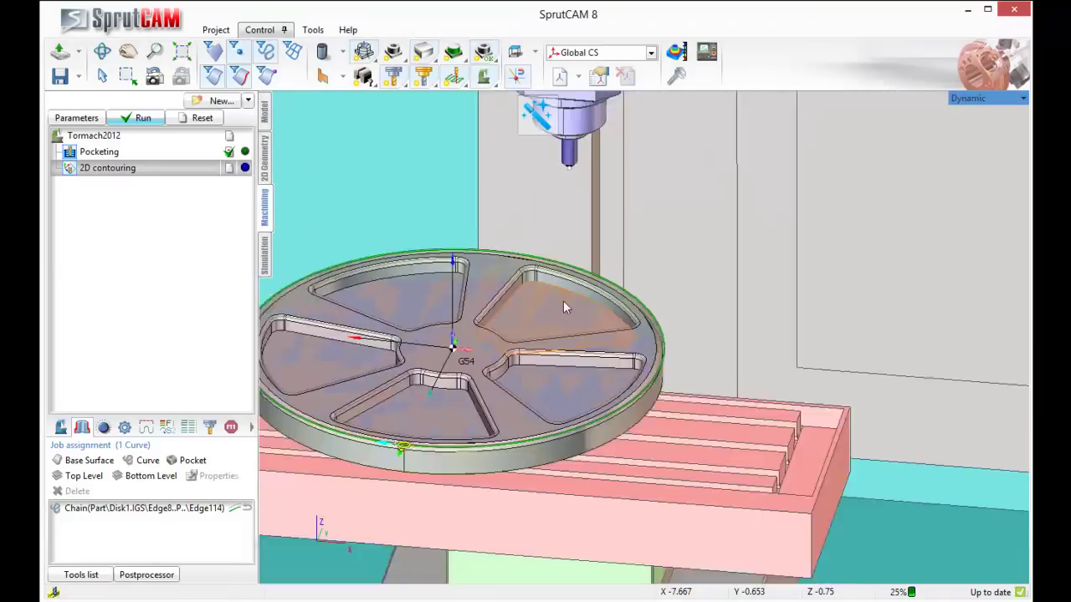
pyautogui.moveTo(698, 429); pyautogui.dragTo(682, 254, button='middle')
pyautogui.click(121, 360)
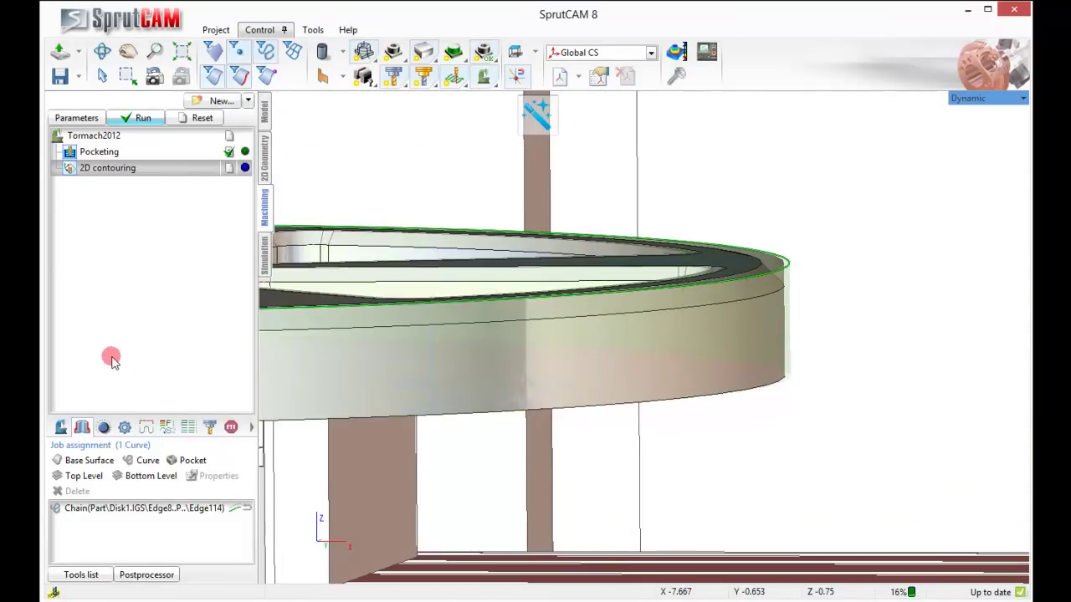
pyautogui.click(719, 306)
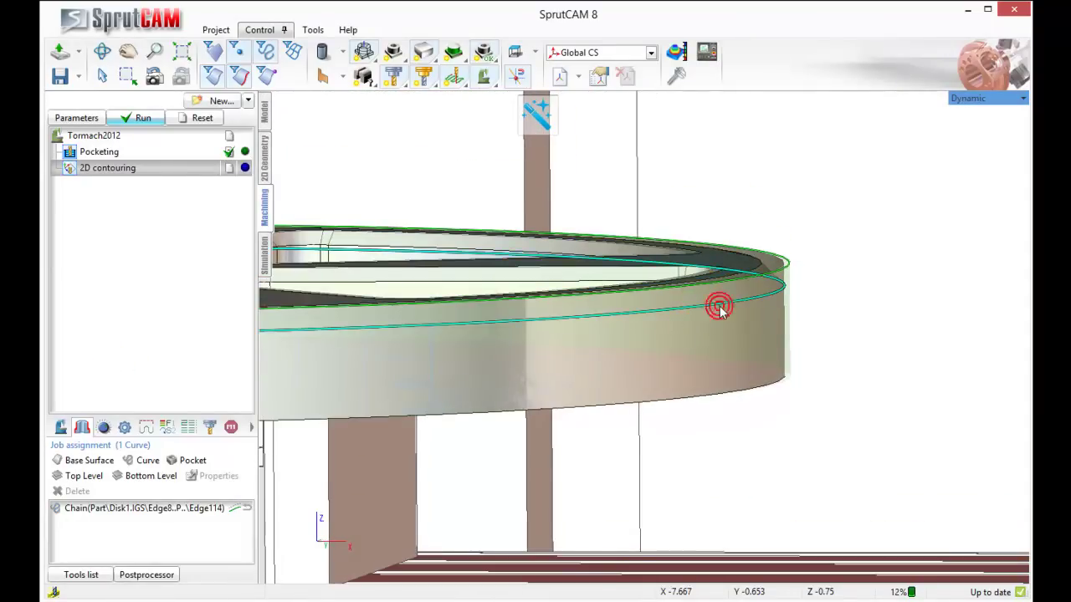
pyautogui.click(102, 476)
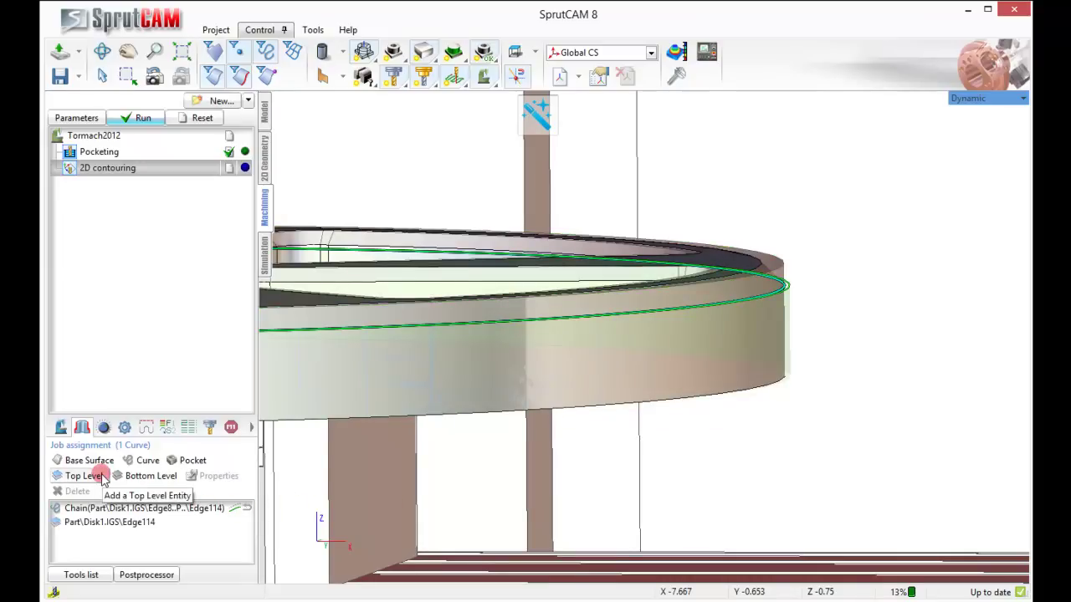
pyautogui.click(136, 475)
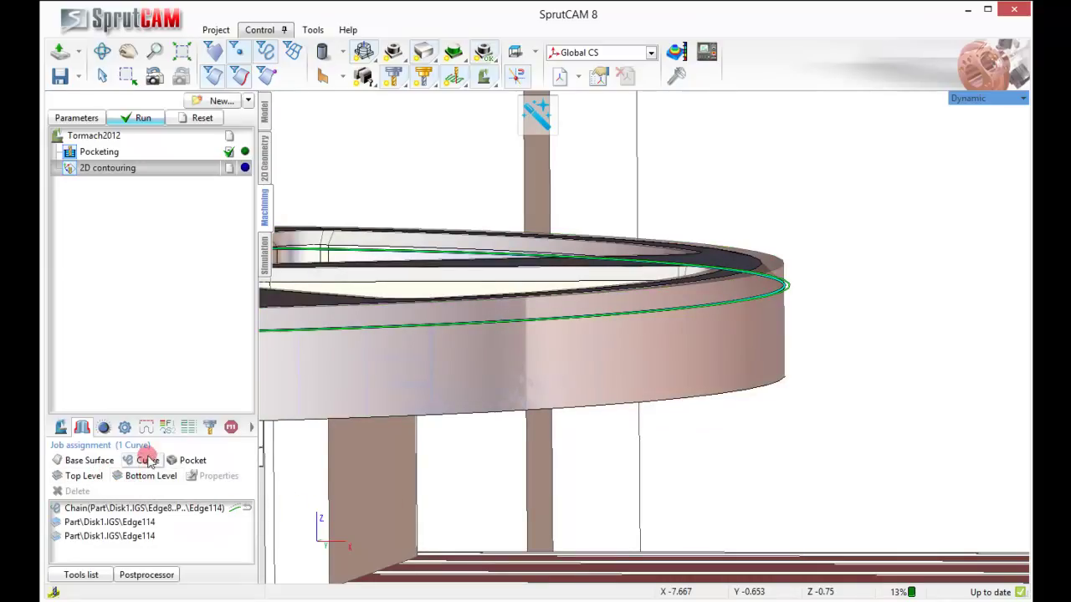
# Inspect the rim contour and clear all items from the 2D contouring job assignment.
pyautogui.click(344, 388)
pyautogui.moveTo(592, 371); pyautogui.dragTo(688, 377, button='middle')
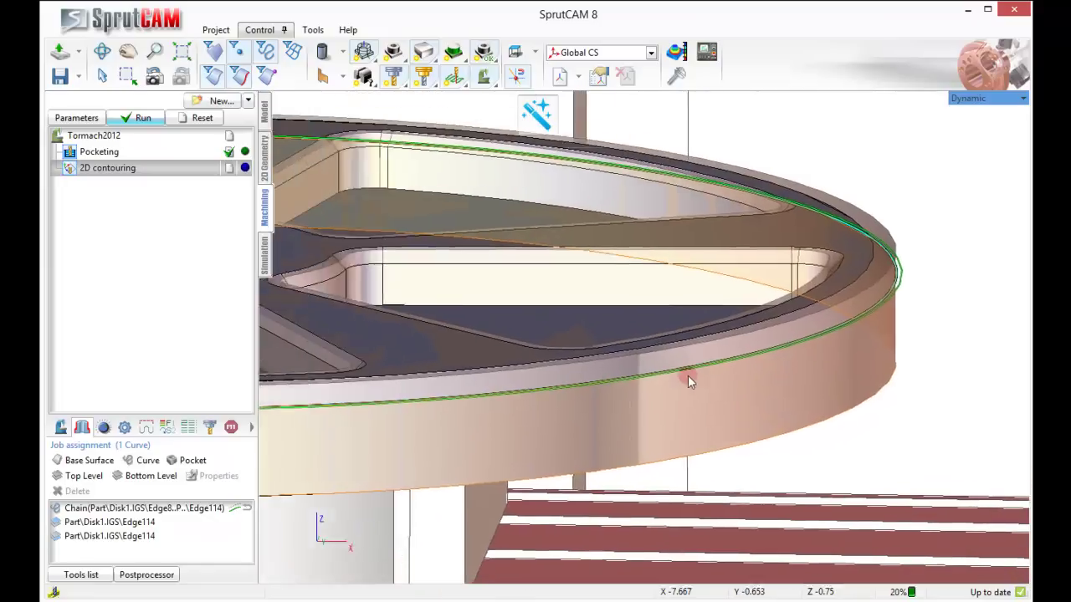
pyautogui.scroll(-2, 725, 388)
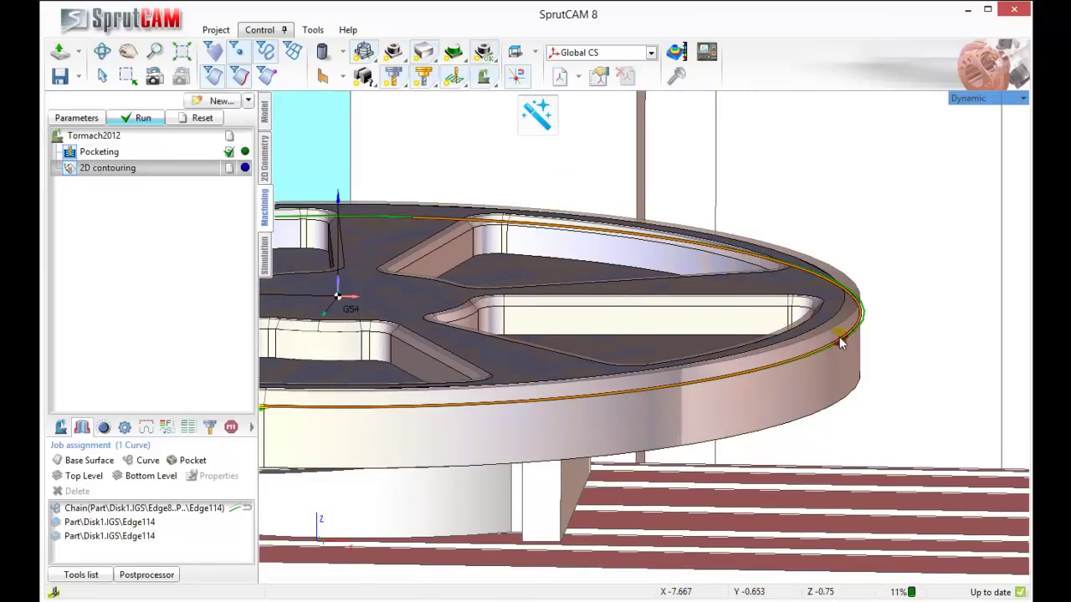
pyautogui.rightClick(198, 536)
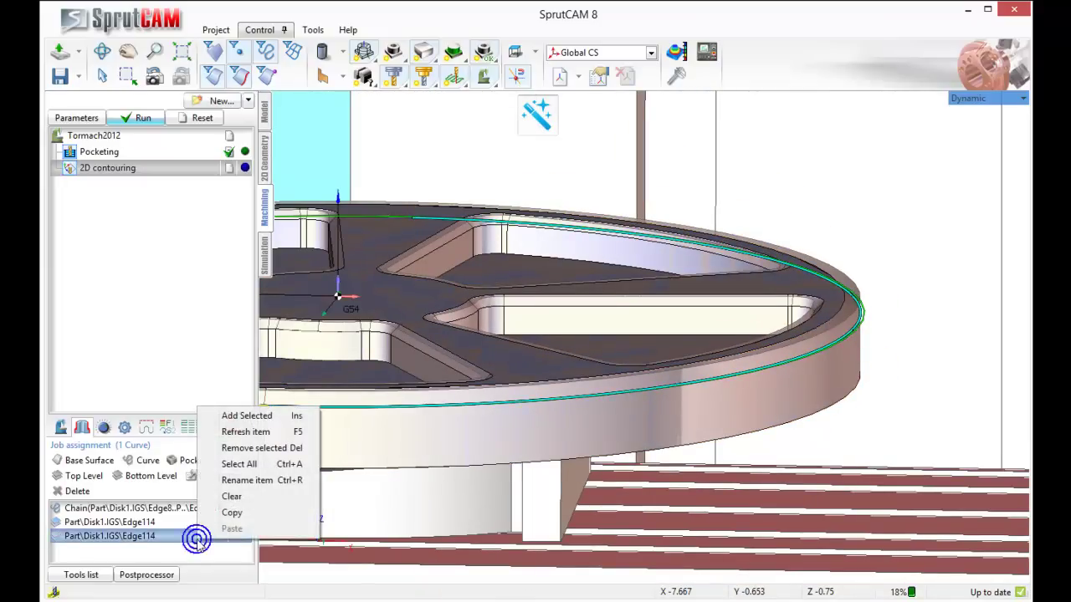
pyautogui.click(226, 498)
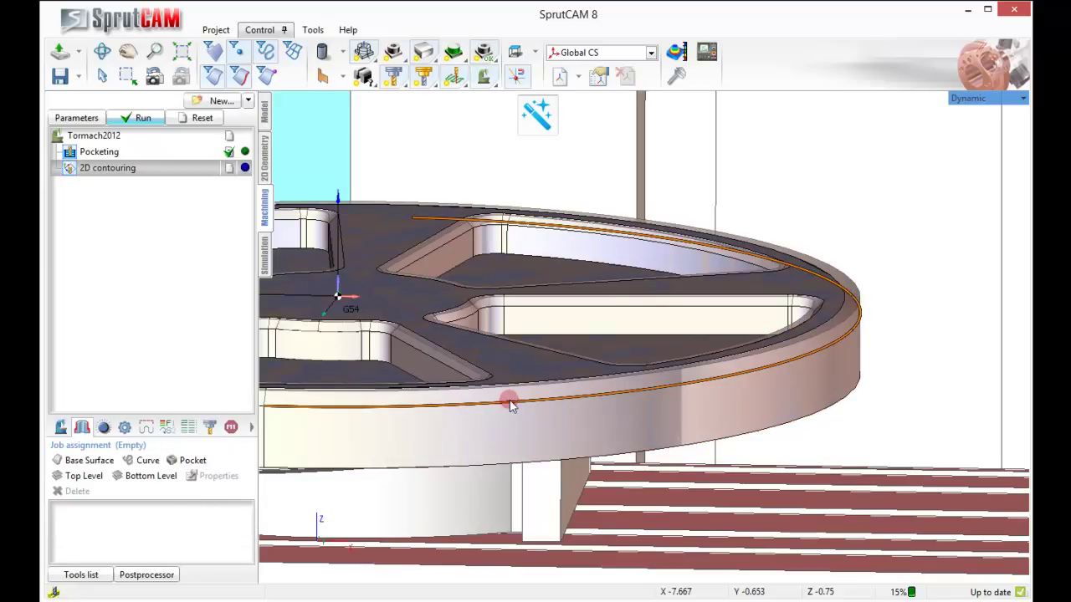
# Assign the lower edges of the outer rim chamfer as the contouring curve and use the same rim edge as bottom level.
pyautogui.click(824, 357)
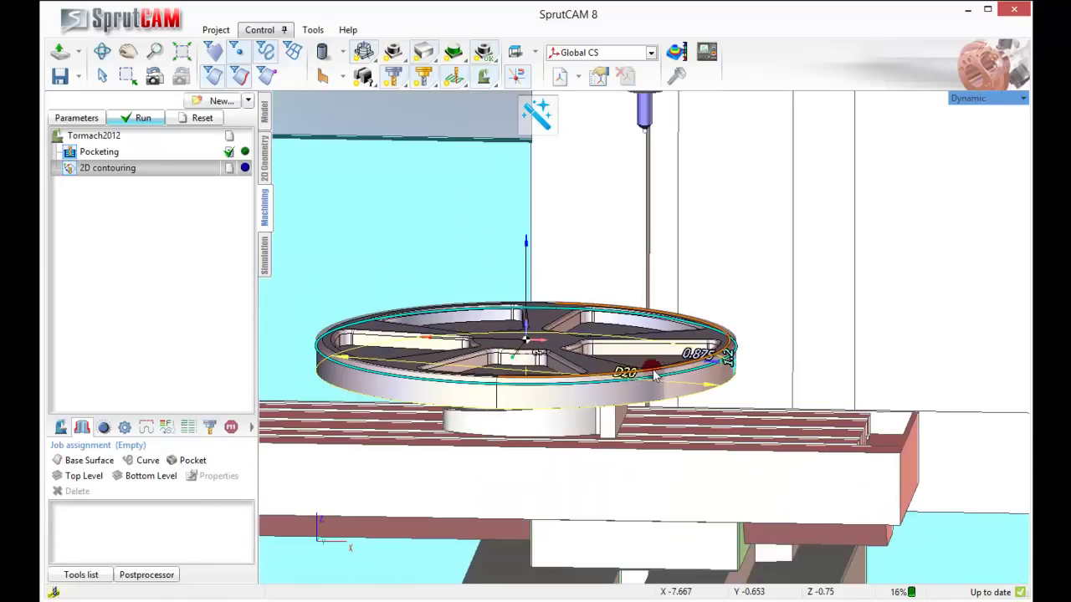
pyautogui.click(142, 461)
pyautogui.scroll(5, 705, 341)
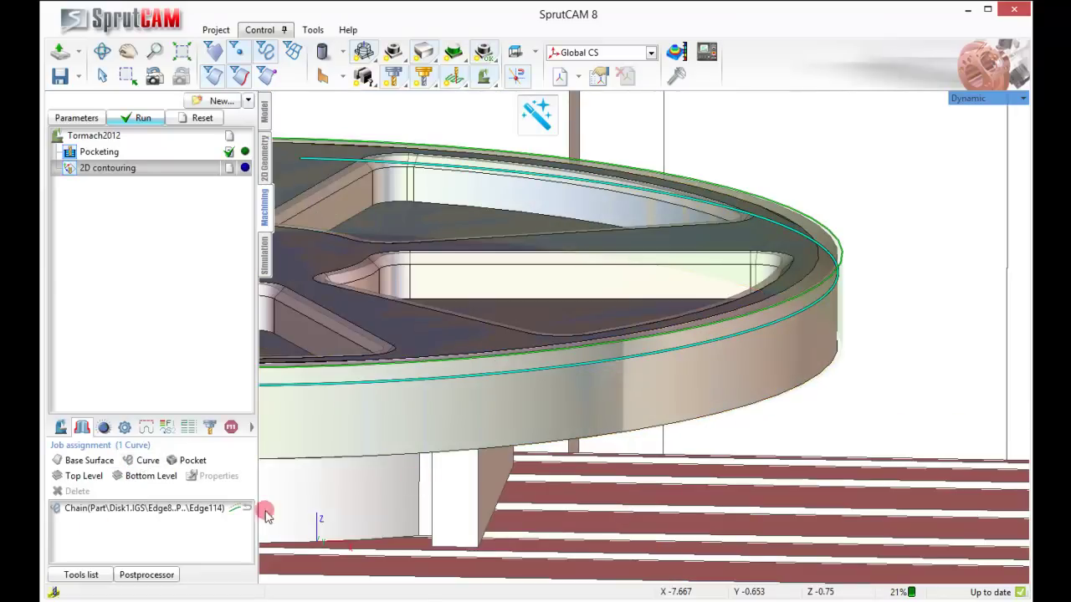
pyautogui.click(137, 475)
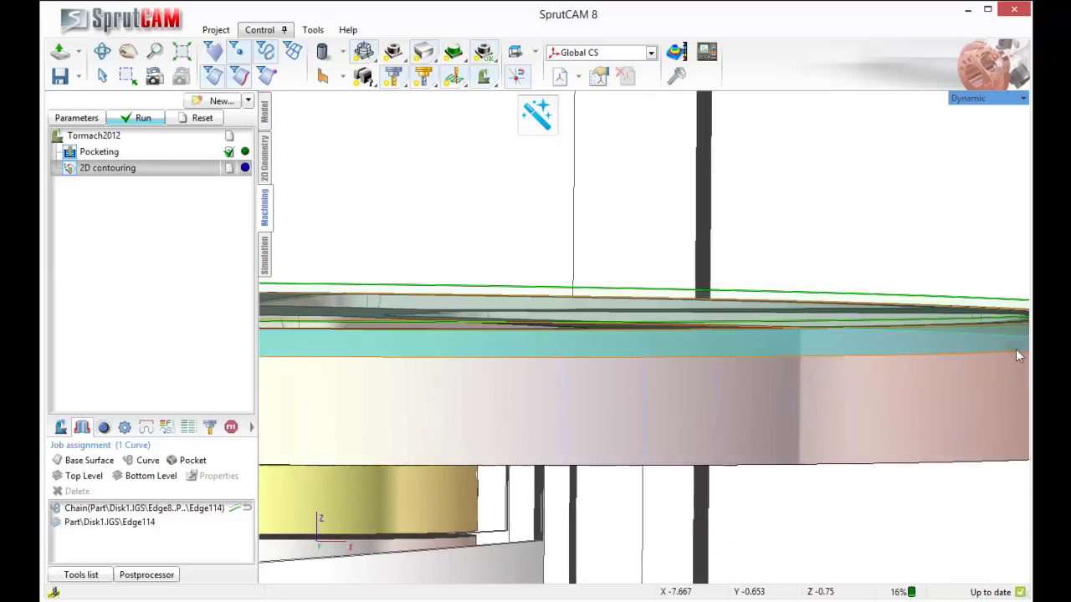
pyautogui.moveTo(1016, 355); pyautogui.dragTo(840, 371)
pyautogui.moveTo(837, 365); pyautogui.dragTo(836, 371, button='right')
pyautogui.scroll(-3, 837, 368)
pyautogui.moveTo(836, 370); pyautogui.dragTo(665, 344, button='middle')
pyautogui.moveTo(665, 343); pyautogui.dragTo(624, 345, button='right')
pyautogui.moveTo(624, 345); pyautogui.dragTo(627, 347)
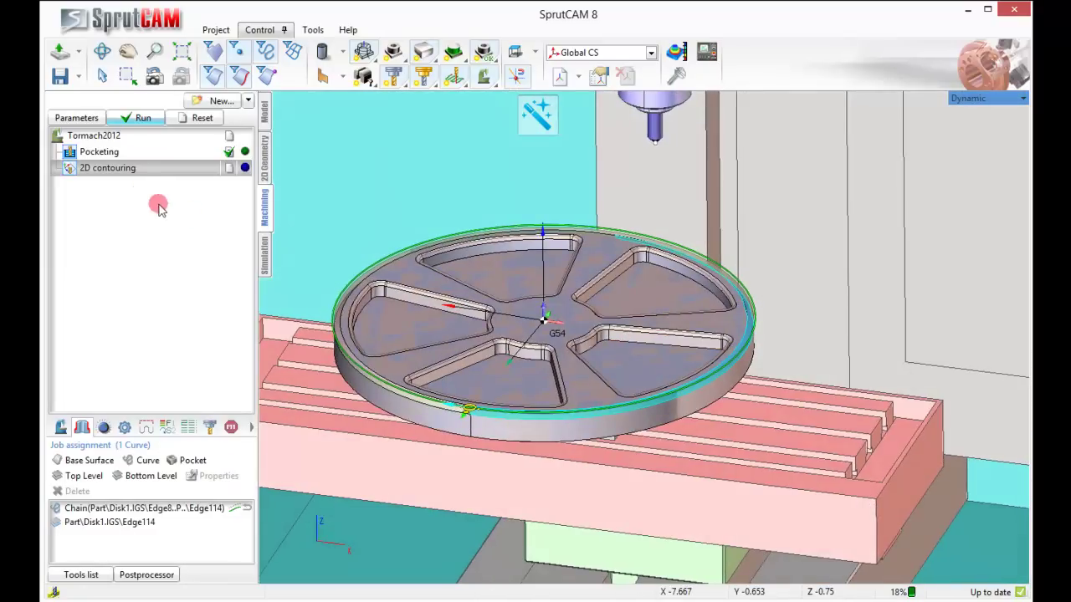
# Set the 2D contouring top level to 0, the depth of cut to a quantity of 4, and the feed switch safe level to .05.
pyautogui.doubleClick(127, 168)
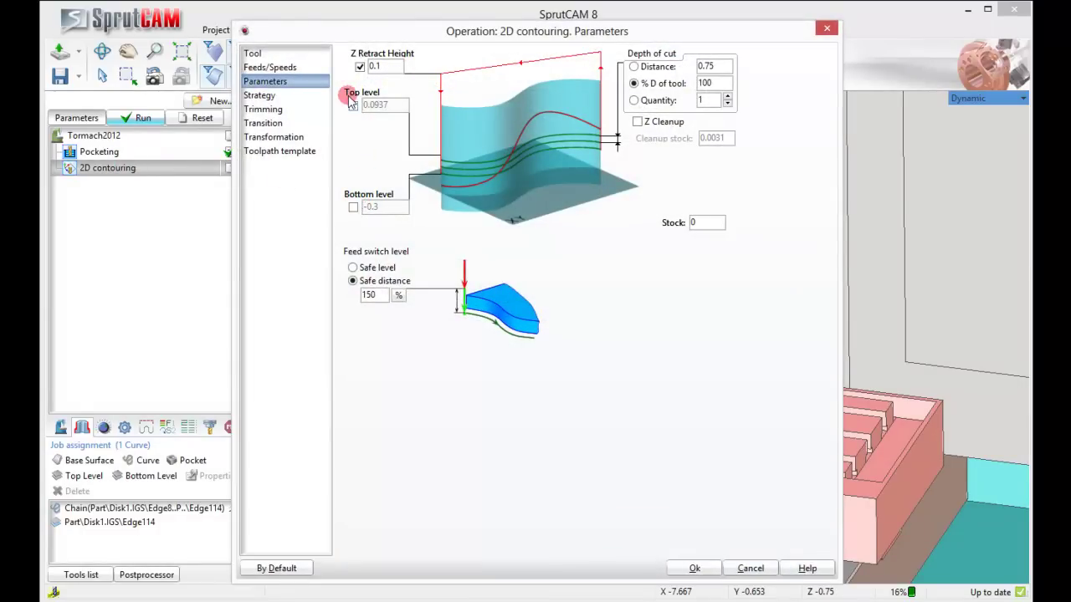
pyautogui.click(402, 101)
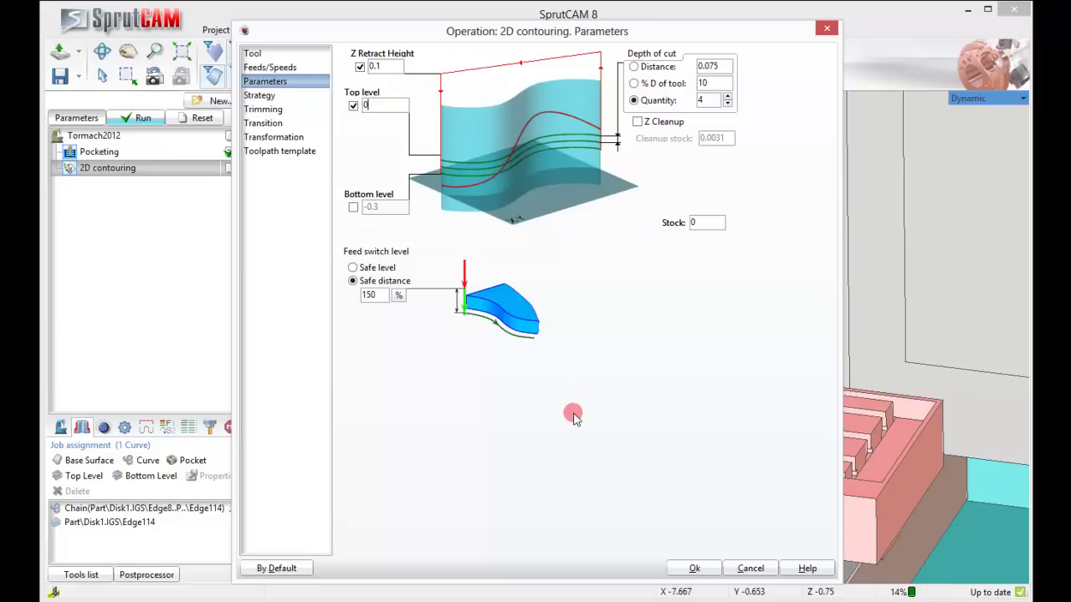
pyautogui.click(353, 267)
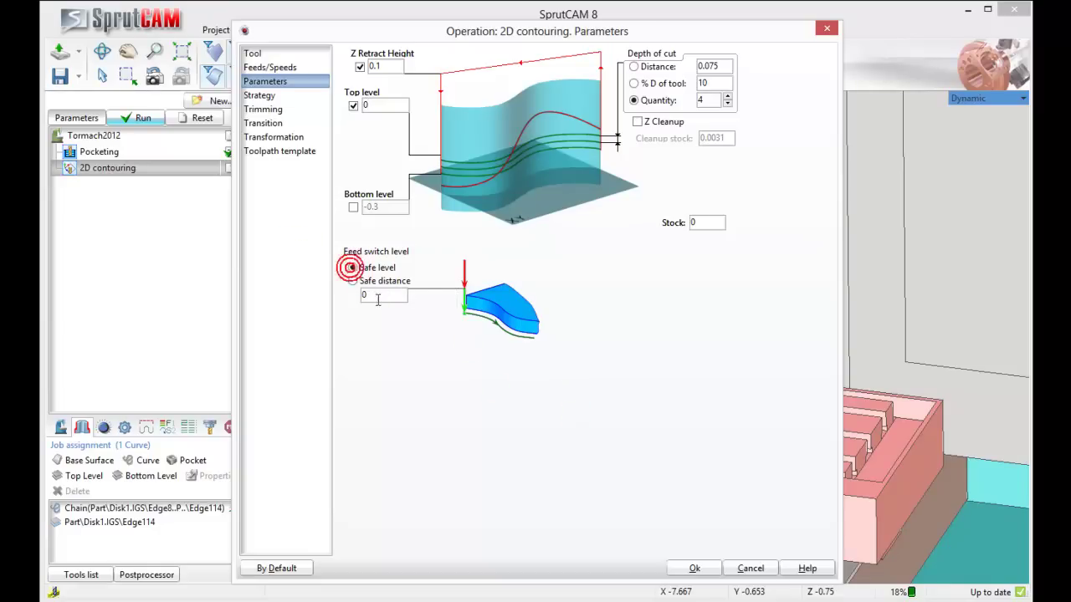
pyautogui.click(376, 298)
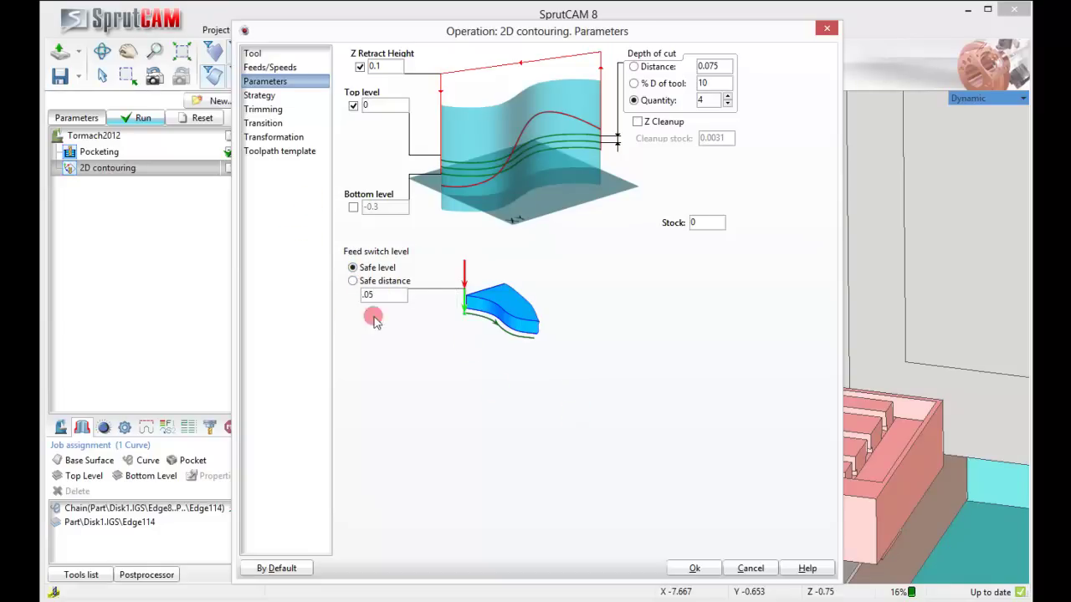
# Enable helical machining in the 2D contouring strategy and accept the parameters.
pyautogui.click(265, 96)
pyautogui.click(360, 370)
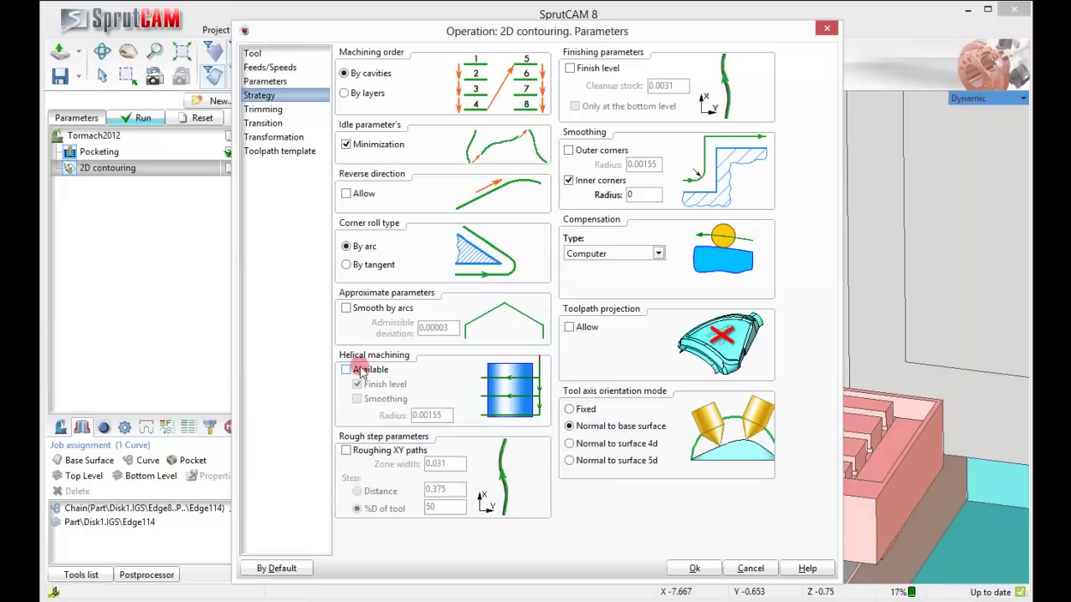
pyautogui.click(348, 370)
pyautogui.click(695, 570)
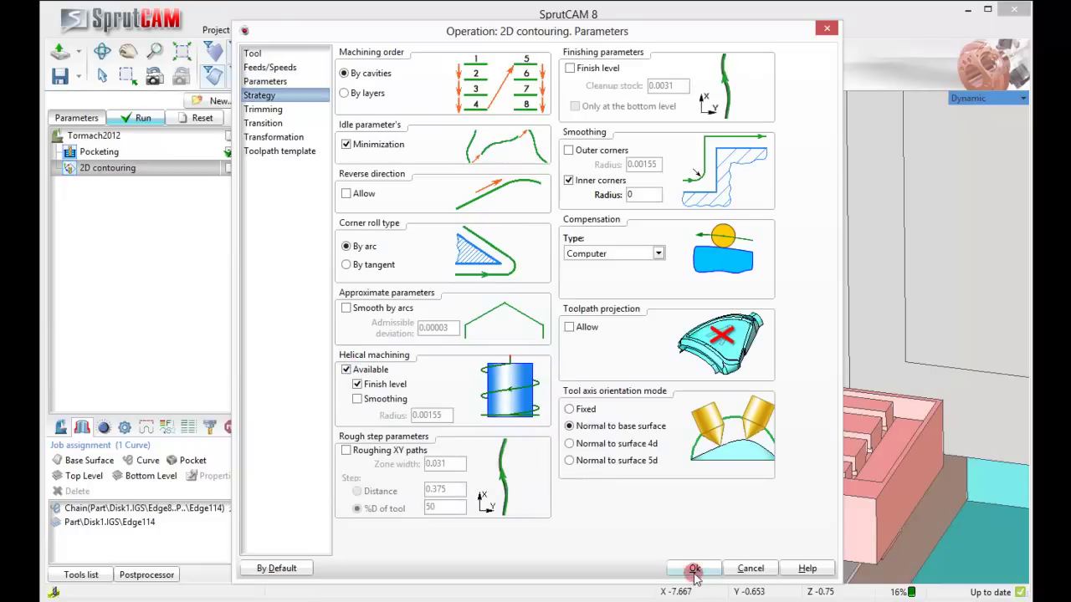
pyautogui.click(695, 569)
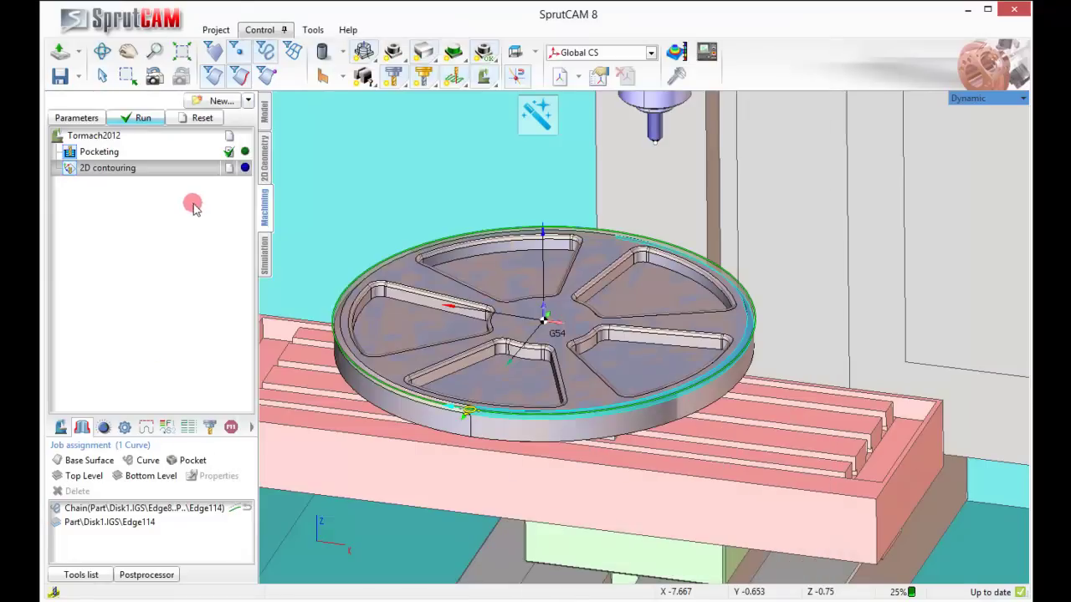
# Set the rotary transformation mode of the 2D contouring operation to Polar and accept the parameters.
pyautogui.doubleClick(148, 170)
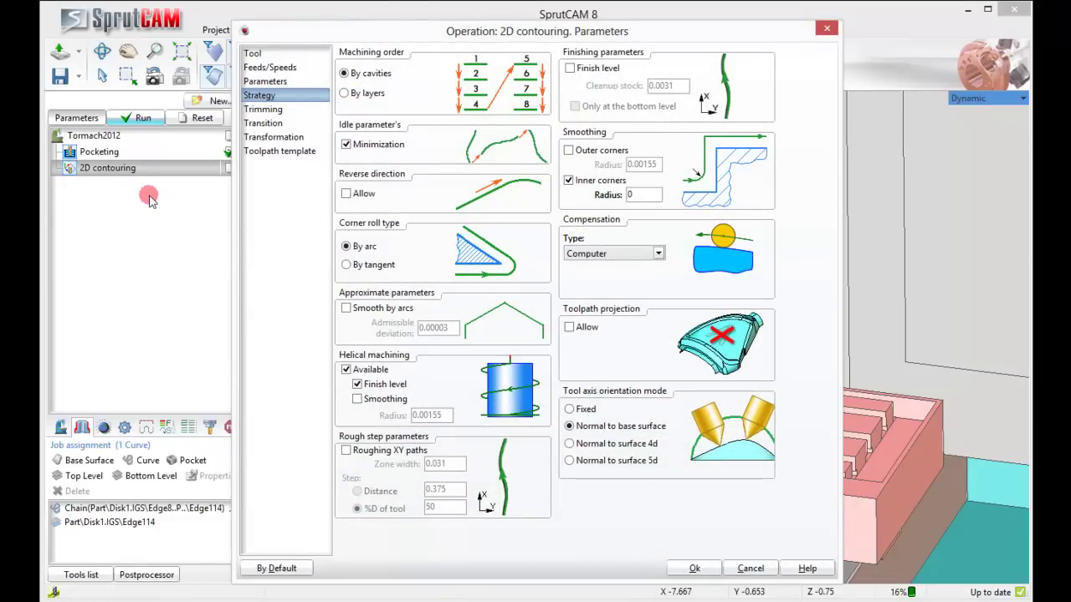
pyautogui.click(266, 137)
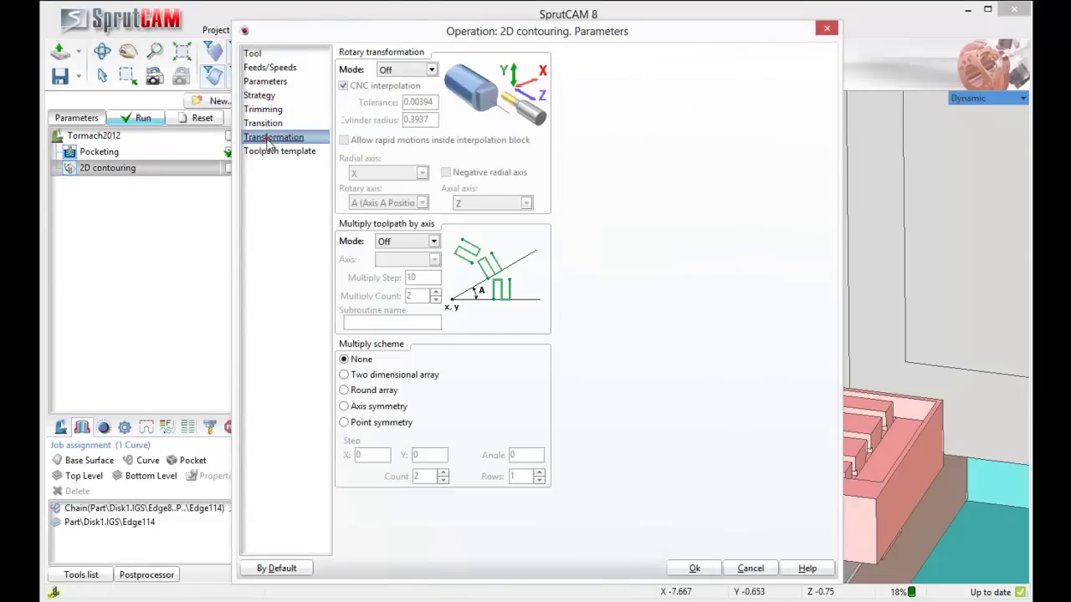
pyautogui.click(432, 69)
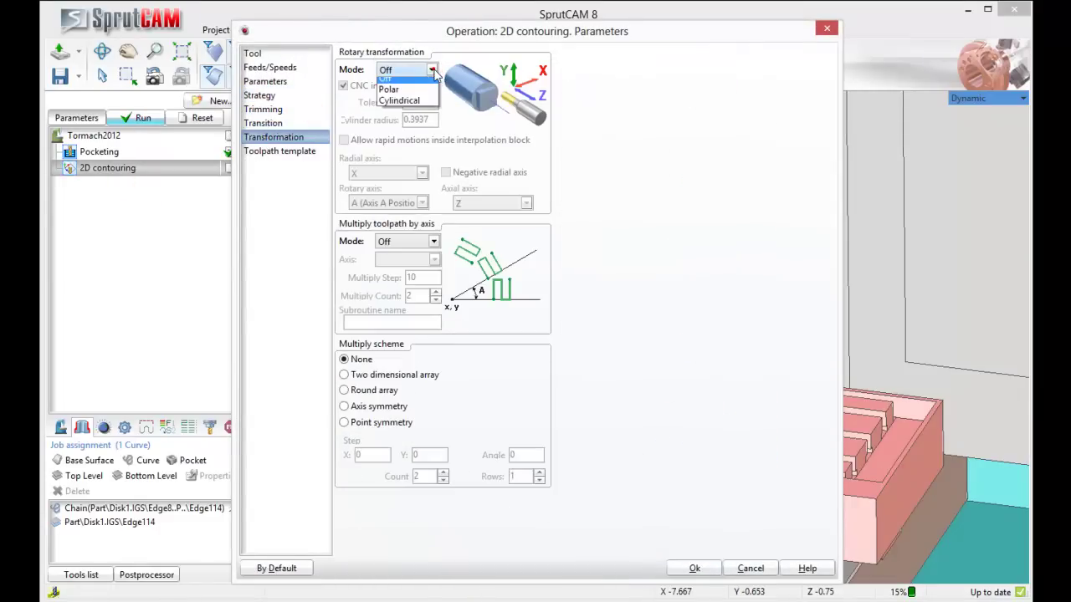
pyautogui.click(399, 95)
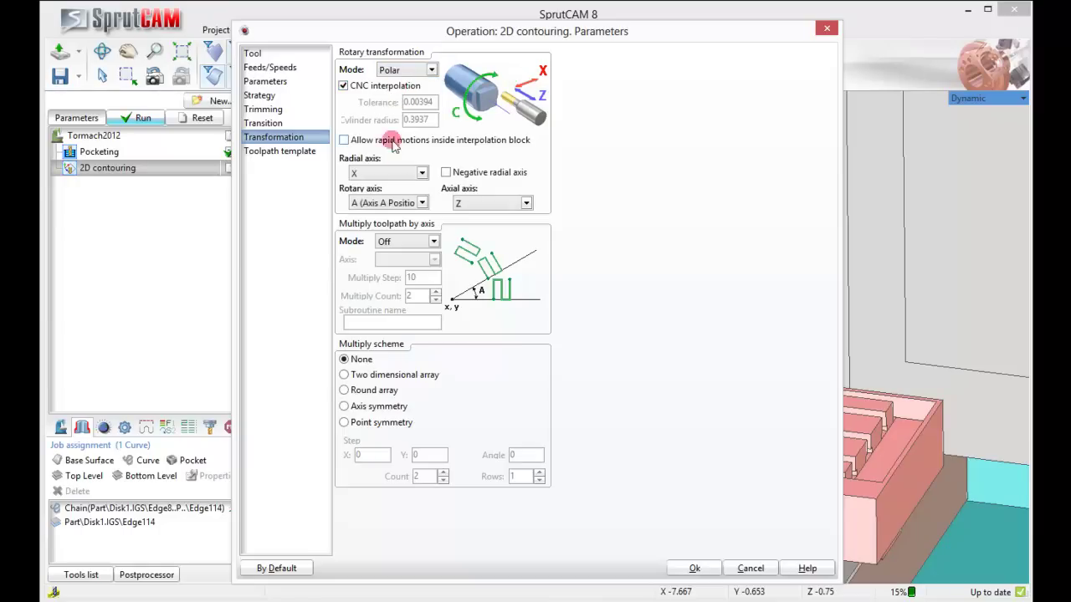
pyautogui.click(679, 568)
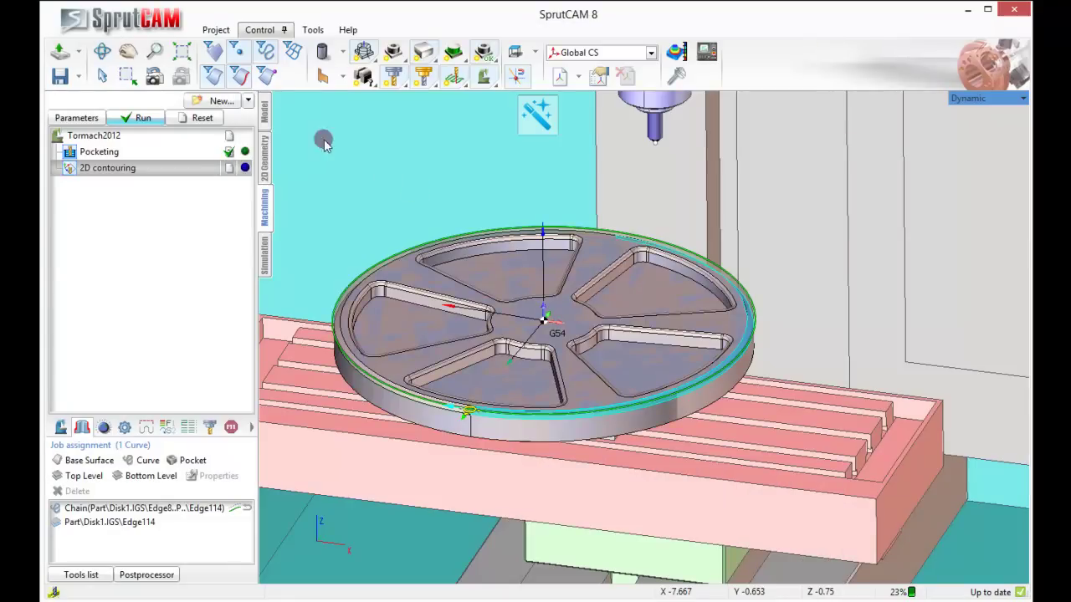
# Calculate the 2D contouring toolpath, inspect its passes around the disk's outer rim, and go to the simulation.
pyautogui.click(141, 120)
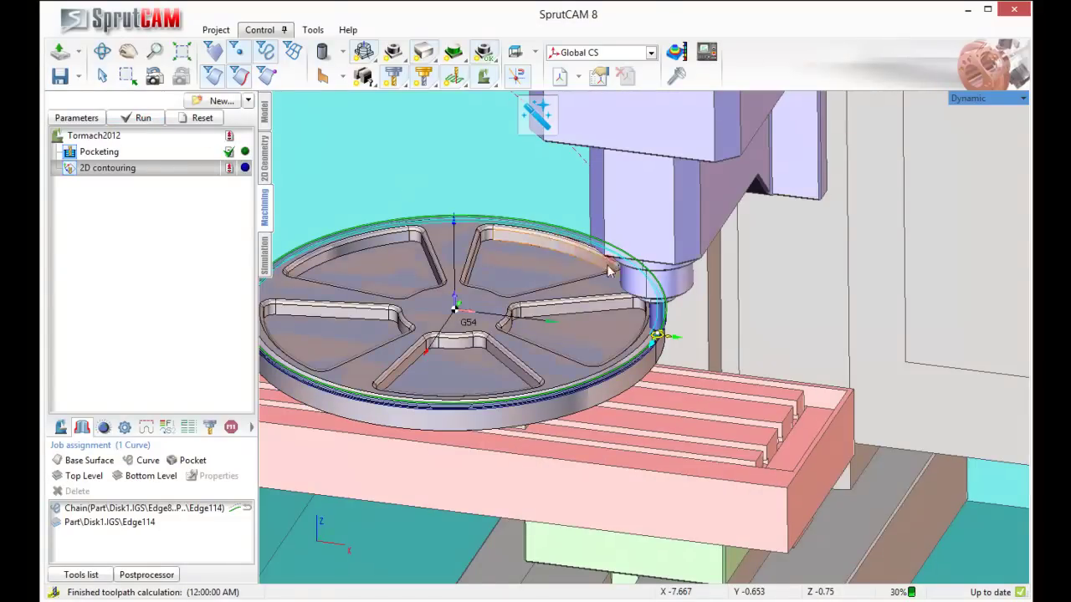
pyautogui.moveTo(610, 270); pyautogui.dragTo(629, 217, button='middle')
pyautogui.scroll(5, 682, 276)
pyautogui.scroll(-3, 671, 315)
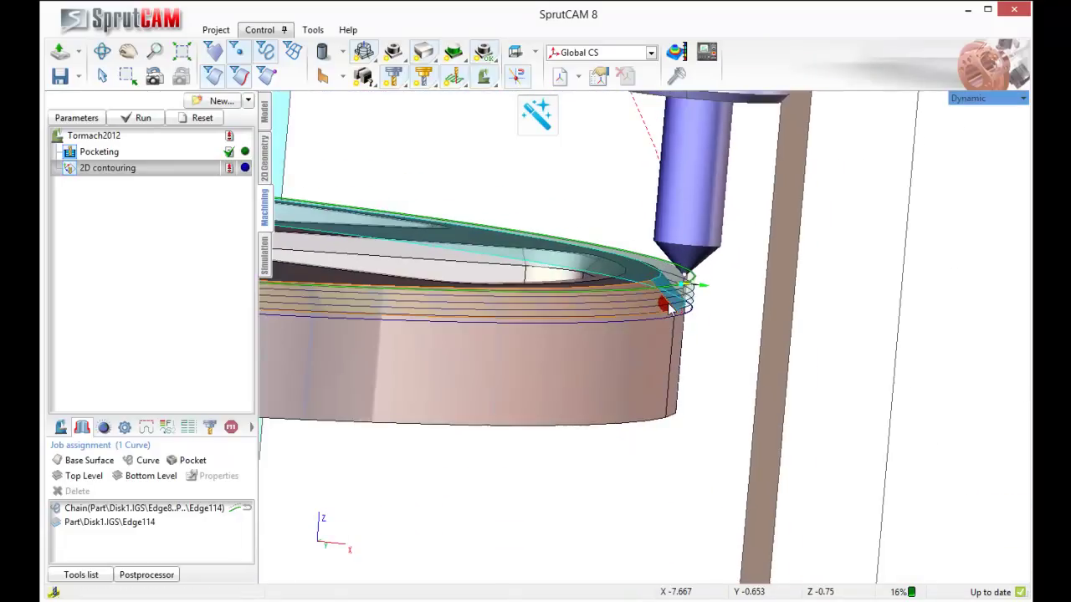
pyautogui.moveTo(669, 311)
pyautogui.mouseDown(button='middle')
pyautogui.moveTo(691, 317)
pyautogui.moveTo(643, 326)
pyautogui.moveTo(667, 315)
pyautogui.mouseUp(button='middle')
pyautogui.scroll(-5, 667, 313)
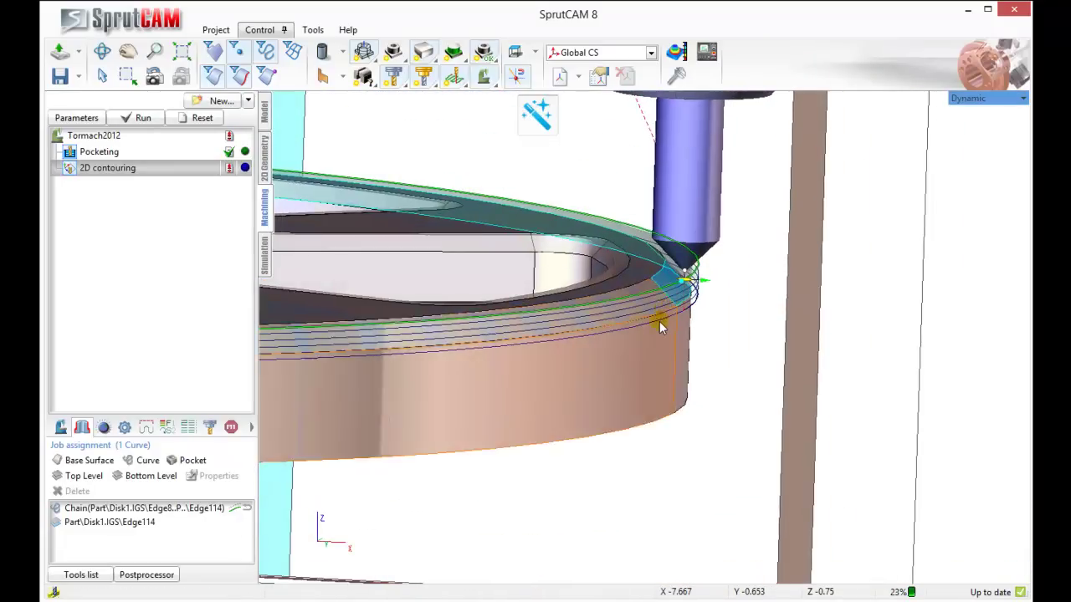
pyautogui.scroll(1, 654, 334)
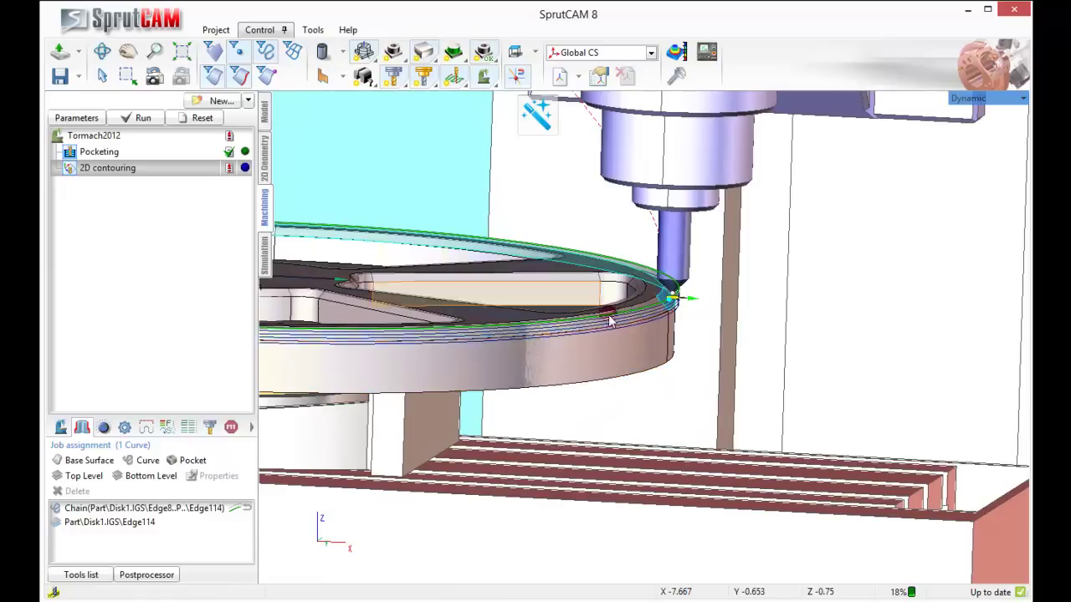
pyautogui.click(265, 261)
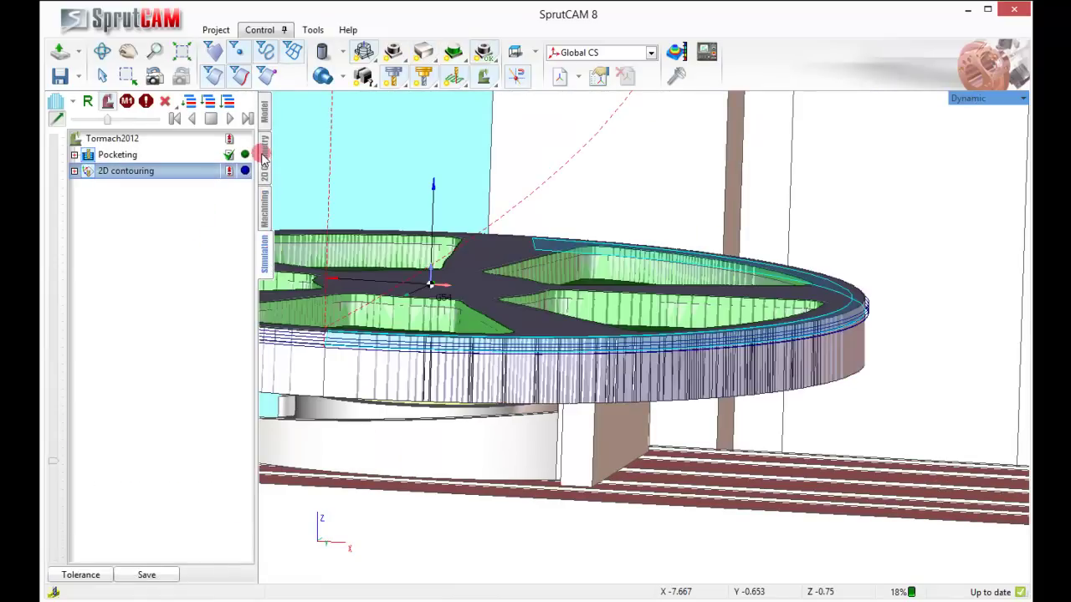
# Run the machining simulation of the 2D contouring operation and watch the tool cut the disk's outer rim up close.
pyautogui.moveTo(293, 172); pyautogui.dragTo(296, 185, button='middle')
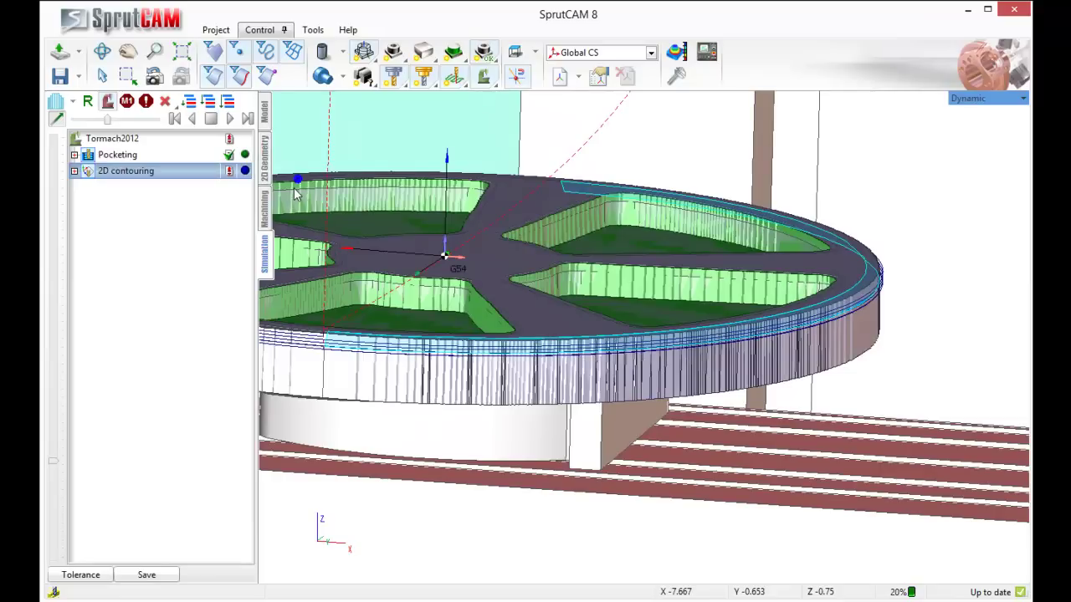
pyautogui.click(214, 104)
pyautogui.click(231, 120)
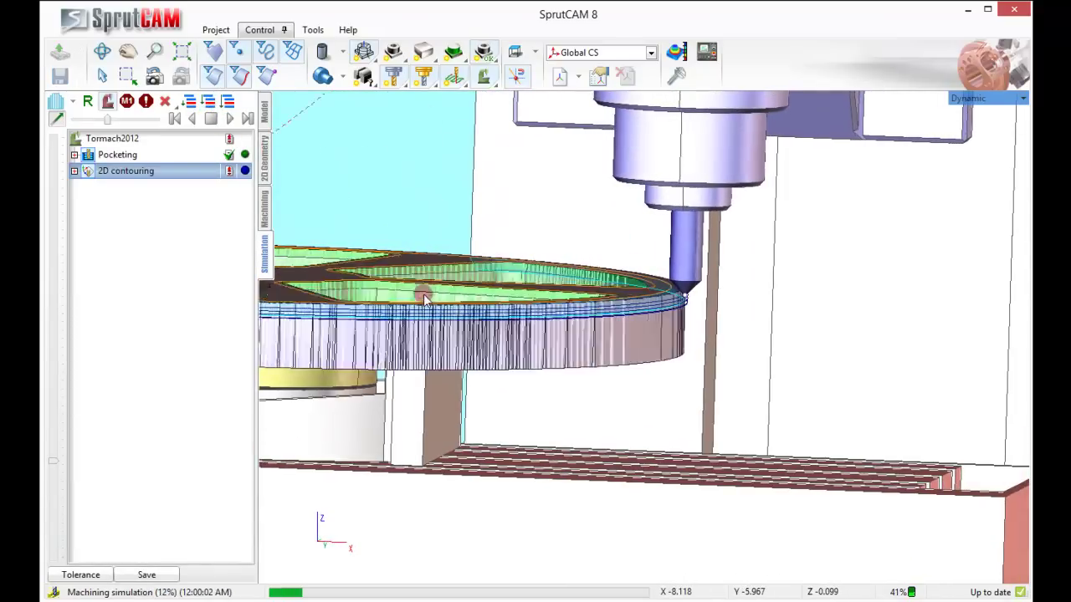
pyautogui.scroll(3, 583, 305)
pyautogui.moveTo(822, 347); pyautogui.dragTo(852, 349, button='middle')
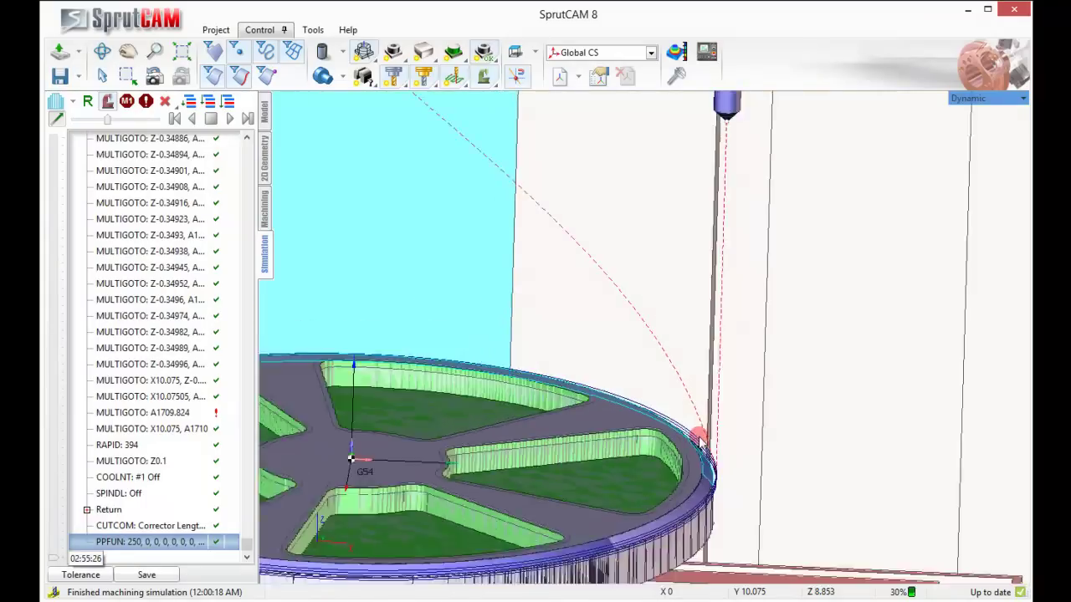
# Examine the simulated disk rim up close and within the whole machine setup.
pyautogui.scroll(-1, 649, 511)
pyautogui.moveTo(649, 511); pyautogui.dragTo(712, 325, button='middle')
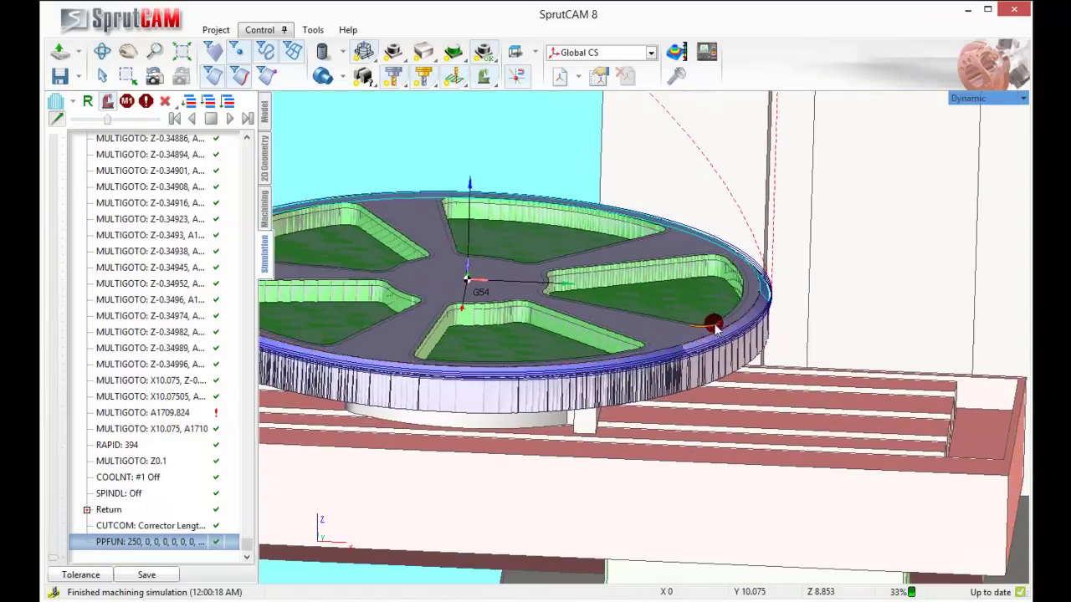
pyautogui.scroll(-3, 724, 331)
pyautogui.moveTo(729, 341)
pyautogui.mouseDown(button='right')
pyautogui.moveTo(721, 369)
pyautogui.moveTo(722, 359)
pyautogui.mouseUp(button='right')
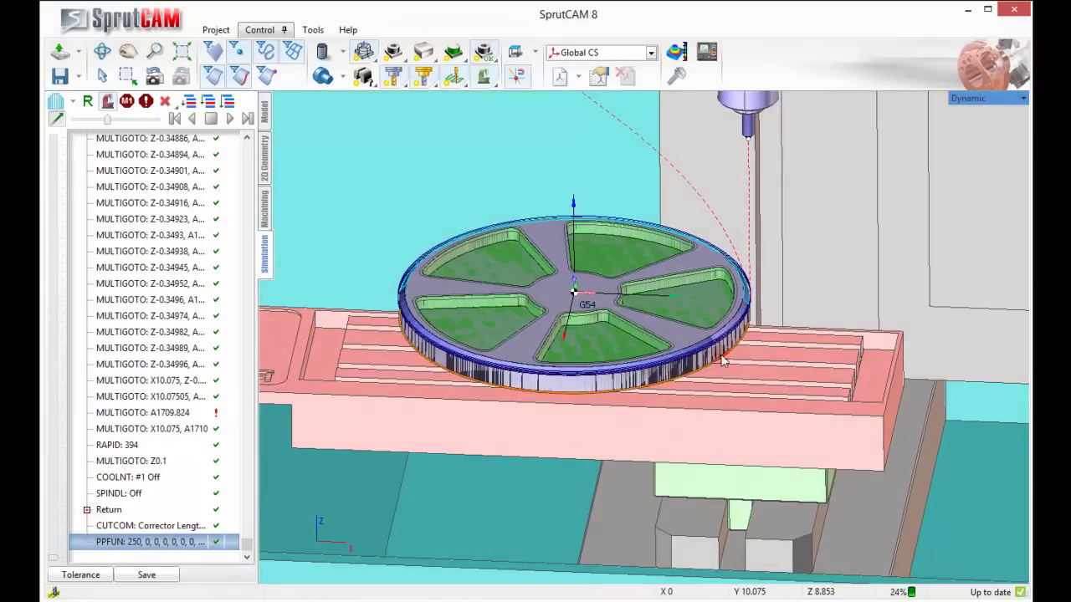
pyautogui.scroll(2, 704, 322)
pyautogui.click(704, 321)
pyautogui.scroll(-3, 600, 350)
pyautogui.moveTo(601, 349)
pyautogui.mouseDown(button='right')
pyautogui.moveTo(555, 346)
pyautogui.moveTo(584, 351)
pyautogui.mouseUp(button='right')
pyautogui.moveTo(597, 355); pyautogui.dragTo(469, 358, button='middle')
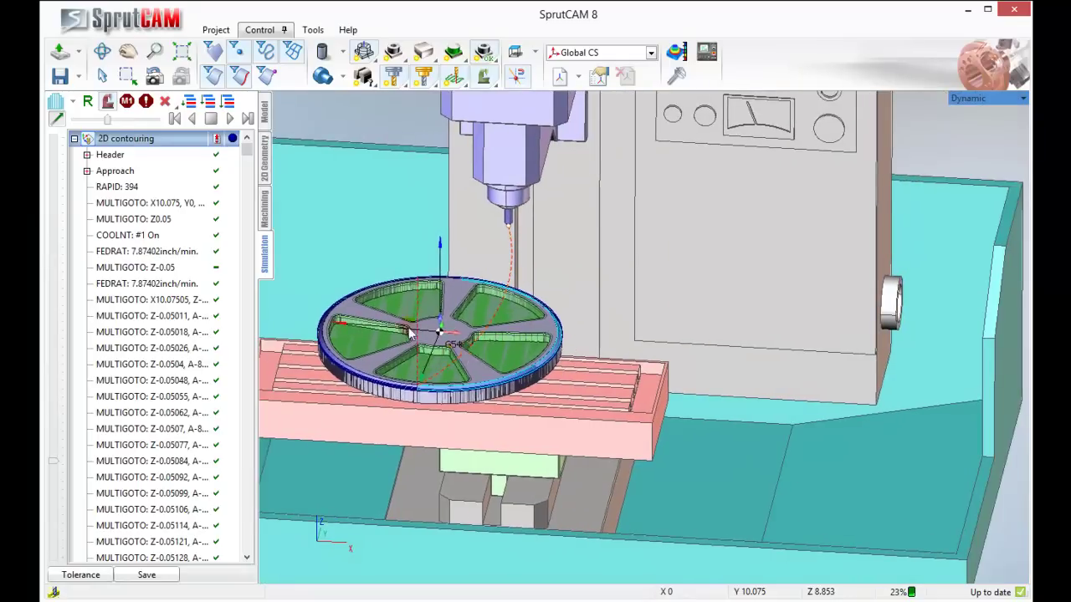
# Return the simulation to the start of the 2D contouring operation.
pyautogui.click(243, 207)
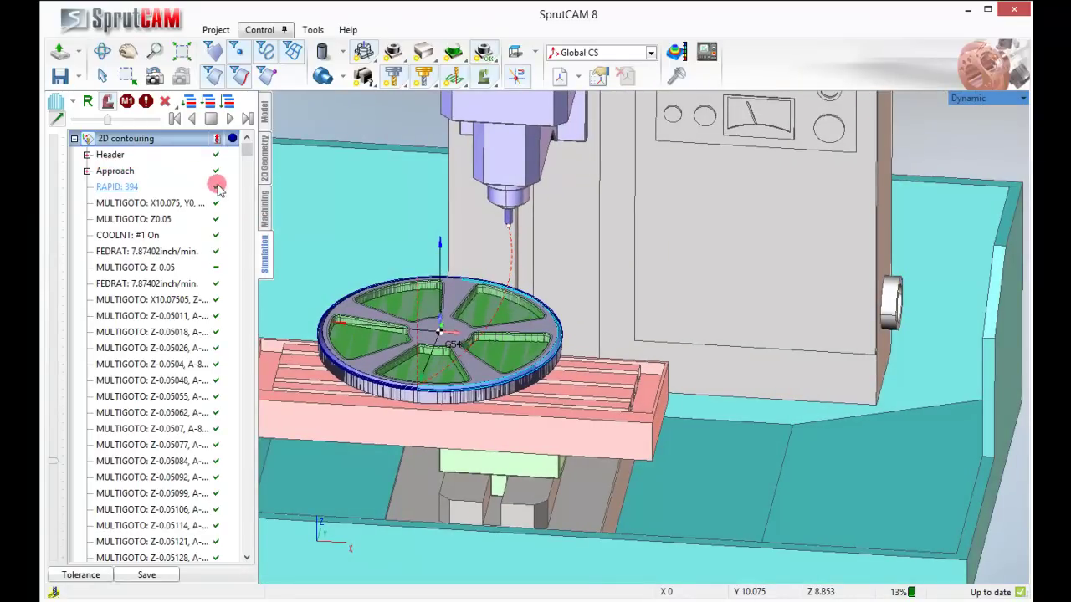
pyautogui.click(265, 210)
pyautogui.click(266, 250)
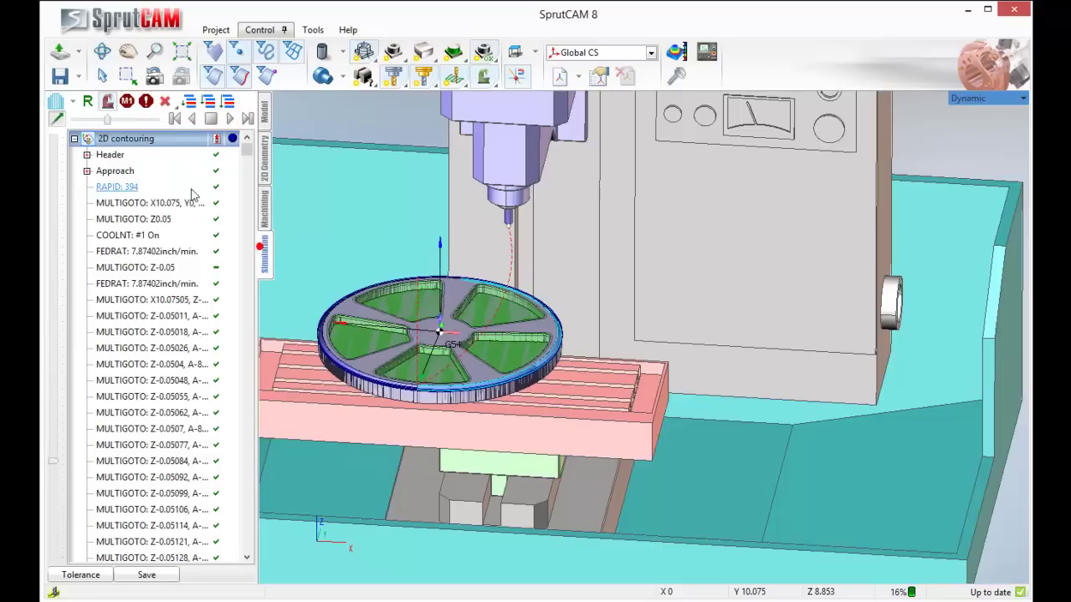
pyautogui.click(99, 156)
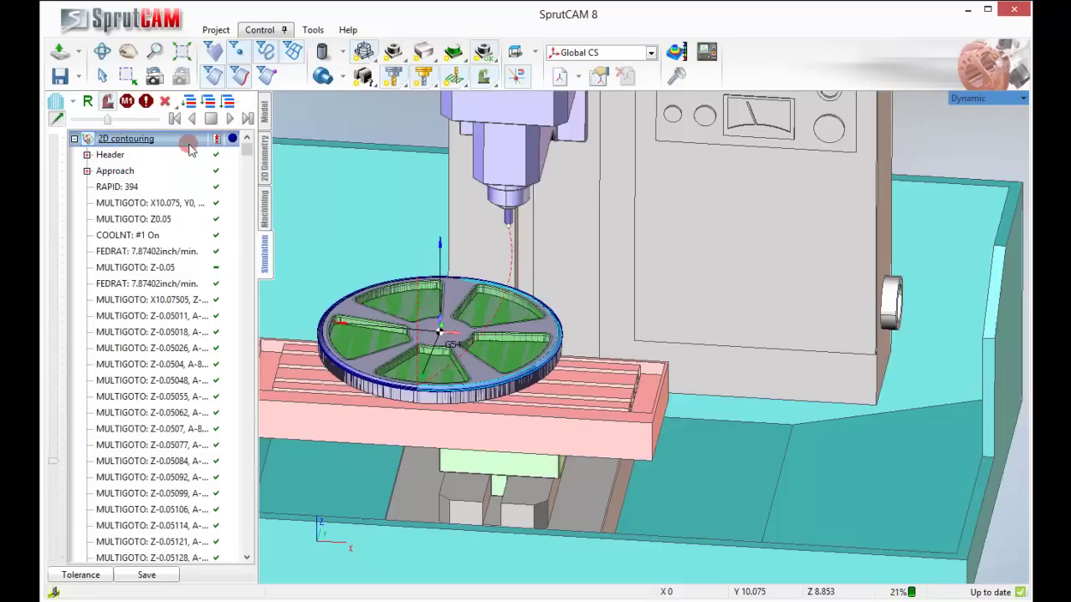
pyautogui.click(152, 139)
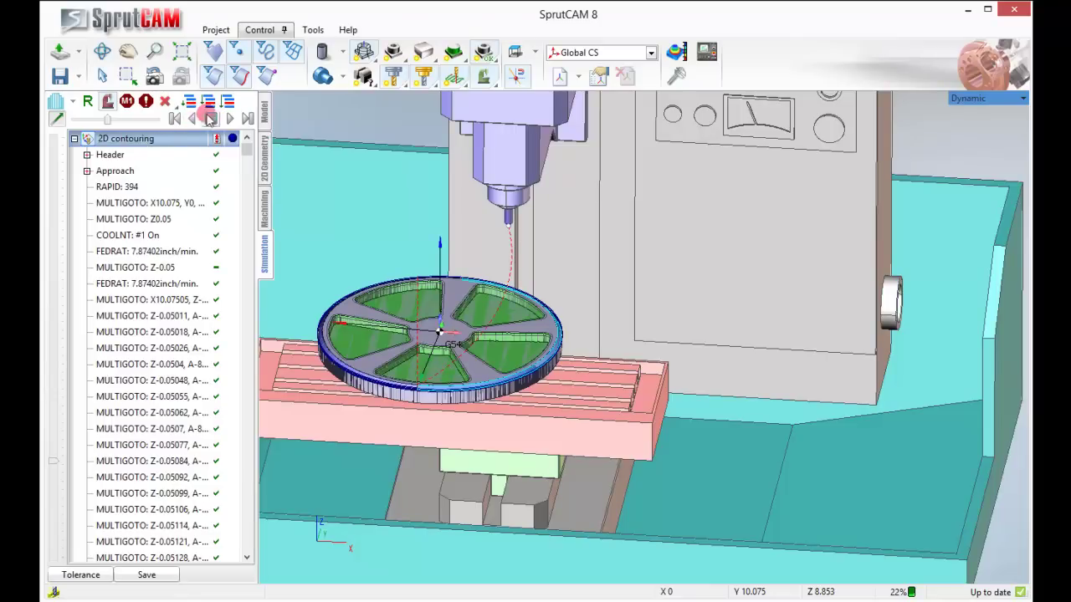
pyautogui.click(249, 151)
pyautogui.click(247, 138)
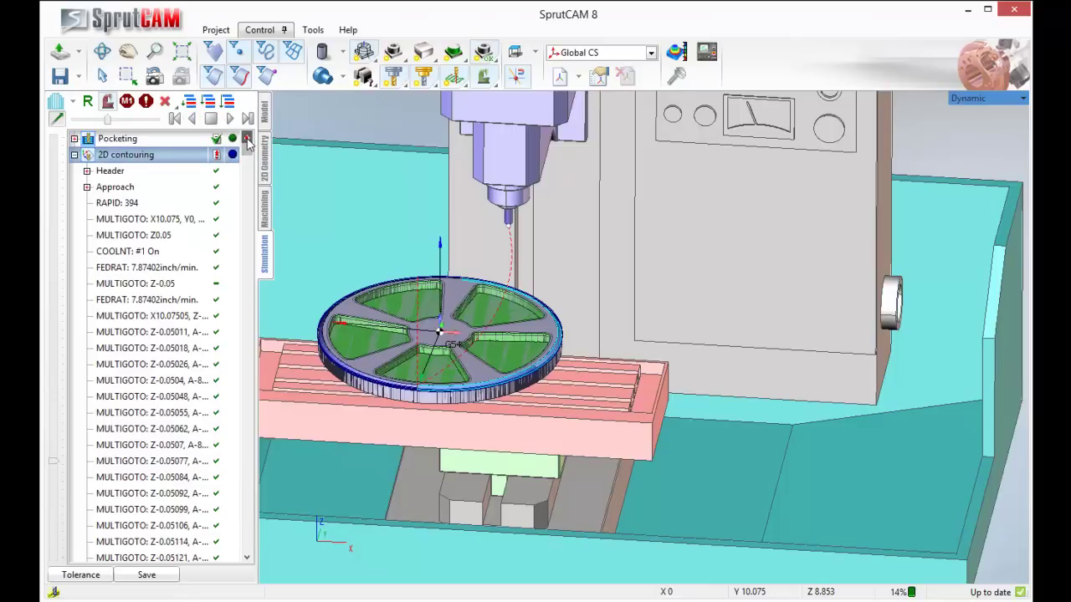
pyautogui.click(247, 138)
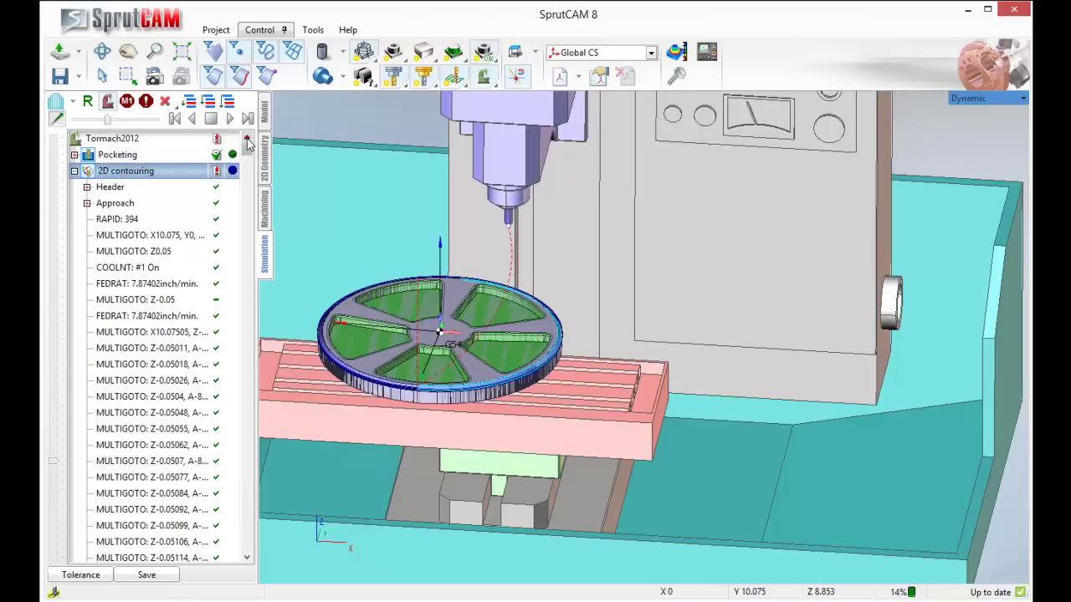
pyautogui.click(210, 104)
# Replay the 2D contouring simulation with the mill and rotating disk in view, raising the simulation speed partway through.
pyautogui.moveTo(354, 147); pyautogui.dragTo(352, 163, button='middle')
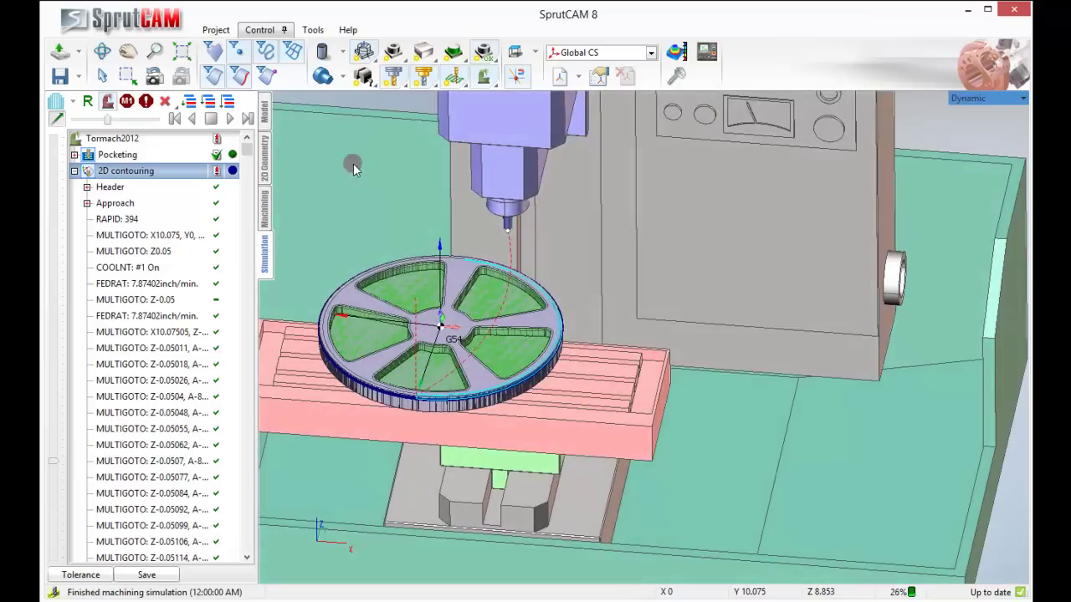
pyautogui.moveTo(492, 246); pyautogui.dragTo(479, 229, button='middle')
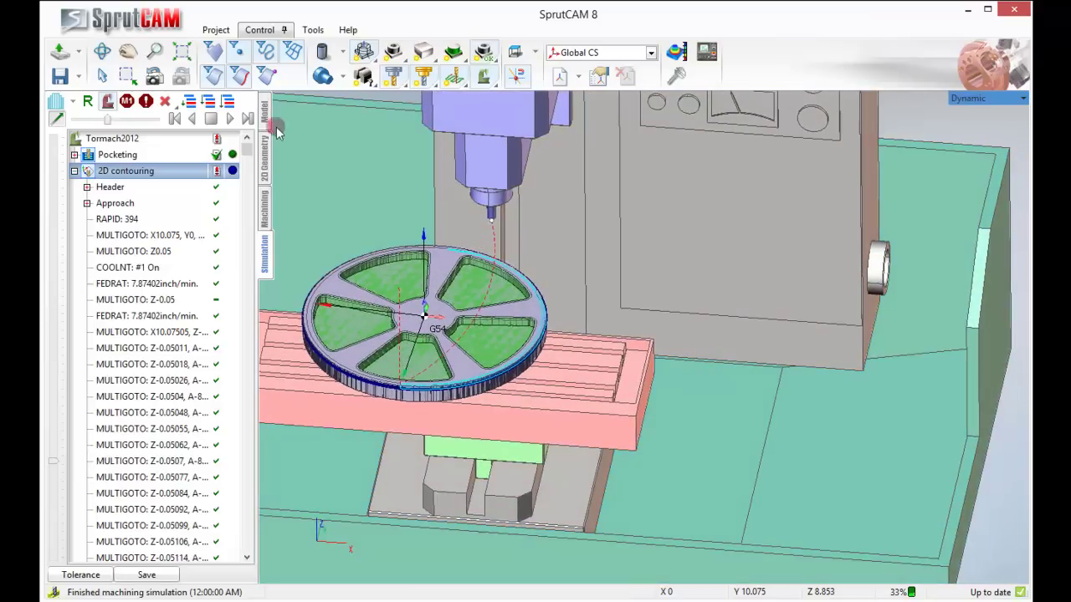
pyautogui.click(232, 120)
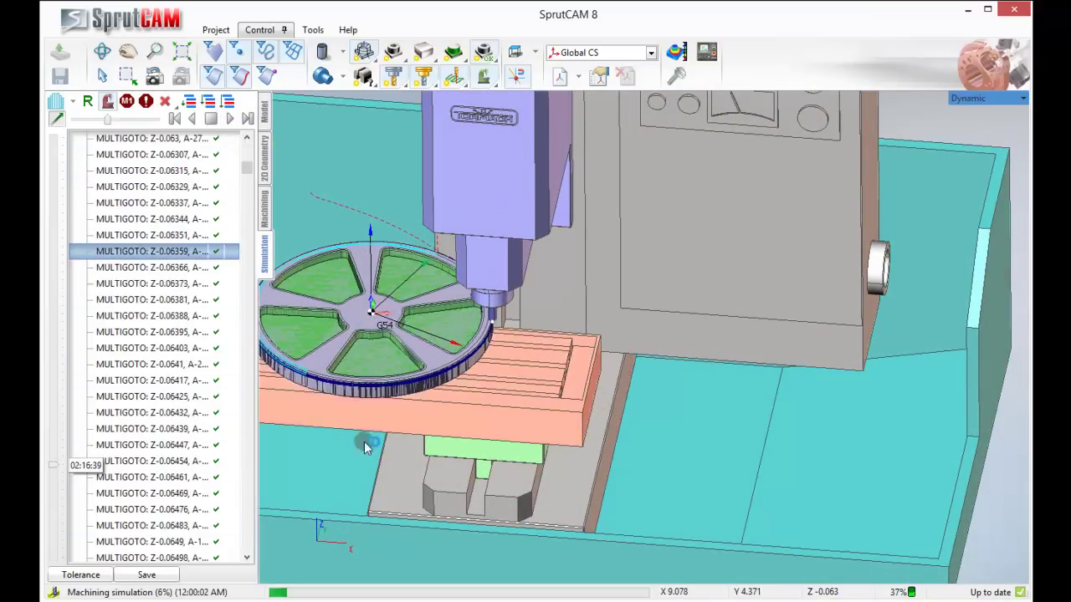
pyautogui.click(241, 216)
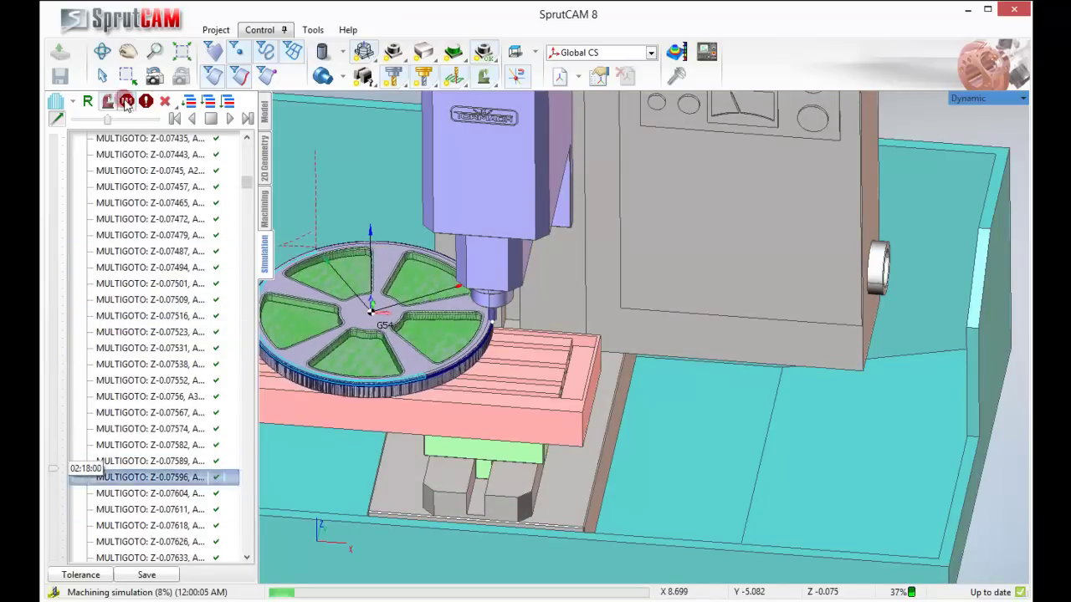
pyautogui.moveTo(107, 120); pyautogui.dragTo(143, 124)
pyautogui.moveTo(446, 246); pyautogui.dragTo(444, 232, button='middle')
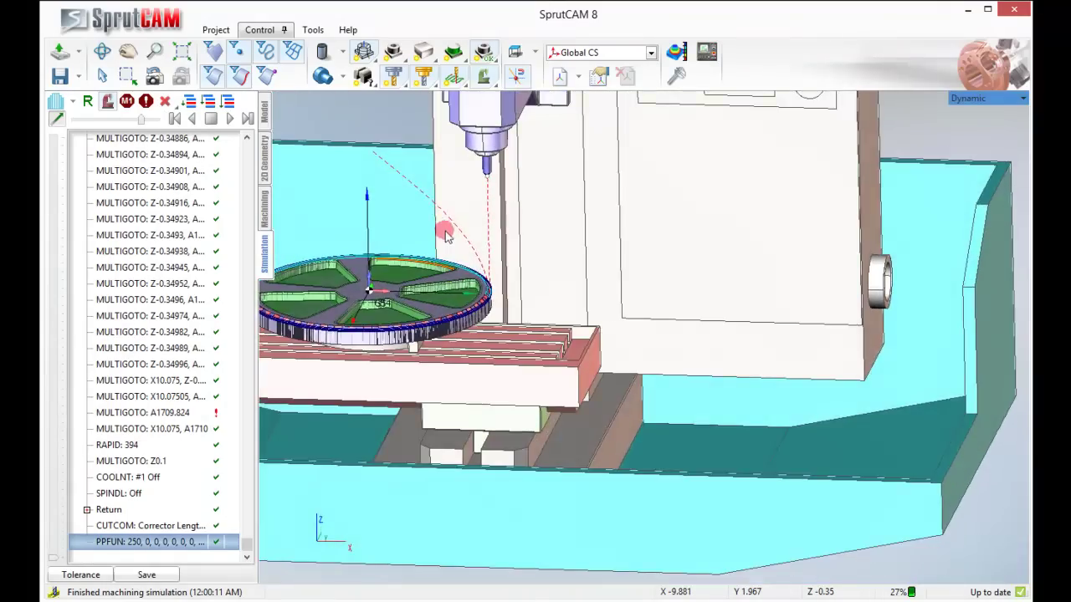
# Inspect the finished rim after the replay, then the full machine with the disk on its table.
pyautogui.scroll(5, 459, 270)
pyautogui.scroll(-3, 475, 284)
pyautogui.moveTo(479, 293); pyautogui.dragTo(494, 330, button='middle')
pyautogui.scroll(-5, 431, 281)
pyautogui.moveTo(431, 281); pyautogui.dragTo(578, 304, button='middle')
pyautogui.moveTo(578, 305); pyautogui.dragTo(615, 285, button='right')
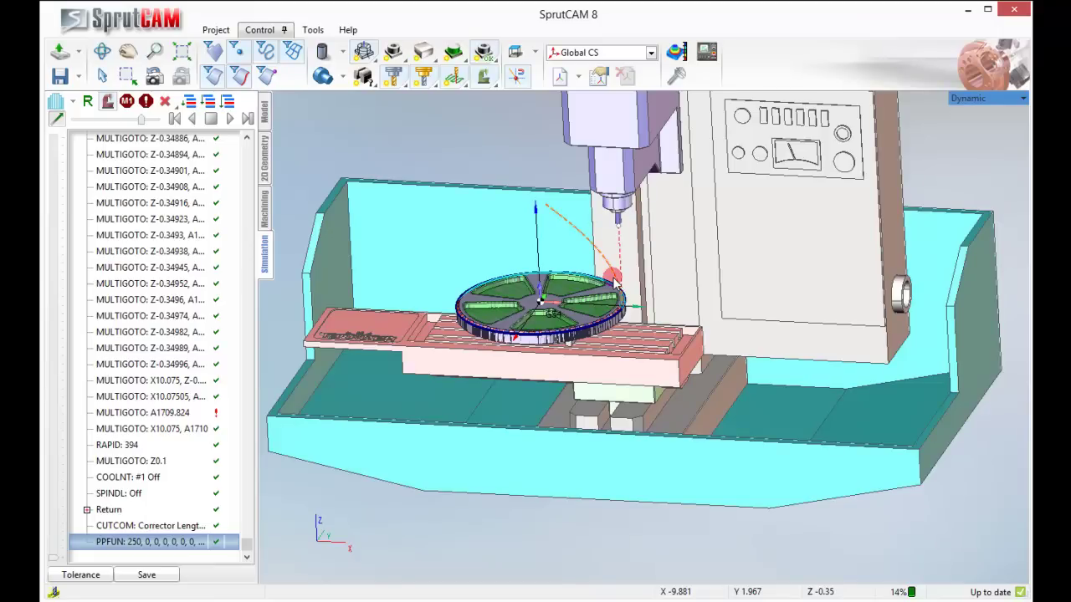